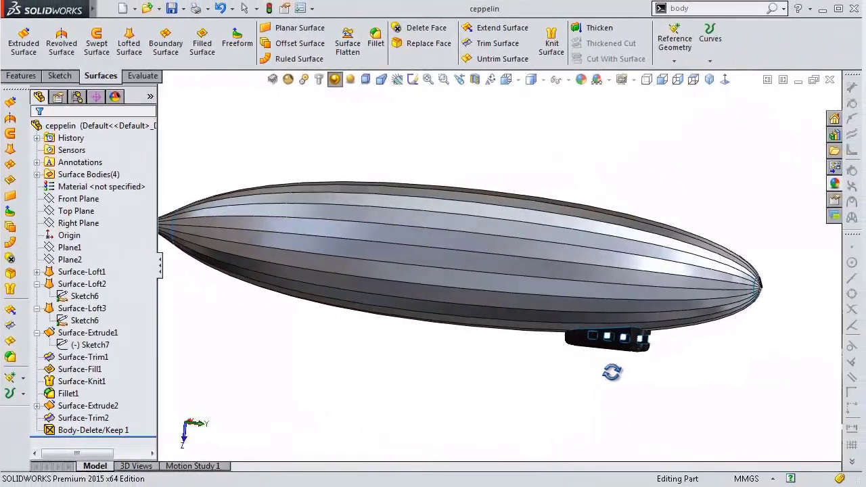
# Step: Identify the hull, tail and nose lofts among the four surface bodies, then start Knit Surface
pyautogui.moveTo(612, 371)
pyautogui.mouseDown(button='middle')
pyautogui.moveTo(429, 405)
pyautogui.moveTo(491, 357)
pyautogui.mouseUp(button='middle')
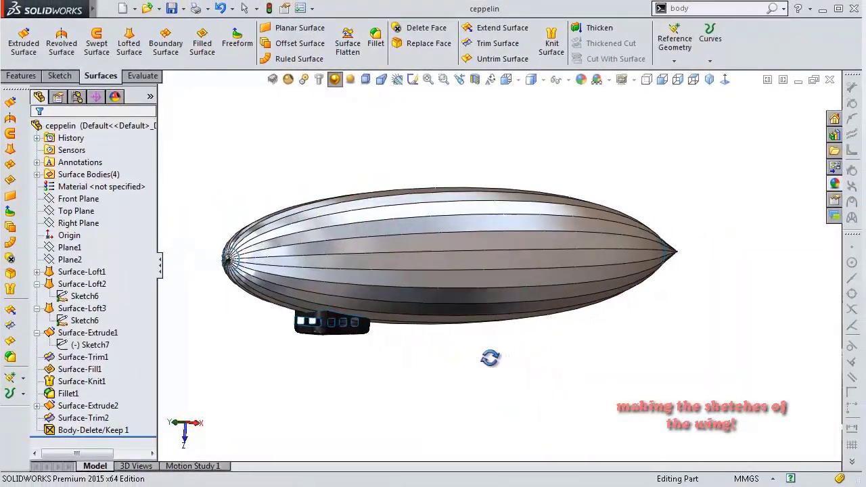
pyautogui.click(37, 174)
pyautogui.click(89, 187)
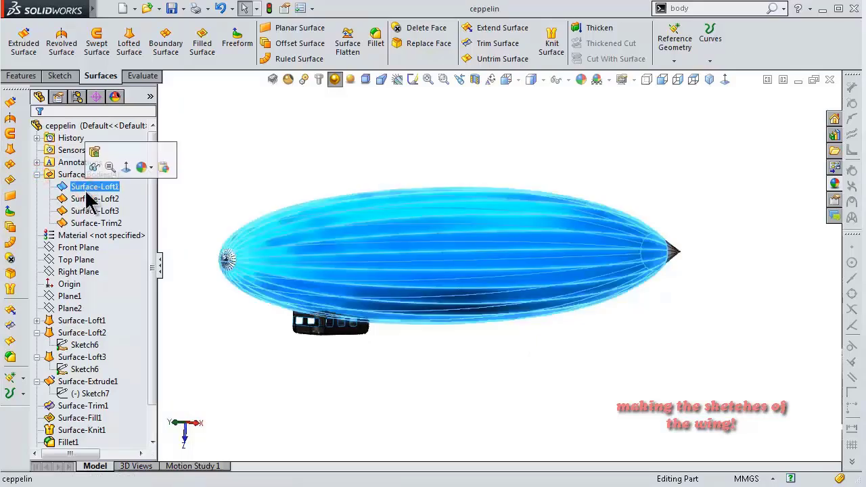
pyautogui.click(89, 198)
pyautogui.click(88, 211)
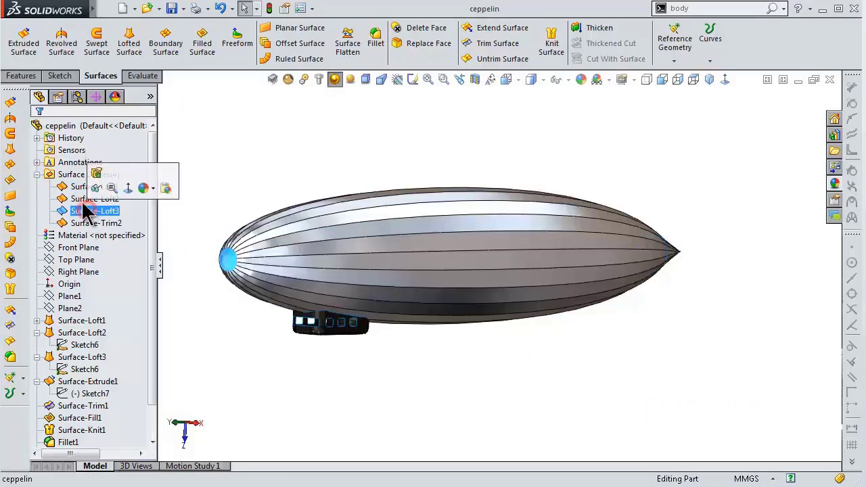
pyautogui.click(499, 167)
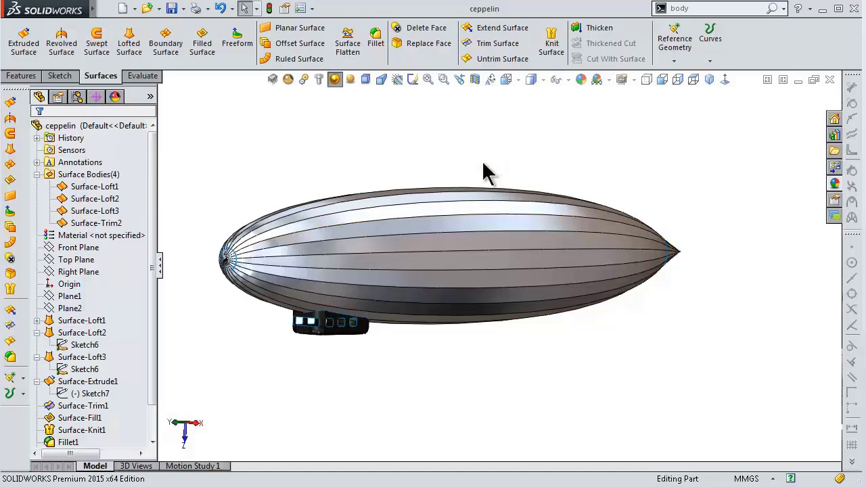
pyautogui.click(551, 40)
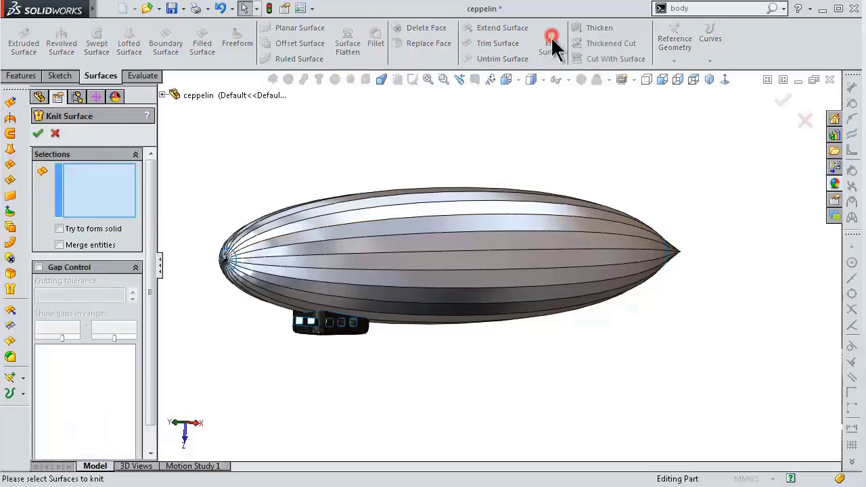
# Step: Knit Surface-Loft1, Surface-Loft3 and Surface-Loft2 into the single body Surface-Knit2
pyautogui.click(161, 94)
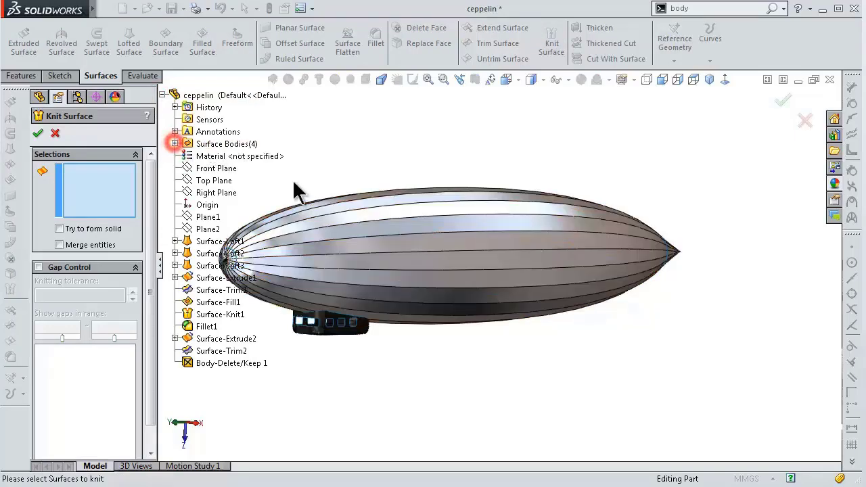
pyautogui.click(322, 236)
pyautogui.scroll(2, 298, 260)
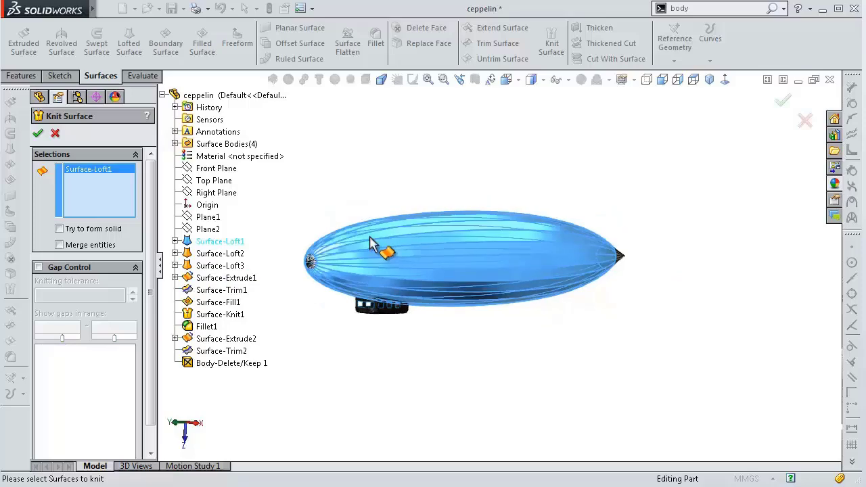
pyautogui.scroll(-2, 381, 251)
pyautogui.scroll(-3, 345, 303)
pyautogui.click(404, 284)
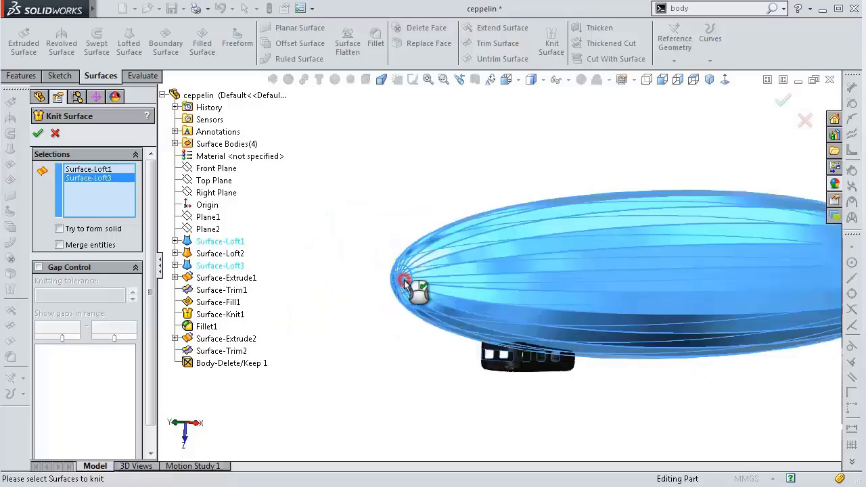
pyautogui.scroll(3, 647, 299)
pyautogui.scroll(-2, 608, 282)
pyautogui.scroll(-2, 710, 284)
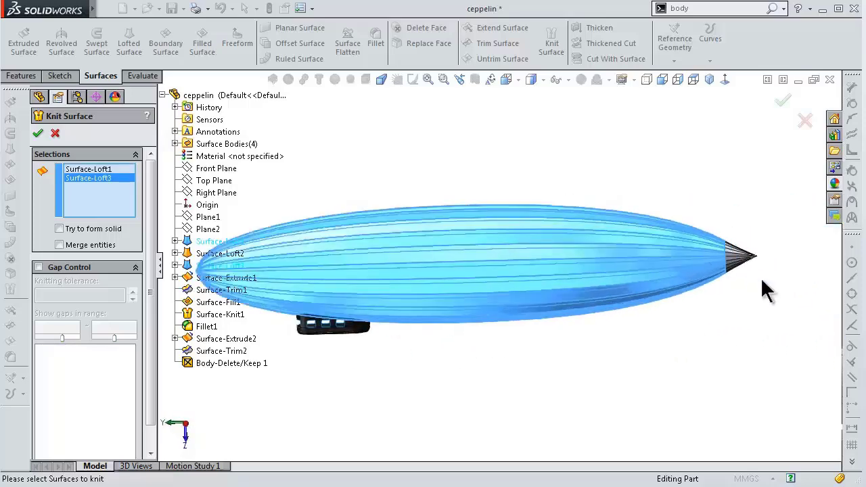
pyautogui.click(732, 260)
pyautogui.rightClick(732, 261)
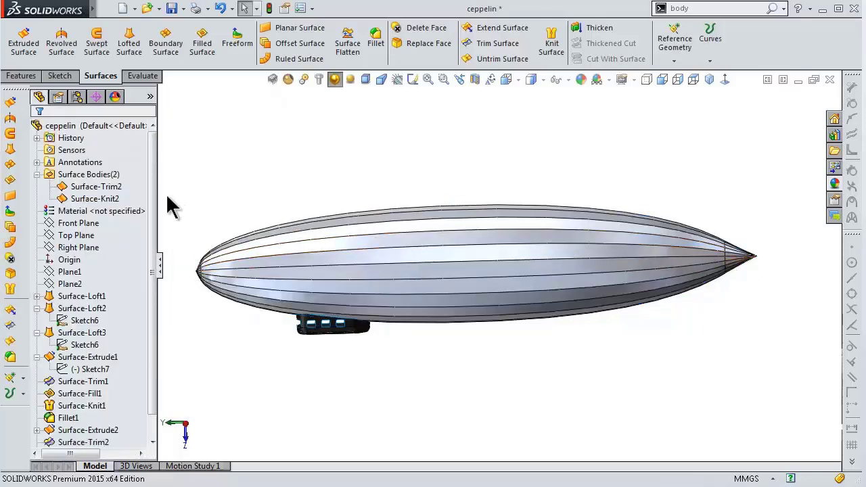
pyautogui.click(101, 187)
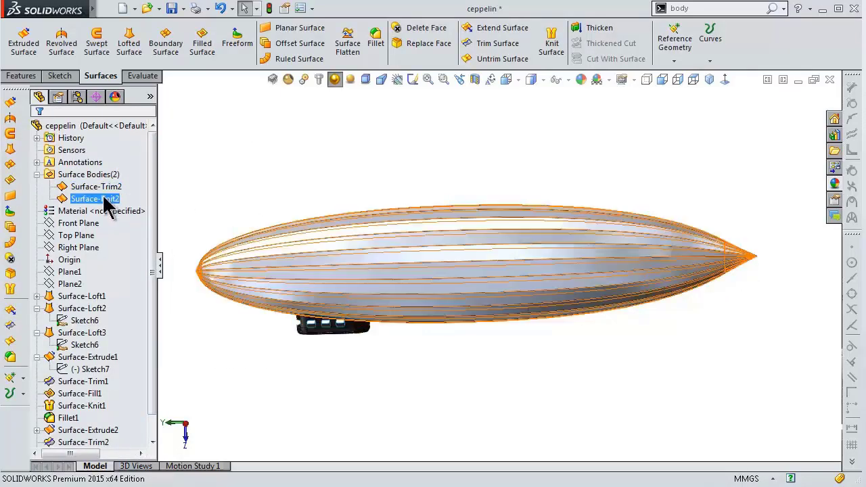
pyautogui.keyDown('ctrl'); pyautogui.click(105, 199); pyautogui.keyUp('ctrl')
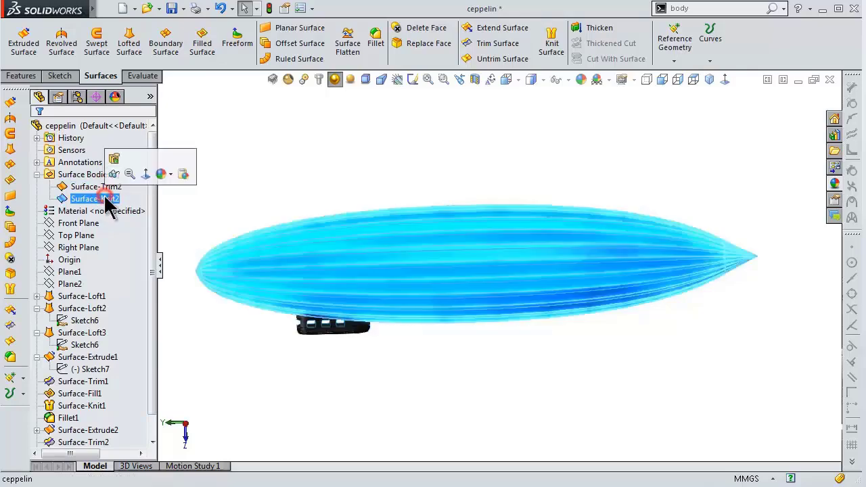
pyautogui.click(504, 159)
pyautogui.moveTo(413, 241)
pyautogui.mouseDown(button='middle')
pyautogui.moveTo(424, 234)
pyautogui.moveTo(495, 303)
pyautogui.mouseUp(button='middle')
pyautogui.moveTo(153, 342); pyautogui.dragTo(154, 377)
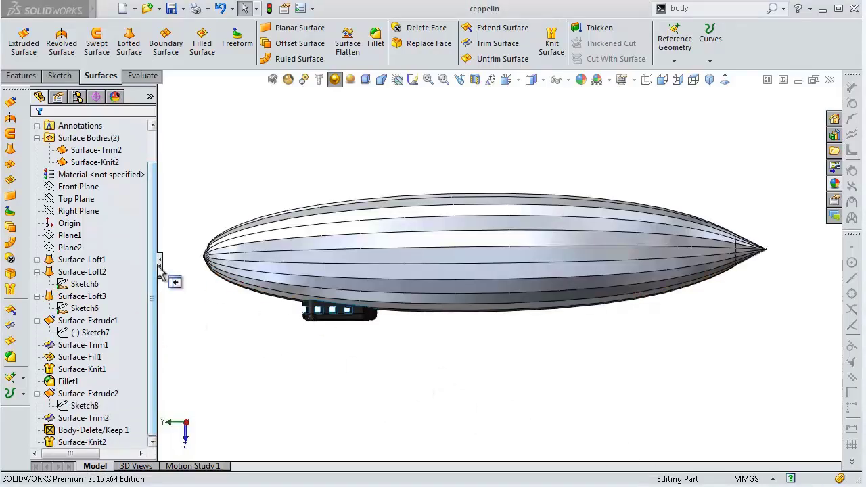
pyautogui.moveTo(152, 228); pyautogui.dragTo(152, 203)
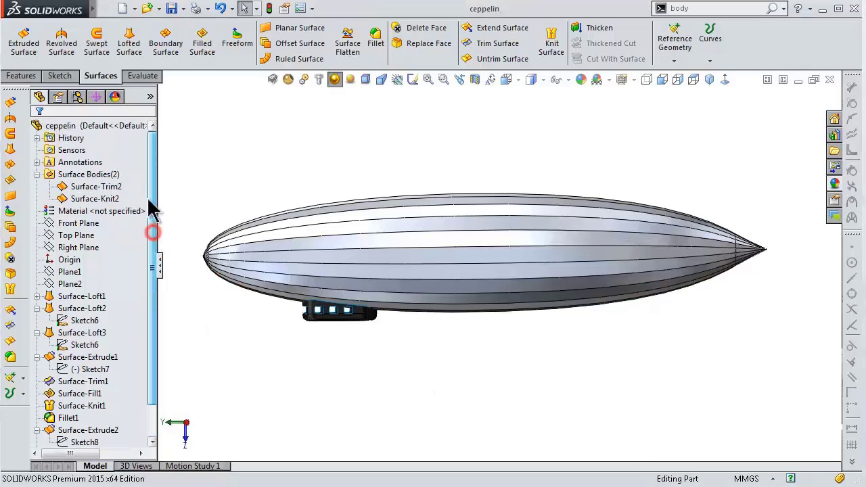
pyautogui.click(36, 174)
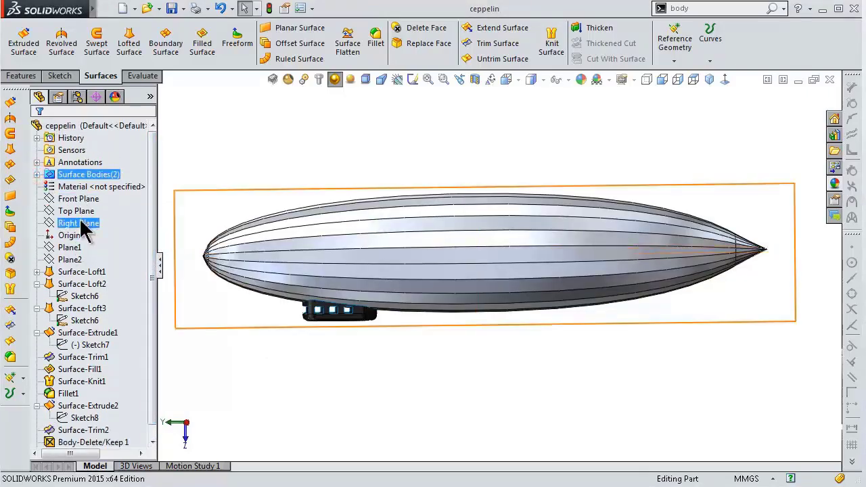
# Step: Start Sketch9 on the Right Plane viewed Normal To, with the model in wireframe
pyautogui.click(82, 226)
pyautogui.click(90, 201)
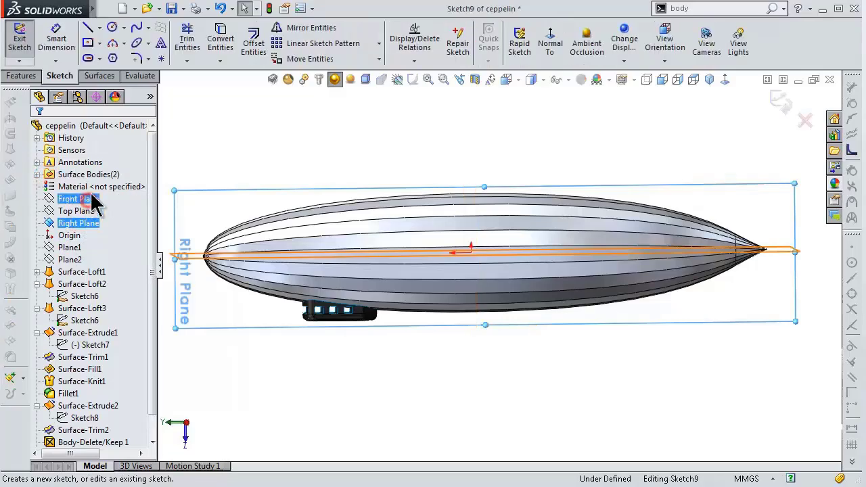
pyautogui.click(725, 81)
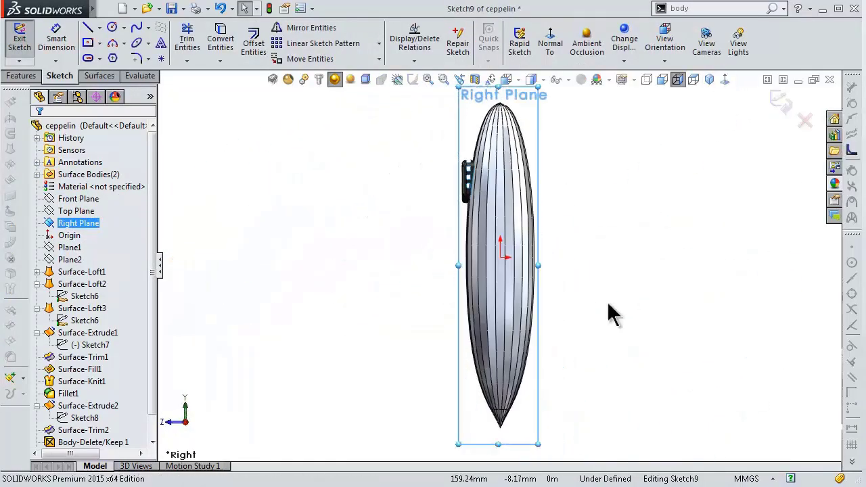
pyautogui.scroll(-3, 539, 386)
pyautogui.scroll(-1, 547, 396)
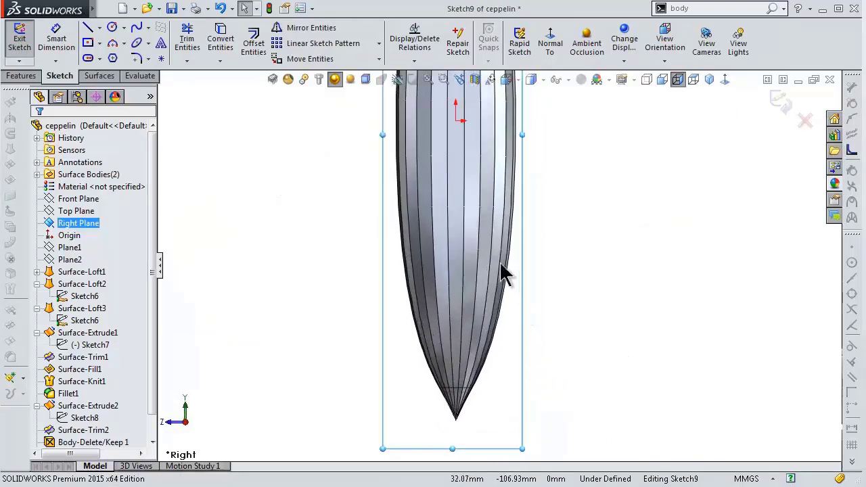
pyautogui.click(543, 79)
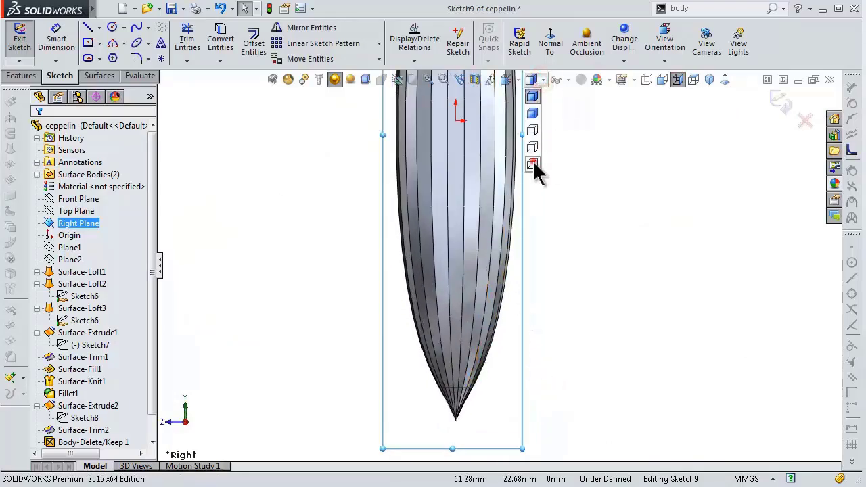
pyautogui.click(533, 164)
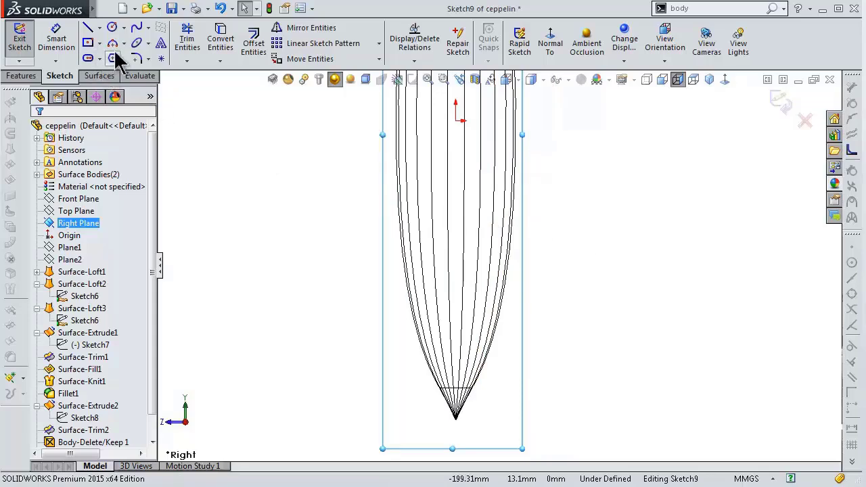
# Step: Draw a vertical ellipse centred at 0, -95.52 with radii about 45.18 and 10.95
pyautogui.click(149, 43)
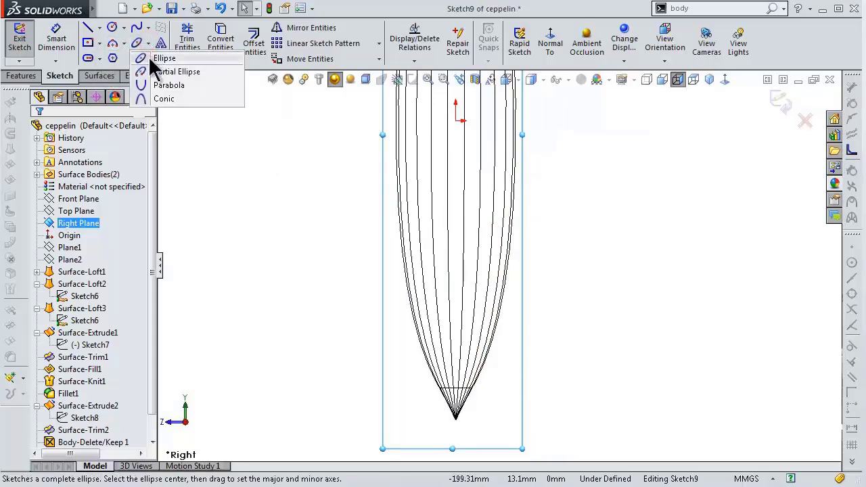
pyautogui.click(148, 56)
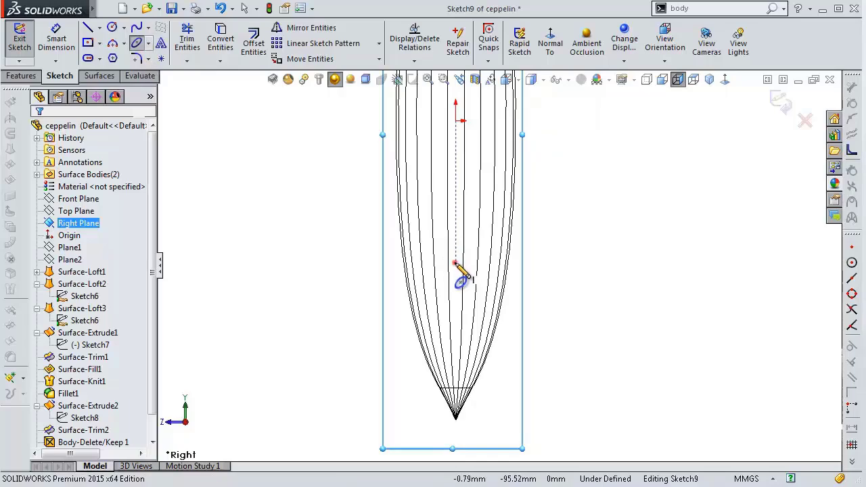
pyautogui.click(455, 263)
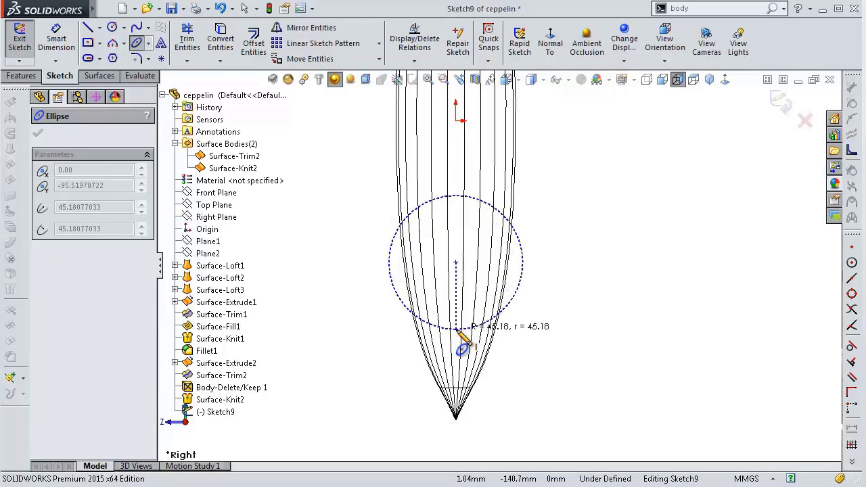
pyautogui.click(456, 330)
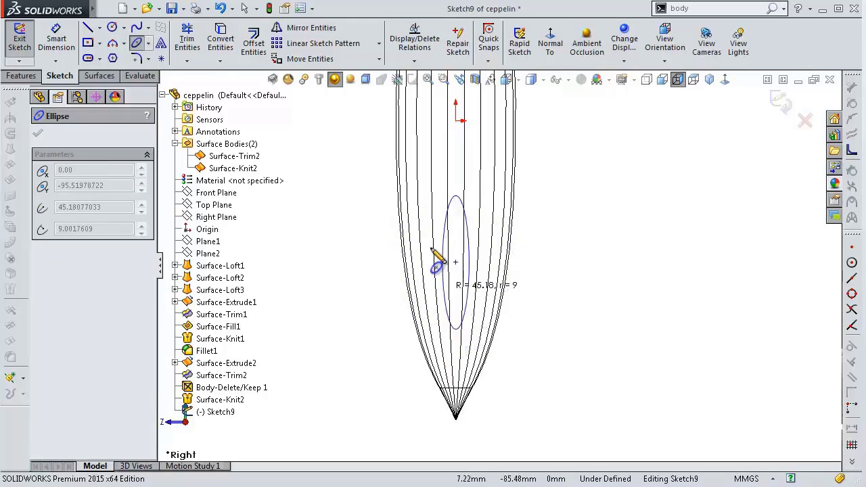
pyautogui.scroll(-2, 440, 265)
pyautogui.click(451, 269)
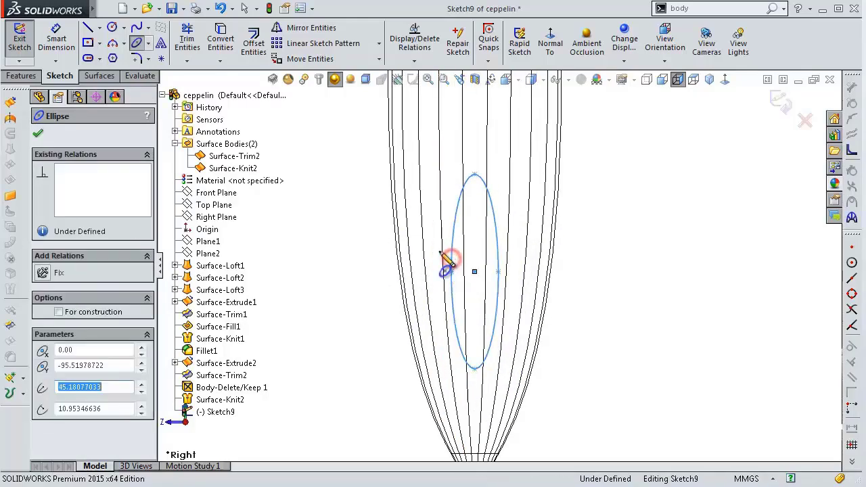
pyautogui.click(56, 38)
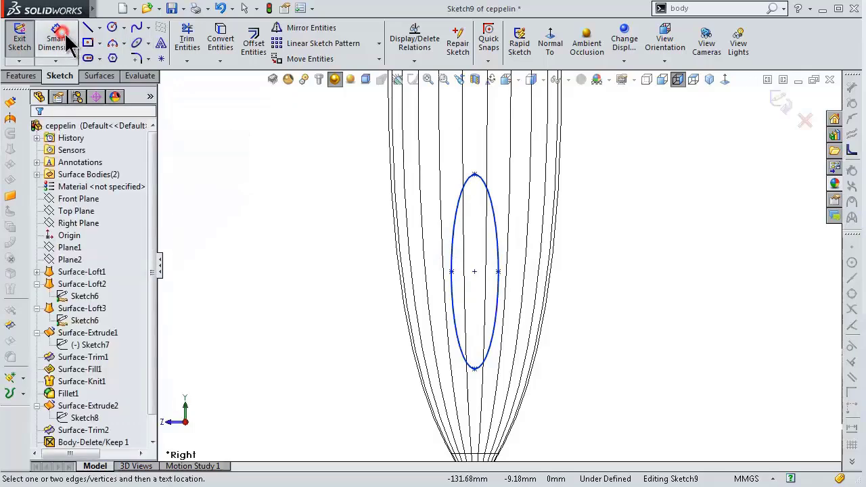
# Step: Dimension the ellipse centre 144.25 from the origin reference
pyautogui.click(476, 272)
pyautogui.scroll(3, 500, 203)
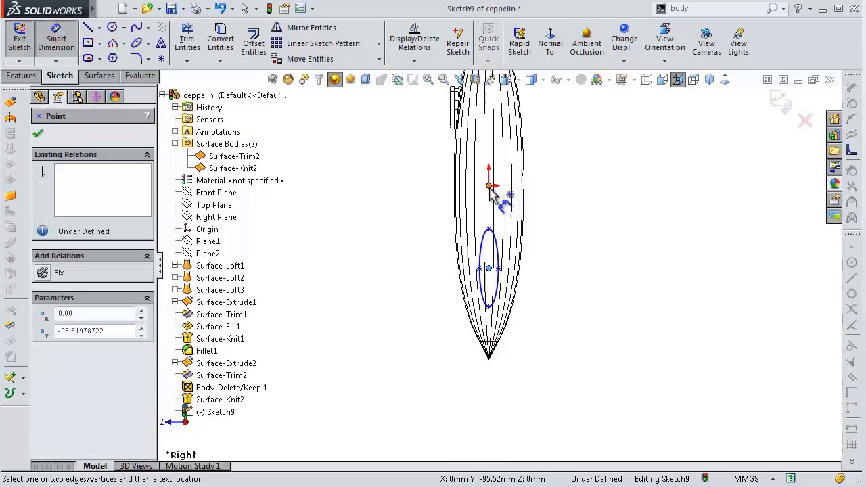
pyautogui.click(489, 187)
pyautogui.click(409, 223)
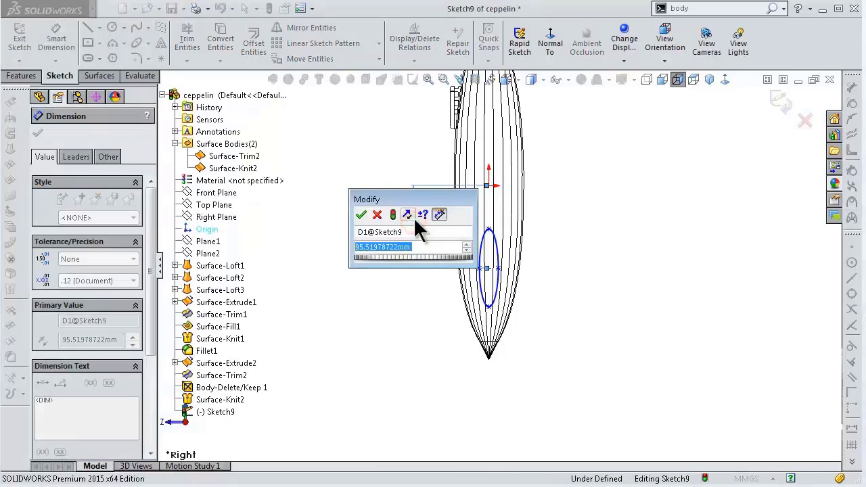
pyautogui.write('144')
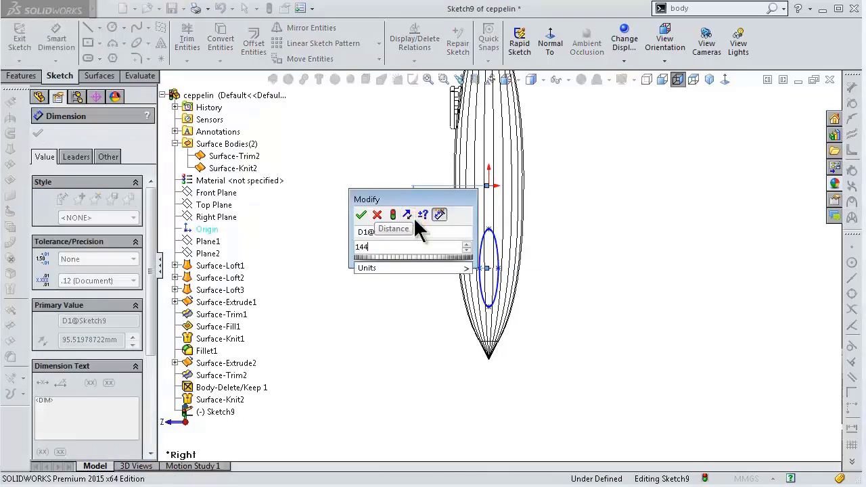
pyautogui.write(',25')
pyautogui.press('Return')
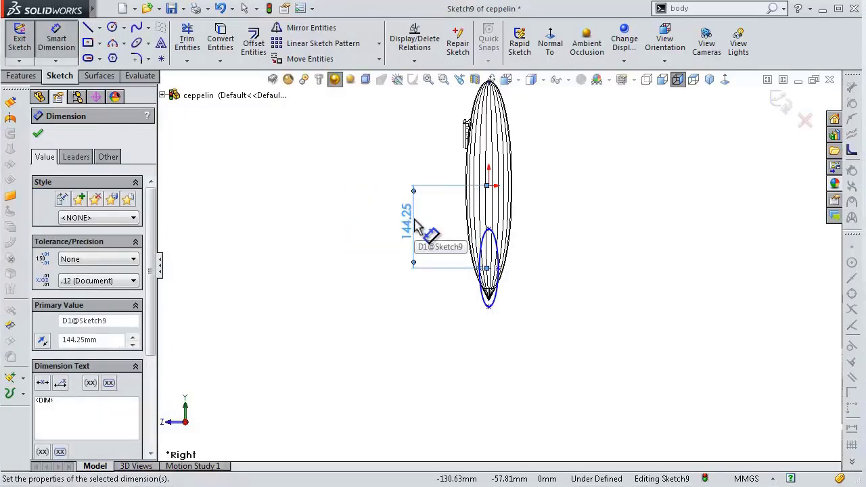
# Step: Dimension the ellipse's top point to its centre as 28
pyautogui.scroll(-2, 498, 270)
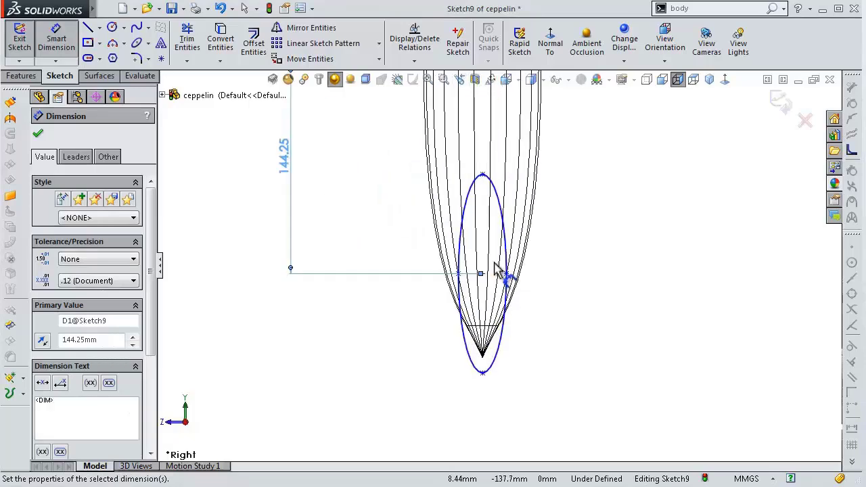
pyautogui.scroll(-3, 497, 269)
pyautogui.scroll(2, 487, 199)
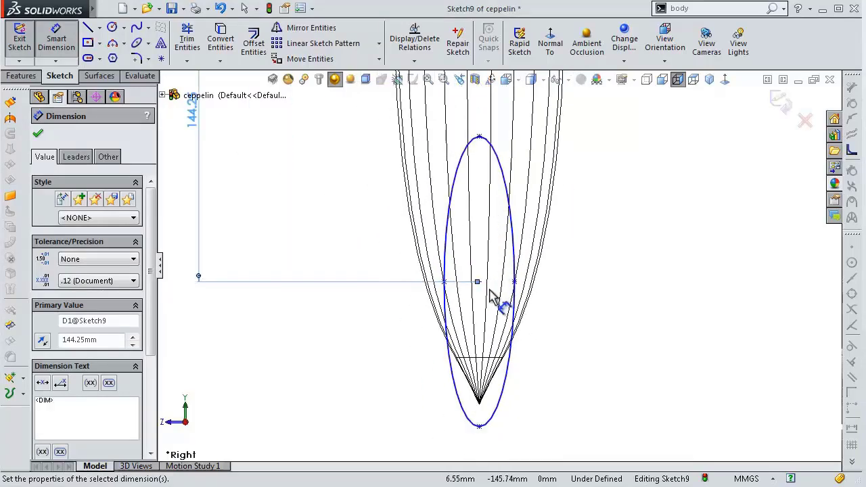
pyautogui.click(479, 137)
pyautogui.click(477, 281)
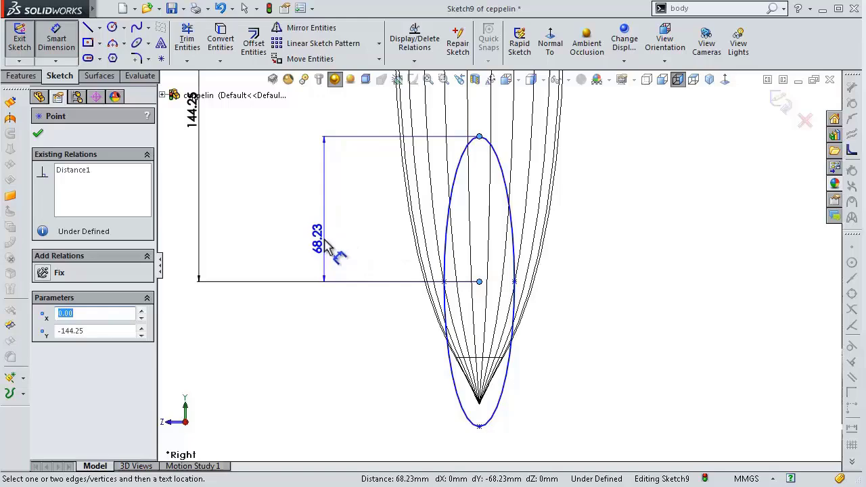
pyautogui.click(327, 245)
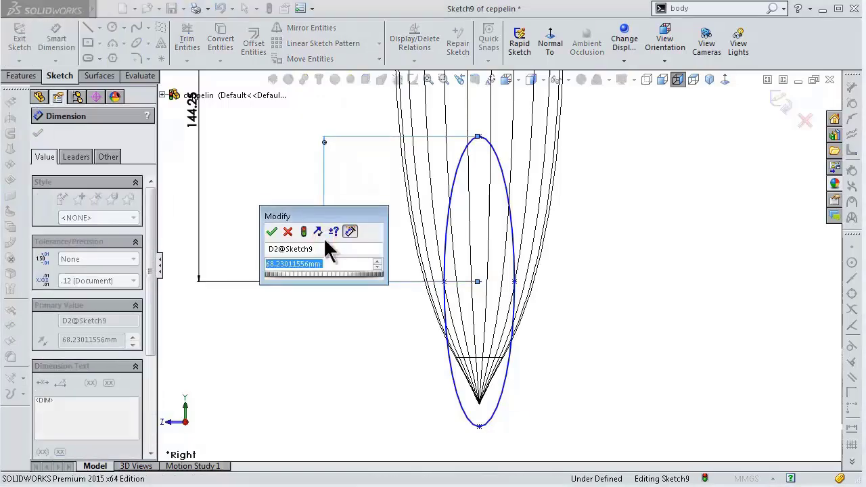
pyautogui.write('28')
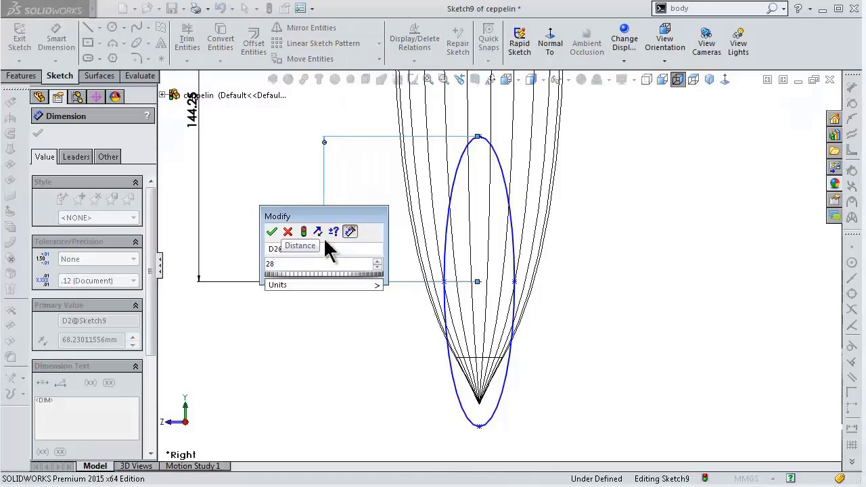
pyautogui.press('Return')
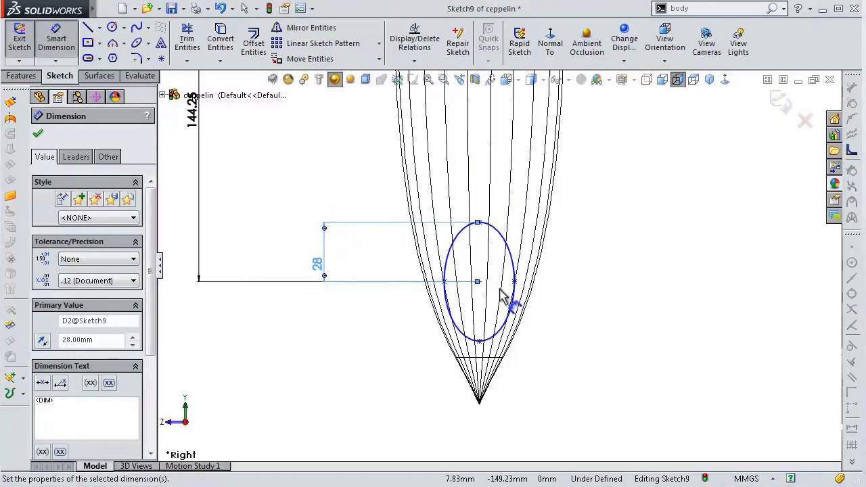
# Step: Dimension the ellipse's side point to its centre as 3.50
pyautogui.scroll(-2, 500, 294)
pyautogui.click(521, 277)
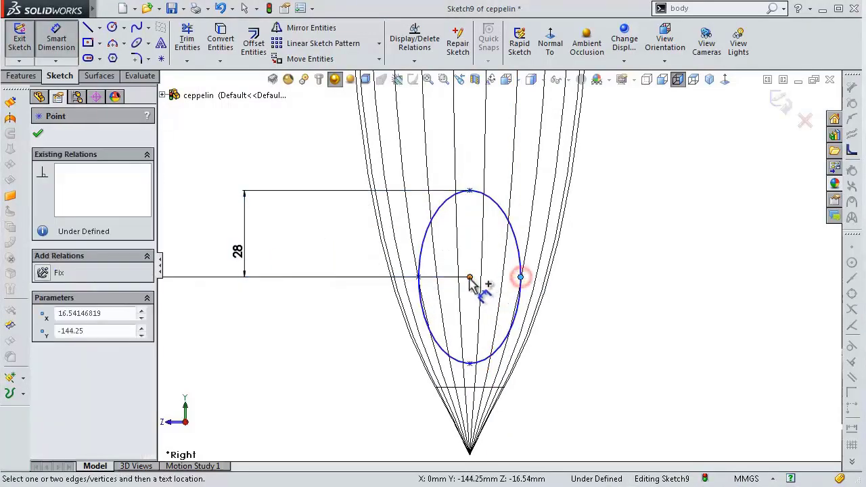
pyautogui.click(470, 278)
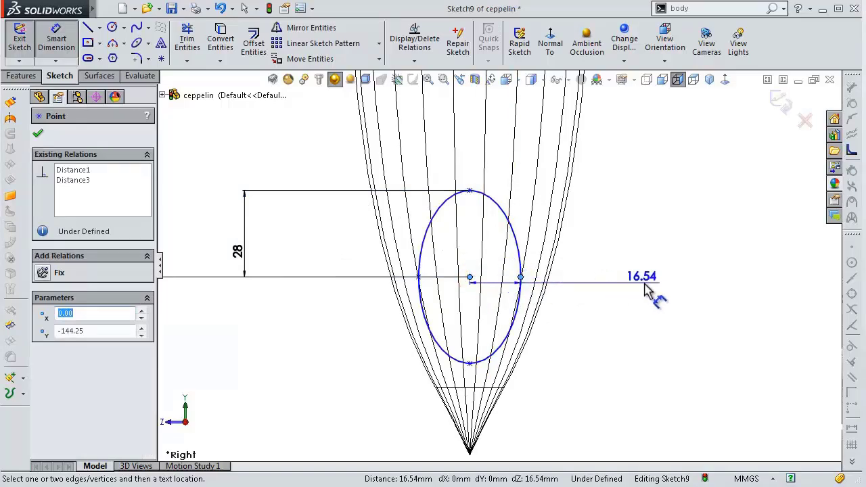
pyautogui.click(665, 286)
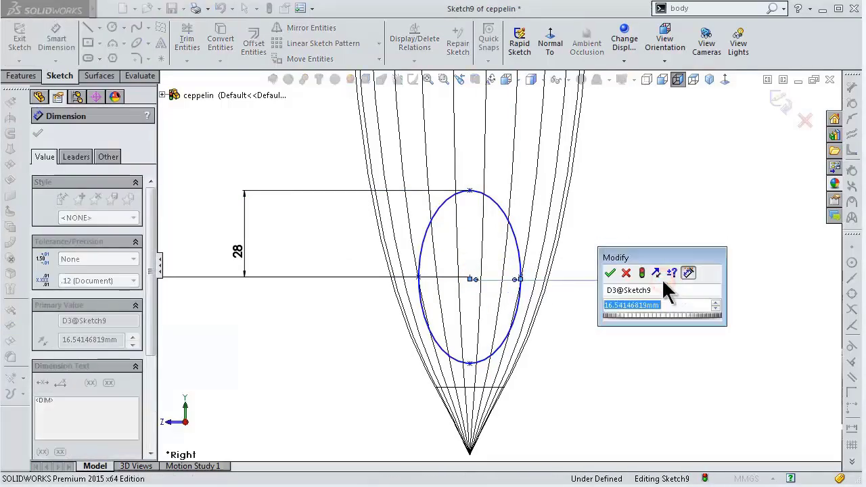
pyautogui.write('3,5')
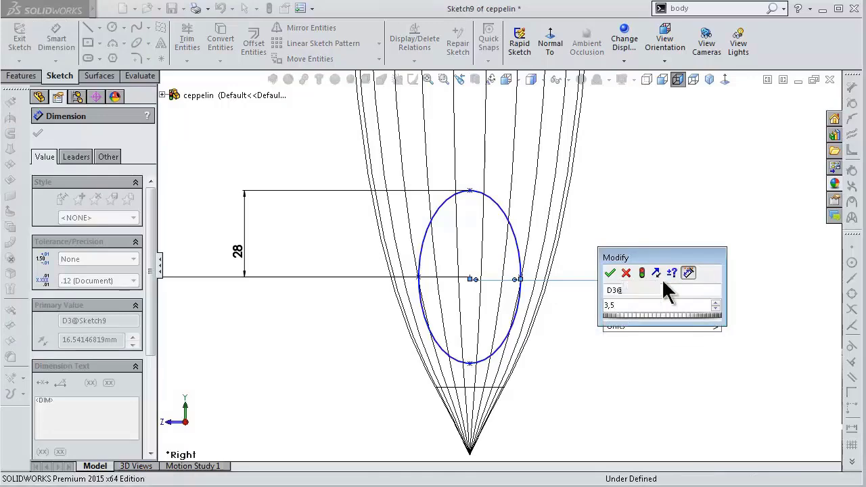
pyautogui.press('Return')
pyautogui.click(659, 290)
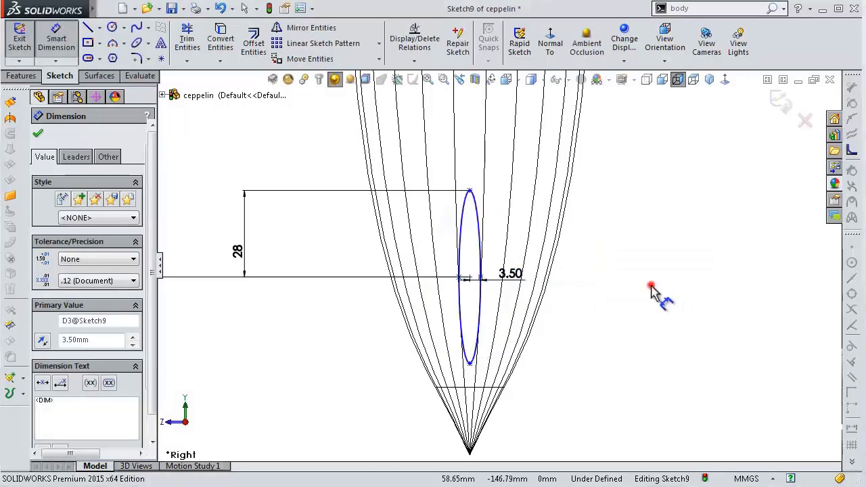
pyautogui.scroll(2, 555, 236)
# Step: Draw a vertical centerline about 202 long from above the ellipse to the hull's nose tip
pyautogui.scroll(1, 549, 240)
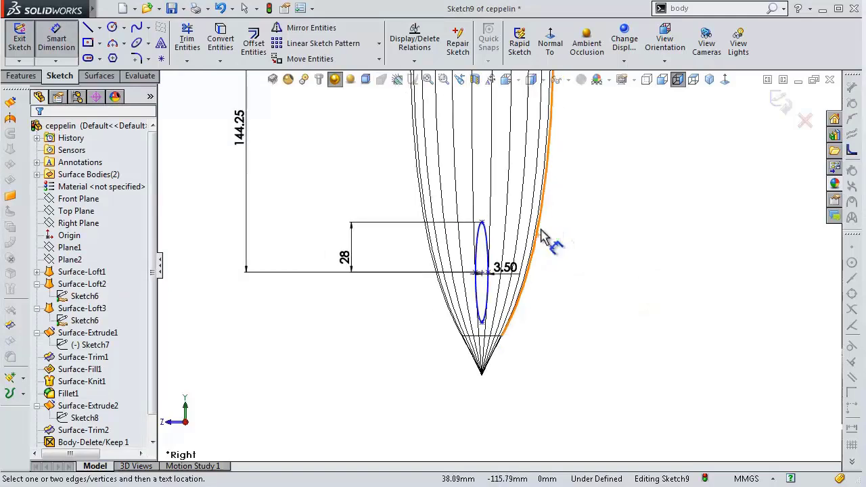
pyautogui.scroll(1, 549, 240)
pyautogui.click(100, 28)
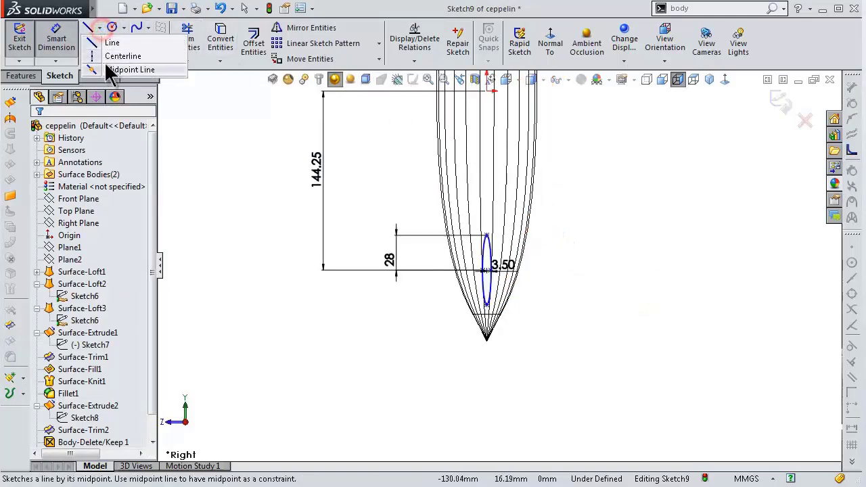
pyautogui.click(121, 56)
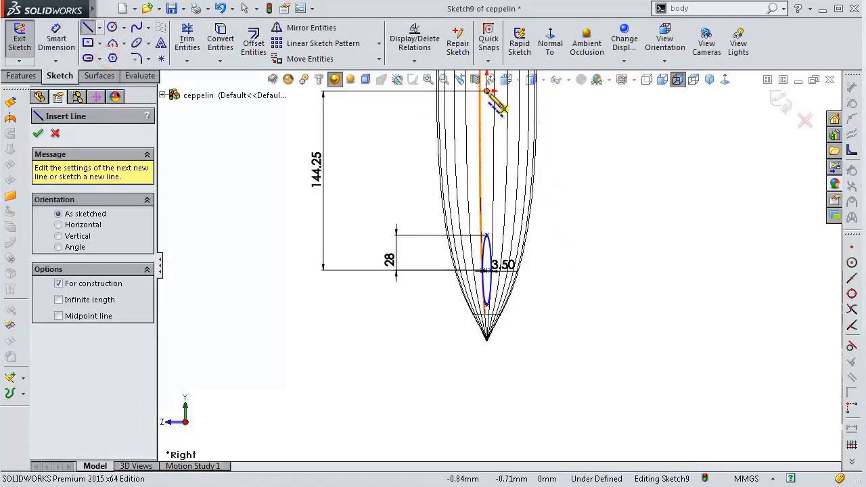
pyautogui.click(487, 90)
pyautogui.scroll(2, 498, 382)
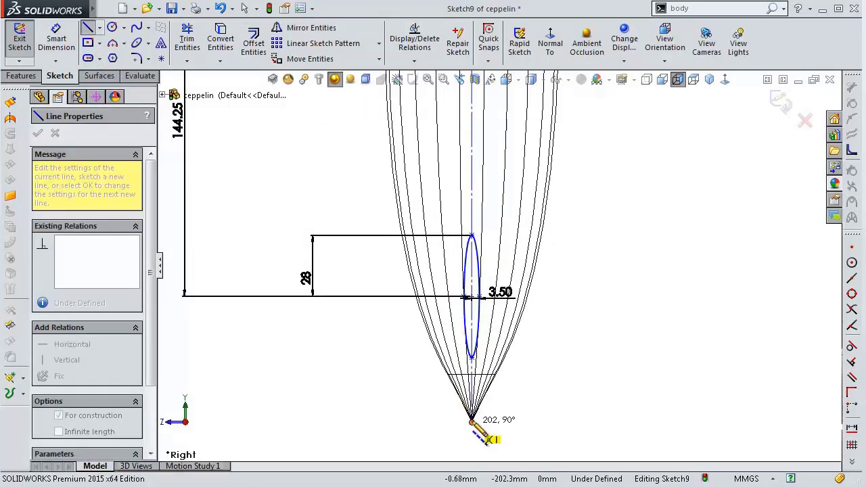
pyautogui.scroll(-1, 471, 422)
pyautogui.scroll(-1, 470, 423)
pyautogui.scroll(-1, 467, 425)
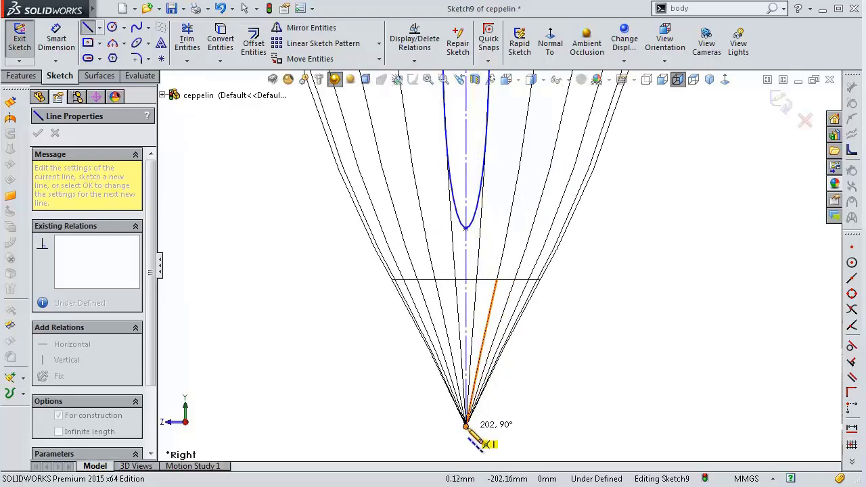
pyautogui.click(466, 425)
pyautogui.click(594, 404)
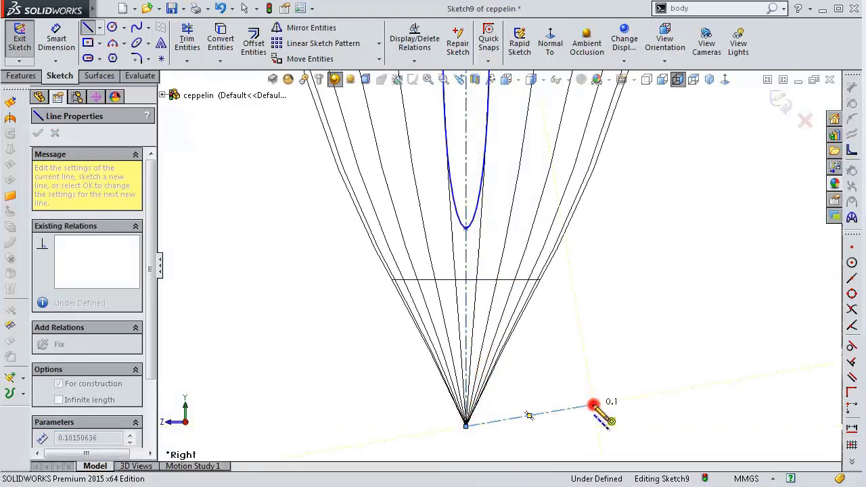
pyautogui.scroll(2, 508, 166)
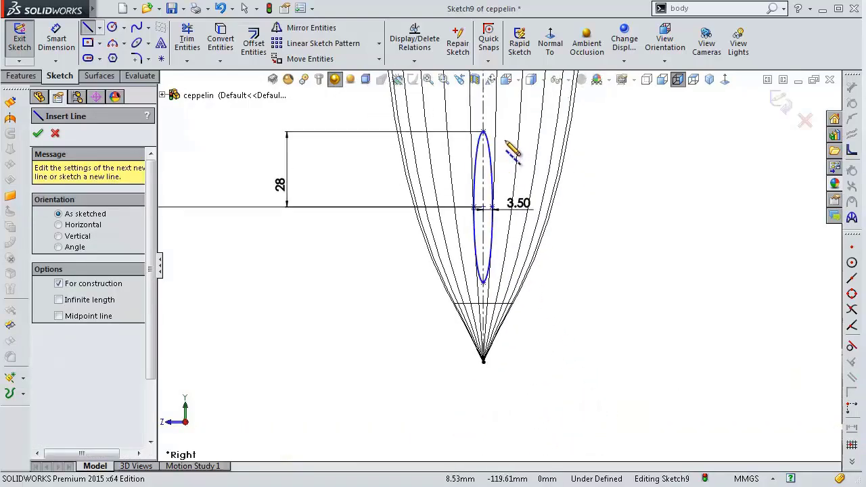
pyautogui.scroll(-3, 504, 145)
pyautogui.scroll(-1, 500, 144)
pyautogui.press('Escape')
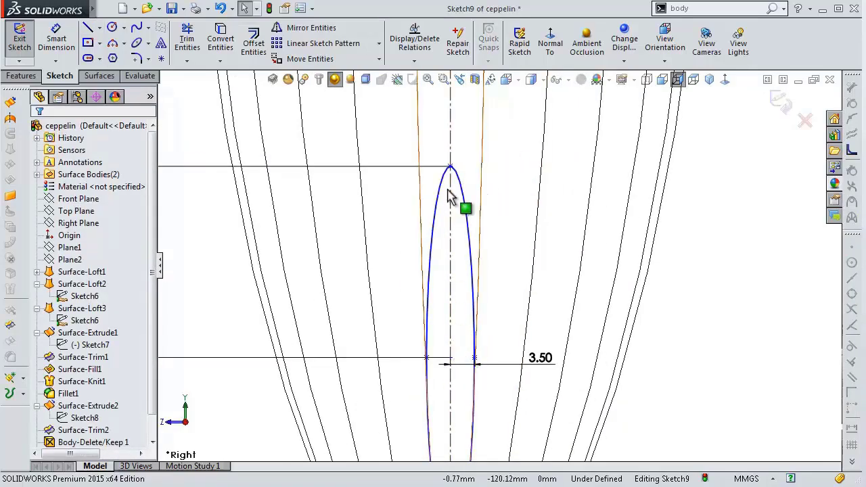
# Step: Make the ellipse's top and bottom points Vertical
pyautogui.click(450, 166)
pyautogui.scroll(2, 452, 175)
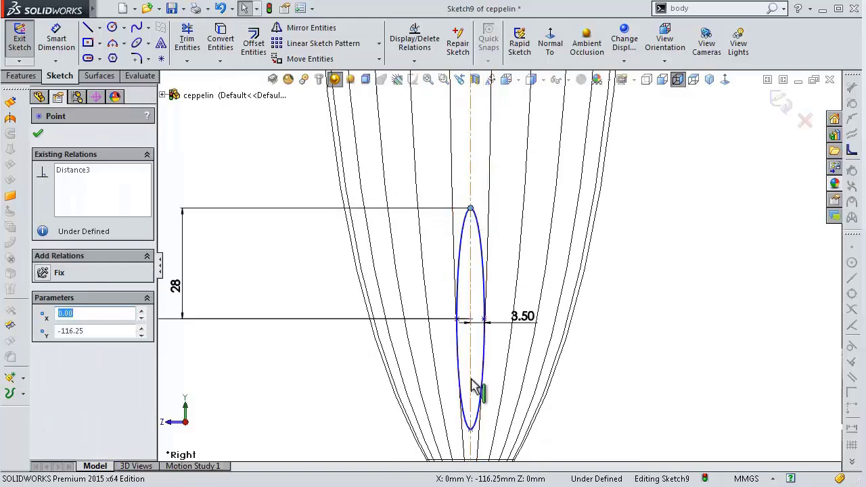
pyautogui.keyDown('ctrl'); pyautogui.click(470, 429); pyautogui.keyUp('ctrl')
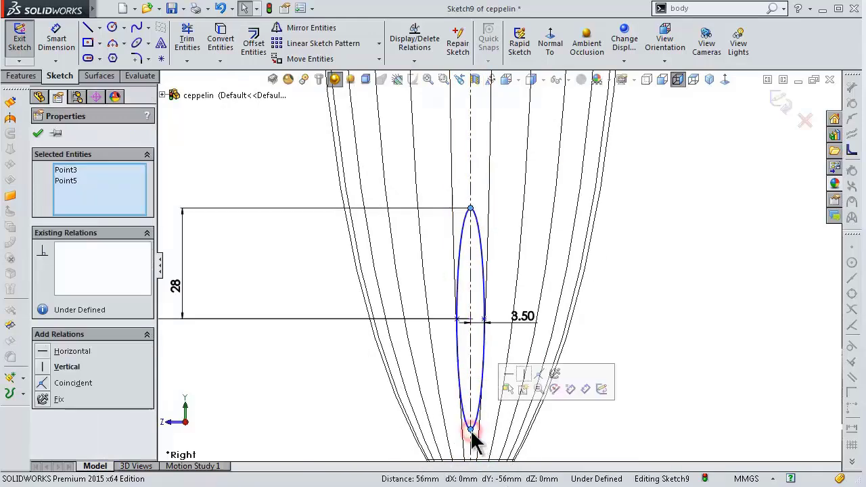
pyautogui.click(525, 376)
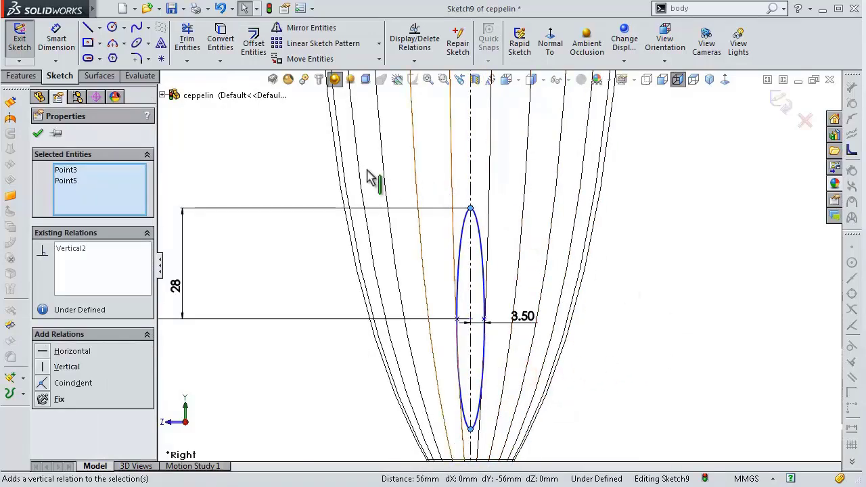
pyautogui.click(240, 161)
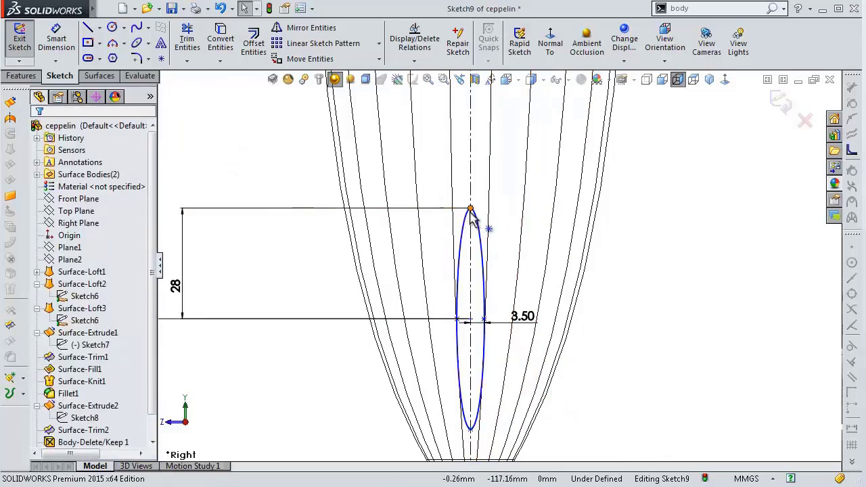
# Step: Make the ellipse's top point Coincident with the centerline, fully defining Sketch9
pyautogui.click(469, 209)
pyautogui.keyDown('ctrl'); pyautogui.click(471, 251); pyautogui.keyUp('ctrl')
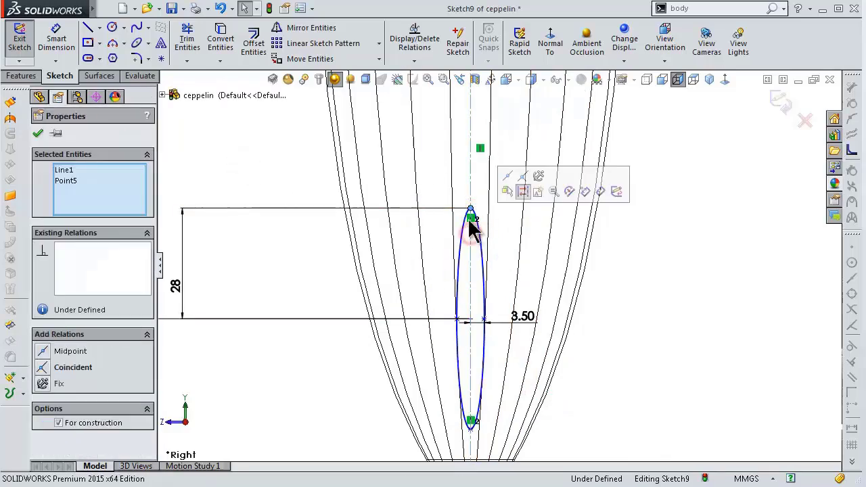
pyautogui.click(510, 178)
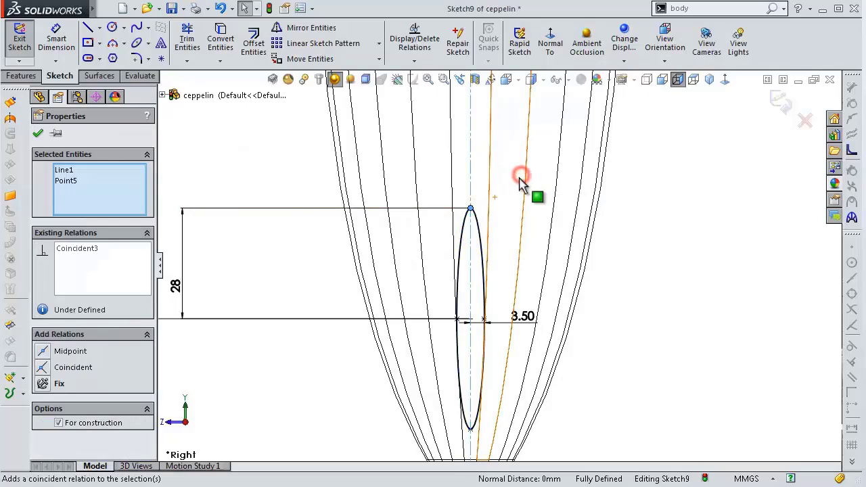
pyautogui.click(677, 276)
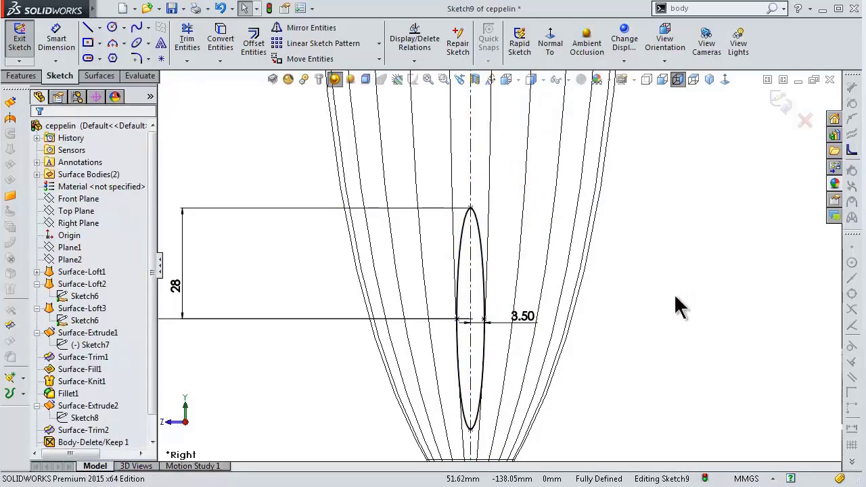
pyautogui.scroll(1, 673, 297)
pyautogui.scroll(1, 669, 296)
pyautogui.scroll(1, 670, 296)
pyautogui.scroll(1, 670, 296)
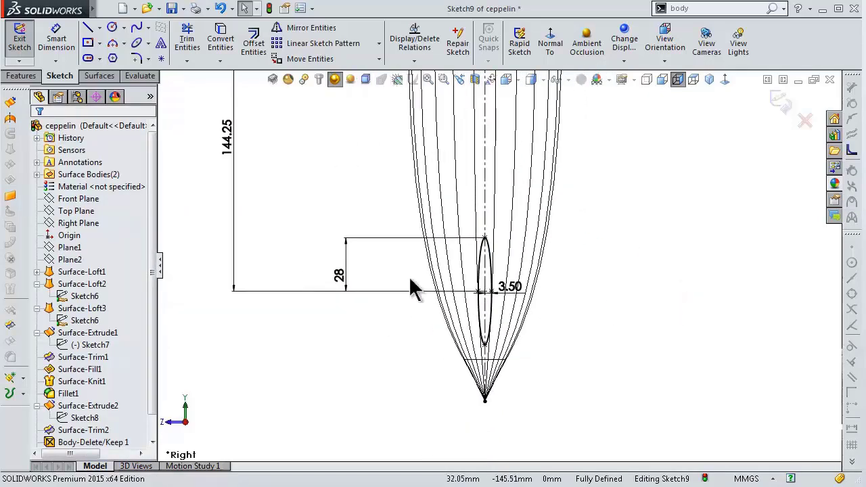
# Step: Reposition the 28, 144.25 and 3.50 dimensions closer to the ellipse and close the Dimension manager
pyautogui.moveTo(355, 277); pyautogui.dragTo(400, 280)
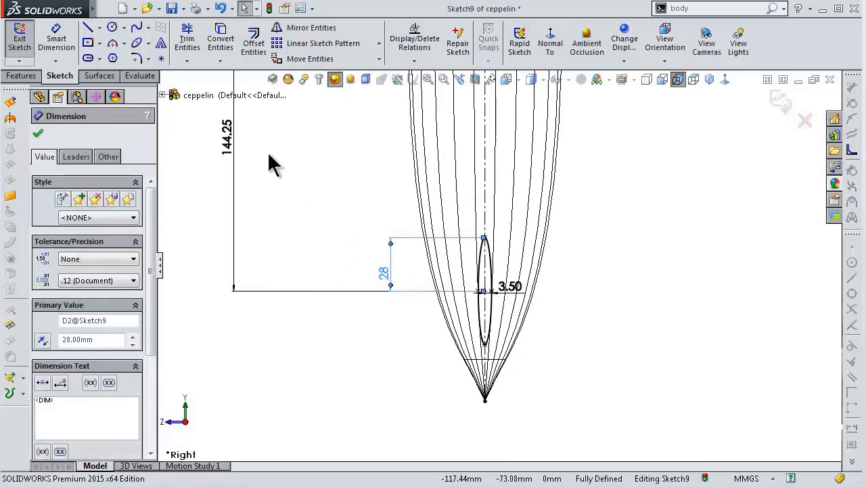
pyautogui.moveTo(234, 162); pyautogui.dragTo(335, 173)
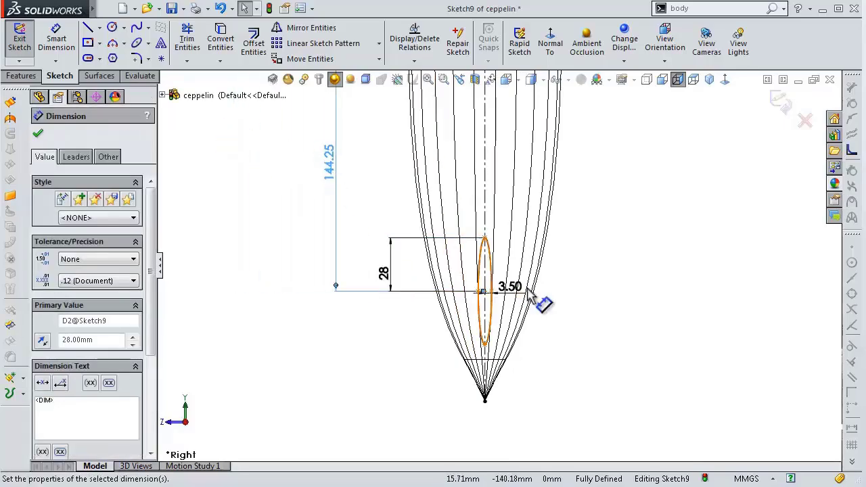
pyautogui.moveTo(531, 297)
pyautogui.mouseDown(button='middle')
pyautogui.moveTo(512, 286)
pyautogui.moveTo(433, 290)
pyautogui.moveTo(453, 304)
pyautogui.moveTo(482, 299)
pyautogui.mouseUp(button='middle')
pyautogui.click(815, 264)
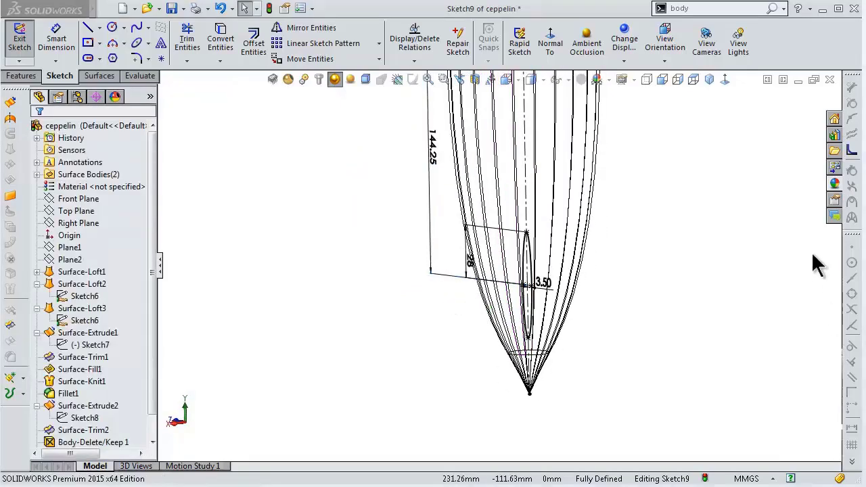
pyautogui.moveTo(741, 145); pyautogui.dragTo(771, 122, button='right')
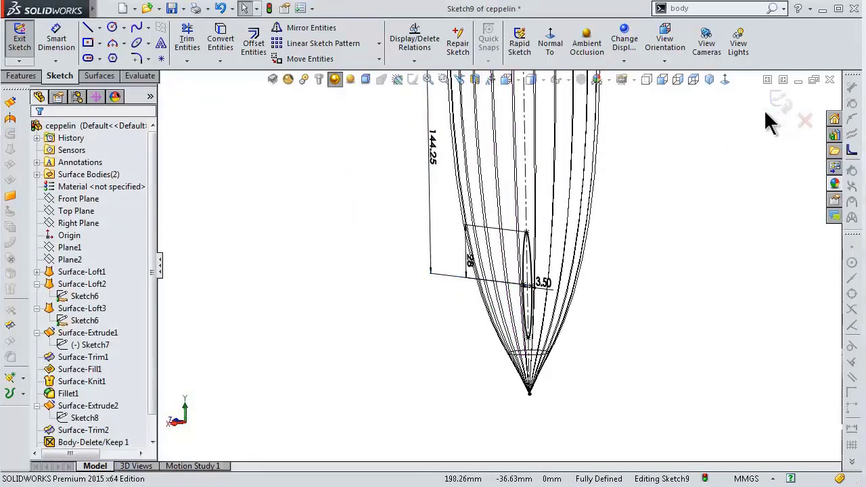
pyautogui.click(91, 75)
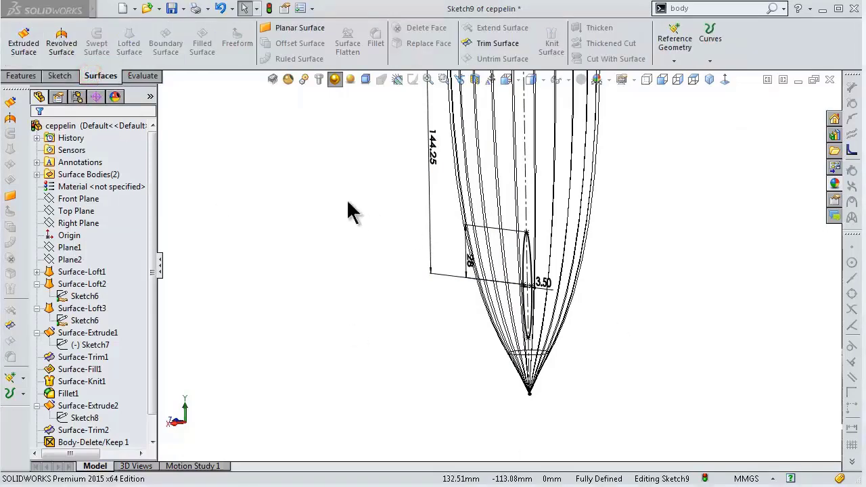
# Step: Extrude the ellipse as a Mid Plane surface 80 mm deep, displayed shaded with edges
pyautogui.click(28, 44)
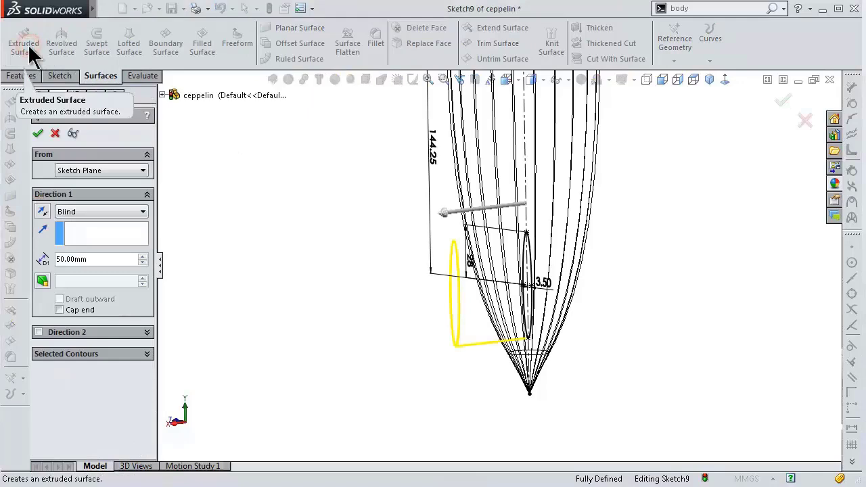
pyautogui.click(79, 211)
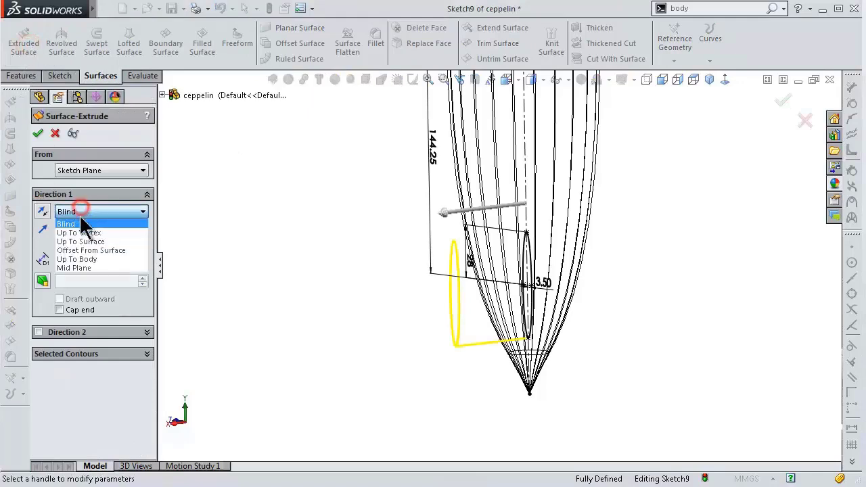
pyautogui.click(90, 274)
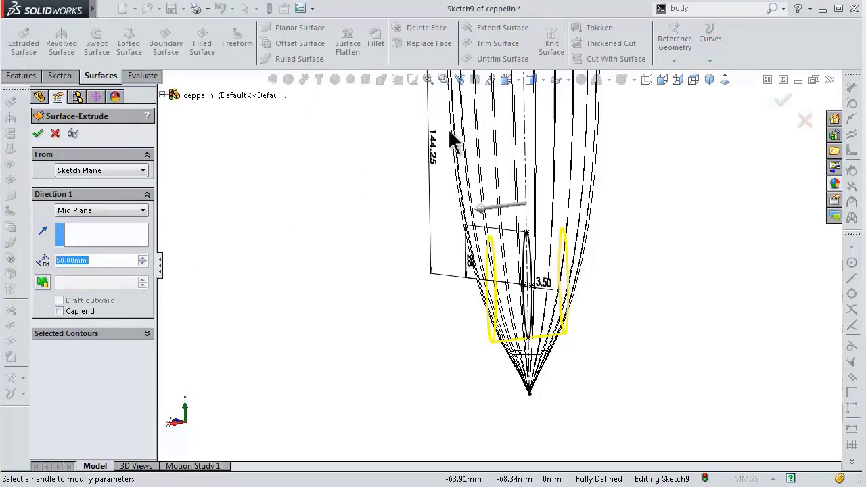
pyautogui.click(531, 80)
pyautogui.click(527, 108)
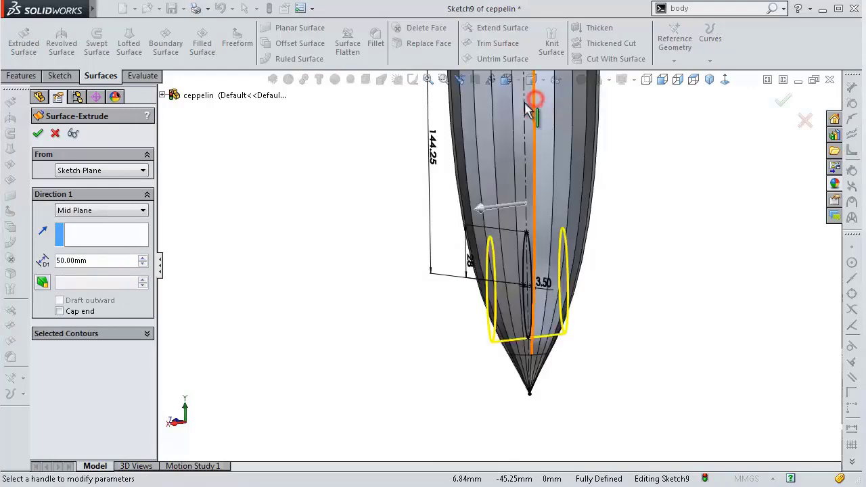
pyautogui.click(142, 257)
pyautogui.click(142, 257)
pyautogui.moveTo(250, 258); pyautogui.dragTo(238, 266, button='middle')
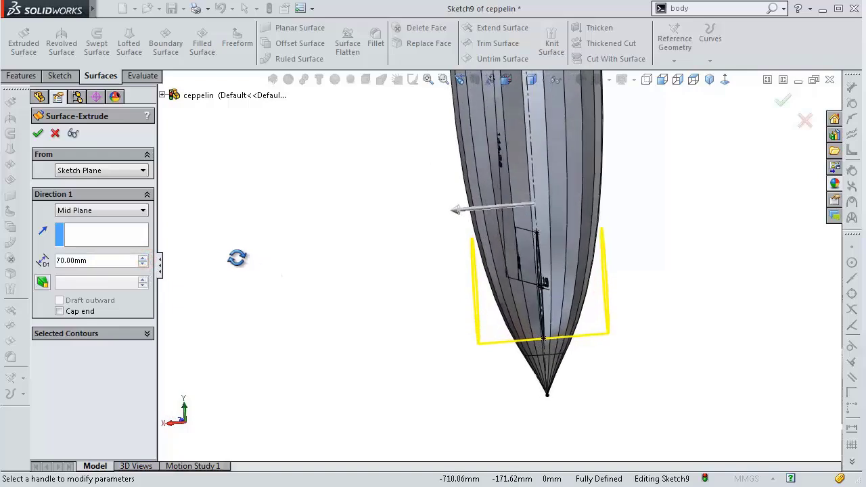
pyautogui.click(142, 257)
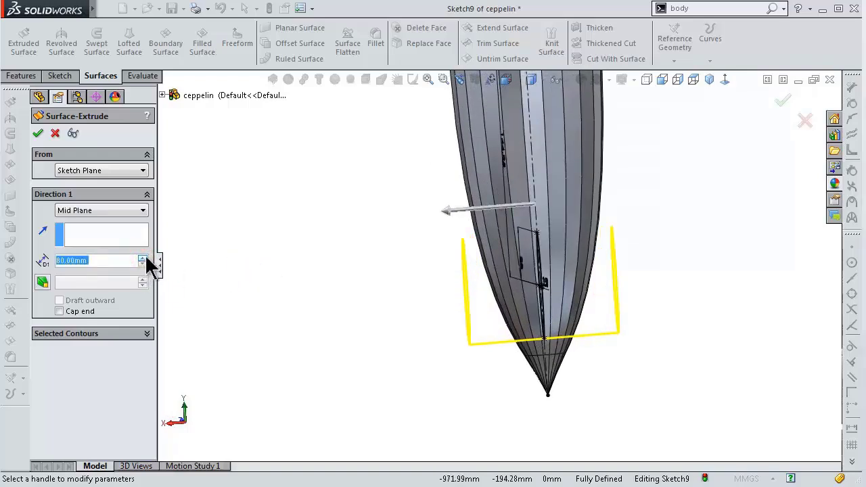
pyautogui.click(39, 134)
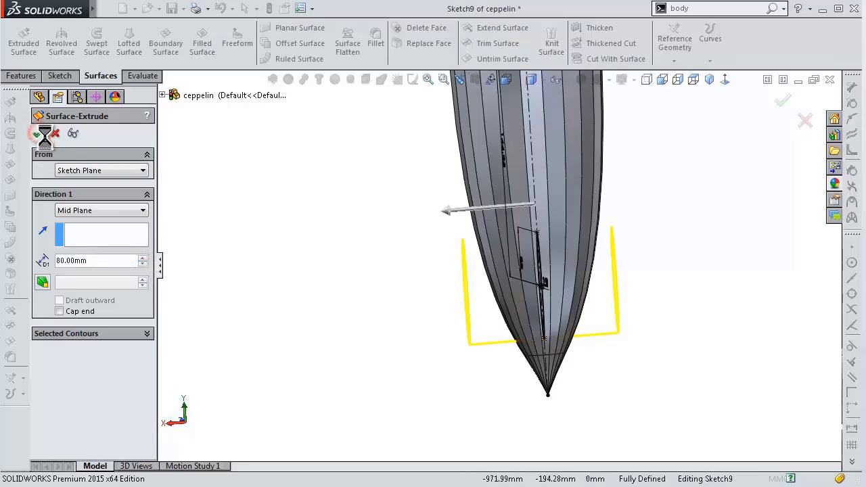
pyautogui.moveTo(298, 253)
pyautogui.mouseDown(button='middle')
pyautogui.moveTo(372, 234)
pyautogui.moveTo(358, 184)
pyautogui.moveTo(321, 171)
pyautogui.moveTo(744, 478)
pyautogui.mouseUp(button='middle')
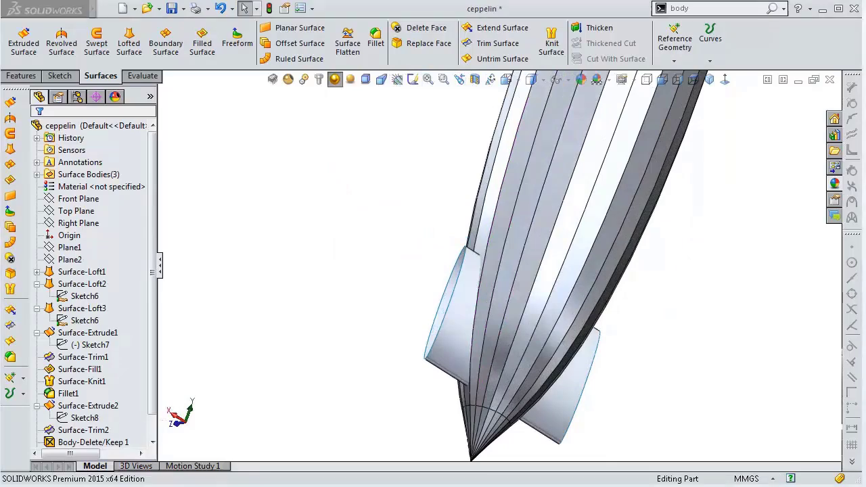
# Step: View the whole zeppelin, check Sketch9 under Surface-Extrude3, then show the Features tools
pyautogui.moveTo(546, 410)
pyautogui.mouseDown(button='middle')
pyautogui.moveTo(554, 399)
pyautogui.moveTo(206, 424)
pyautogui.mouseUp(button='middle')
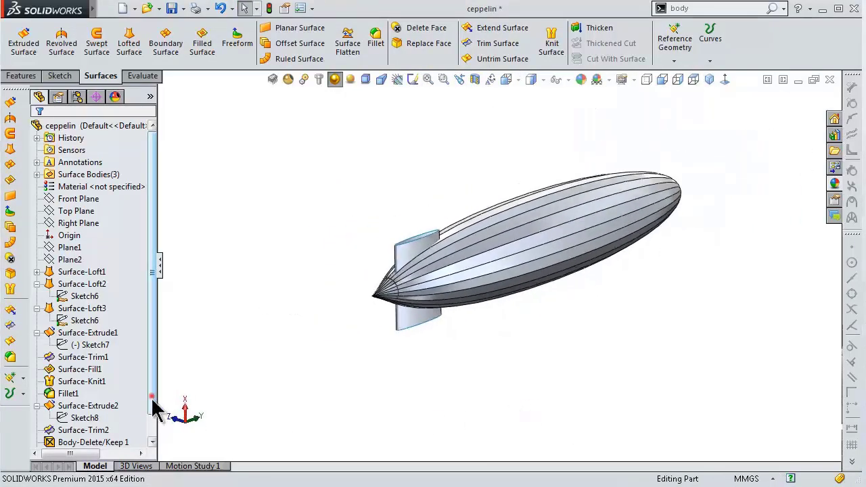
pyautogui.scroll(-2, 122, 419)
pyautogui.click(37, 441)
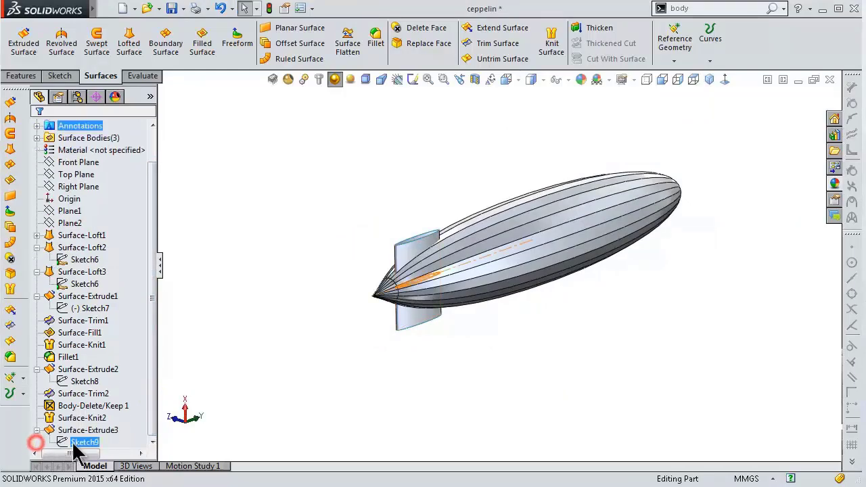
pyautogui.click(68, 442)
pyautogui.click(265, 223)
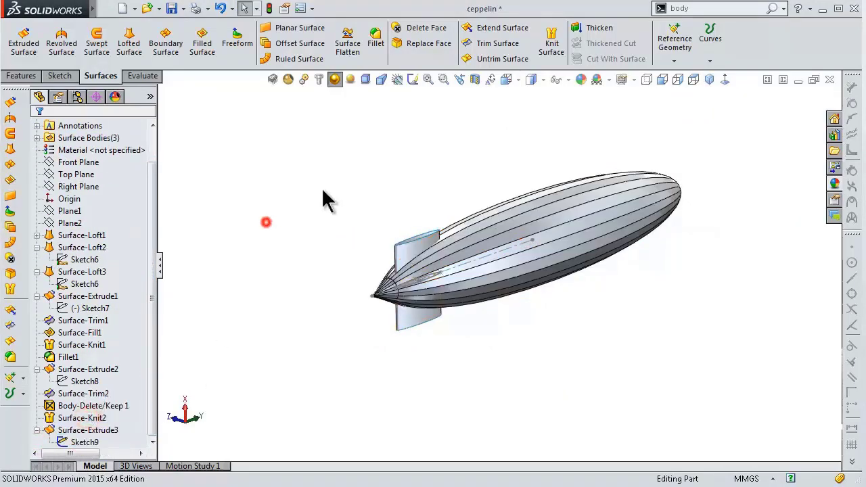
pyautogui.scroll(-2, 511, 250)
pyautogui.scroll(-2, 511, 257)
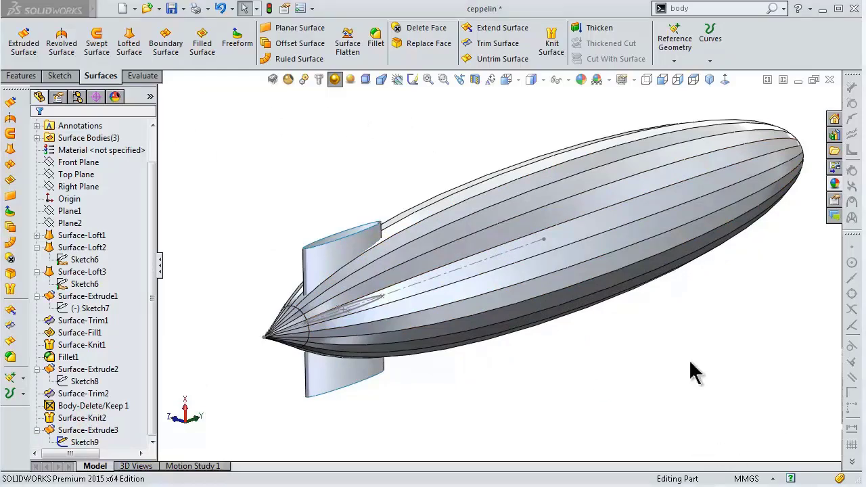
pyautogui.click(20, 75)
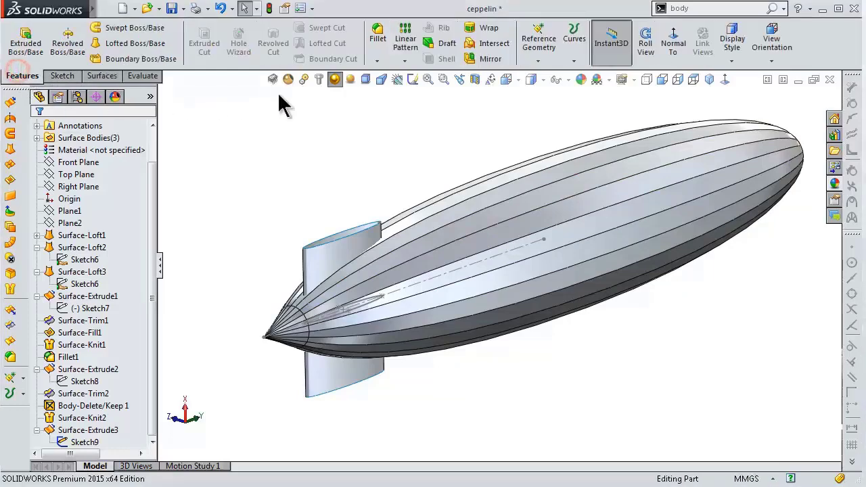
# Step: Circular-pattern the fin surface body around the Sketch9 axis: 2 instances at 90 degrees
pyautogui.click(404, 60)
pyautogui.click(416, 85)
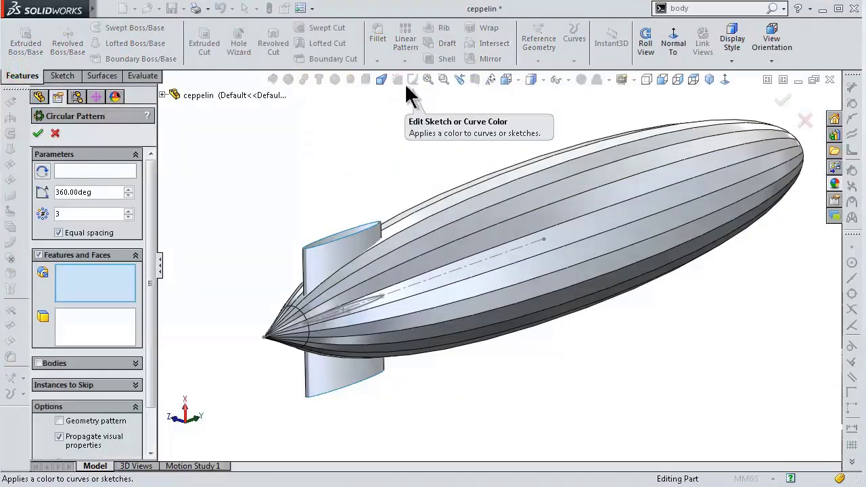
pyautogui.click(38, 363)
pyautogui.click(316, 260)
pyautogui.write('2')
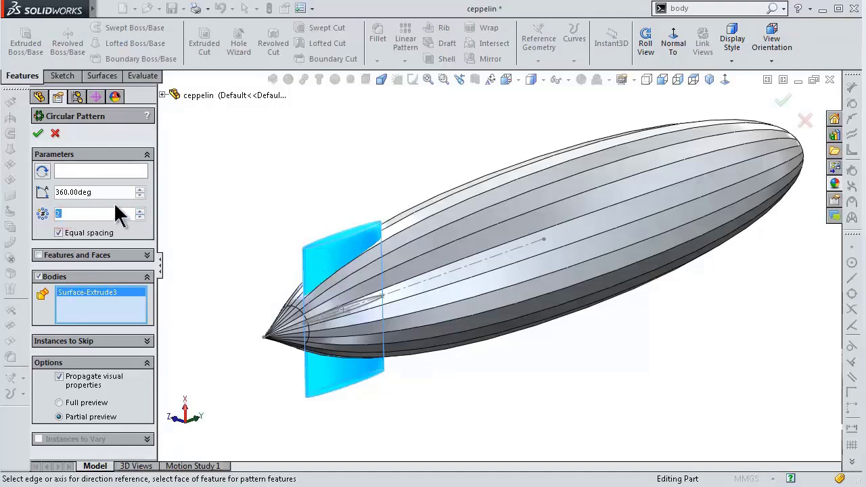
pyautogui.click(94, 171)
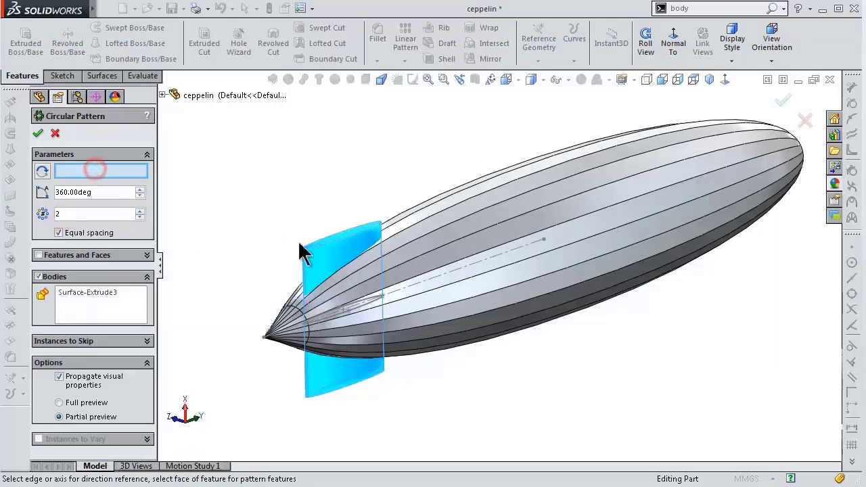
pyautogui.click(436, 286)
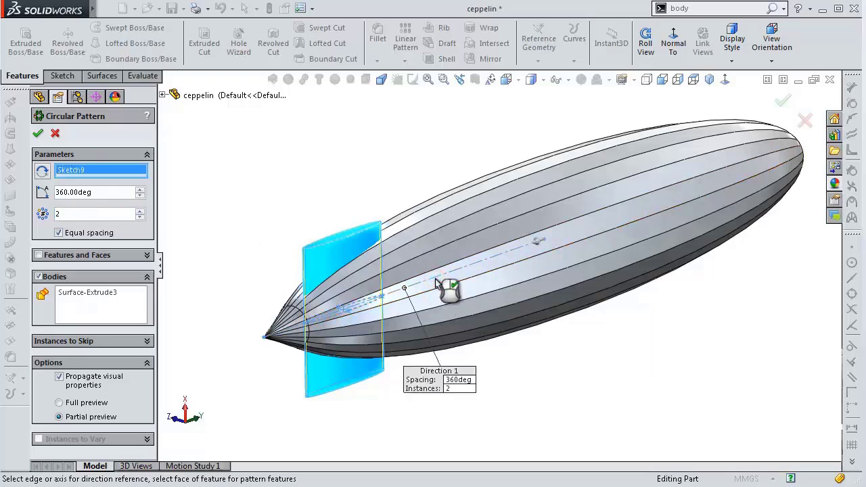
pyautogui.moveTo(119, 194); pyautogui.dragTo(31, 192)
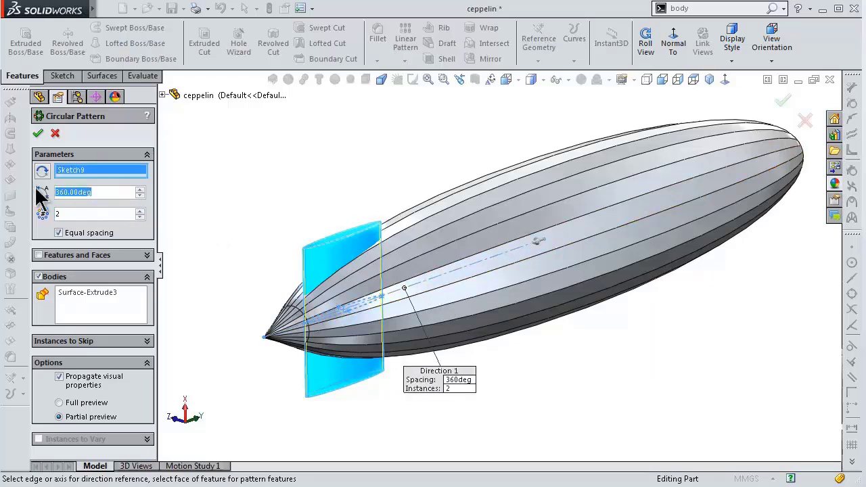
pyautogui.write('90')
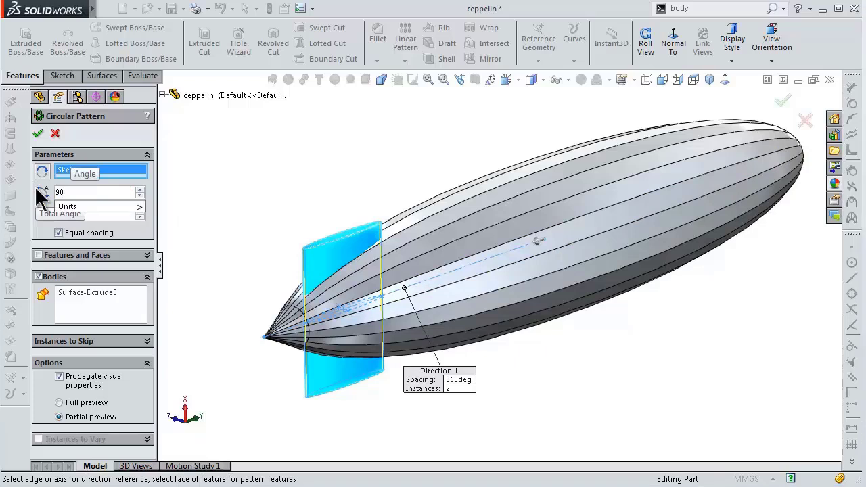
pyautogui.press('Return')
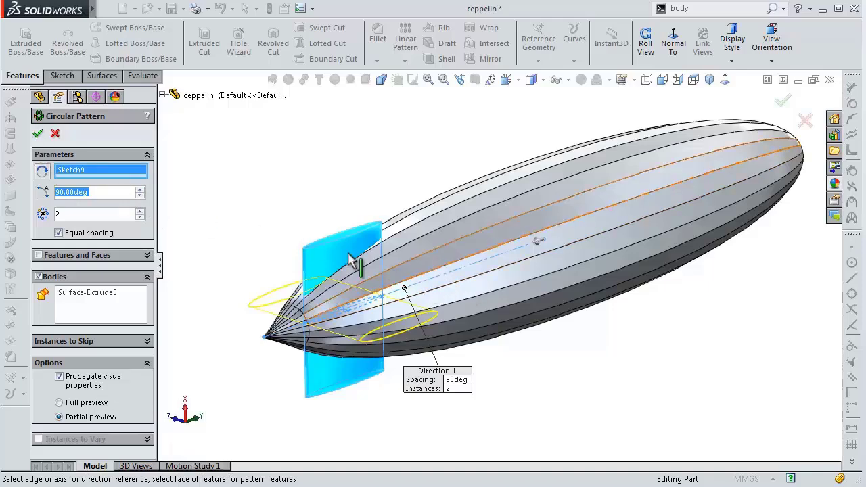
pyautogui.click(38, 134)
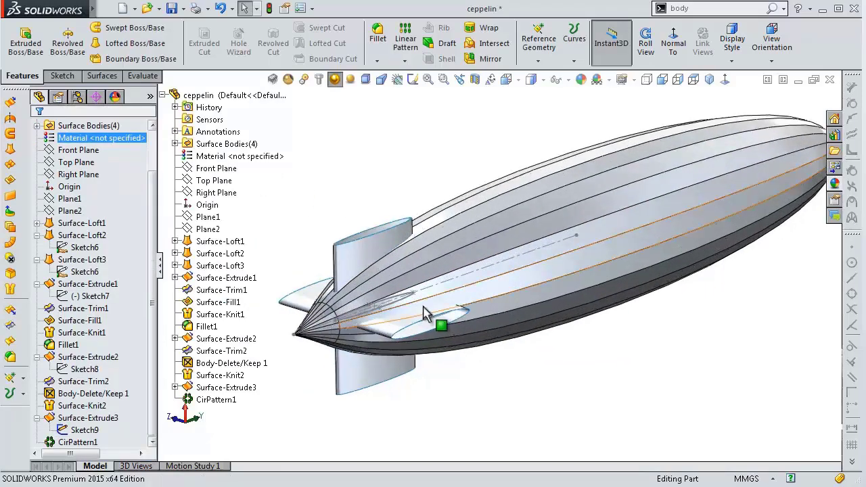
# Step: Hide the fin sketch, Sketch9
pyautogui.scroll(-3, 428, 309)
pyautogui.scroll(-2, 411, 294)
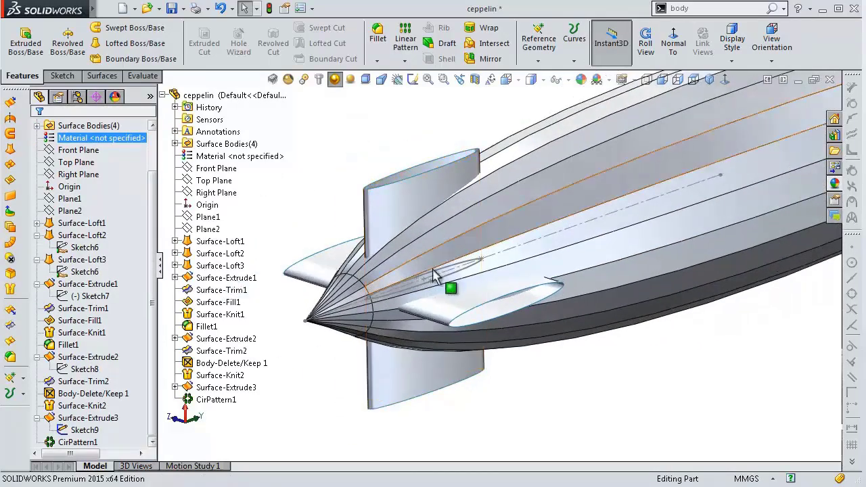
pyautogui.scroll(-2, 484, 276)
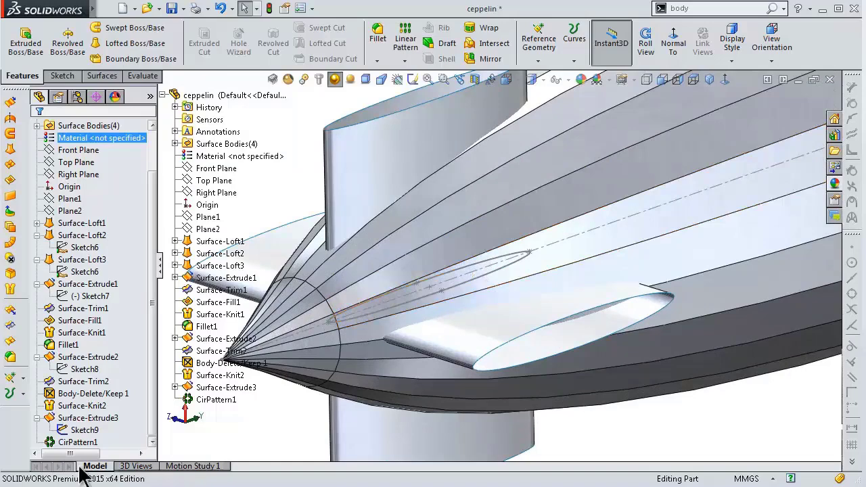
pyautogui.click(85, 430)
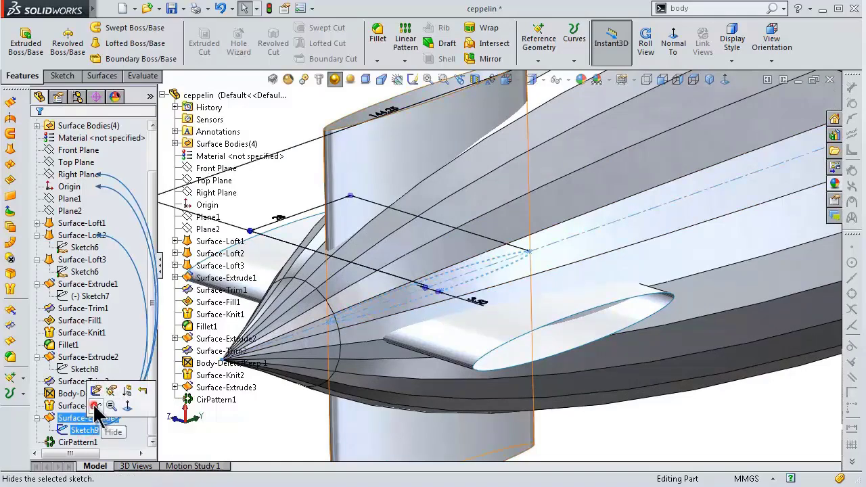
pyautogui.click(95, 406)
# Step: Orbit the zeppelin to view its four tail fins and bring up the Surfaces tools
pyautogui.scroll(3, 286, 374)
pyautogui.scroll(2, 341, 332)
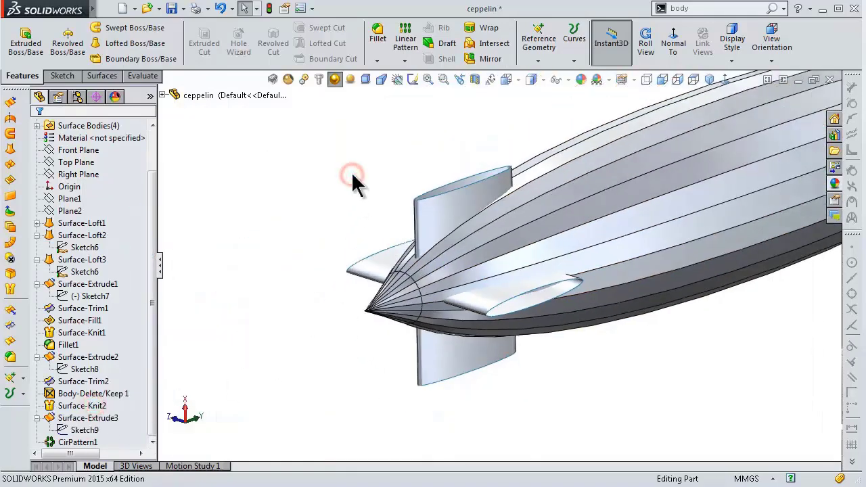
pyautogui.moveTo(353, 181); pyautogui.dragTo(359, 174, button='middle')
pyautogui.scroll(2, 580, 210)
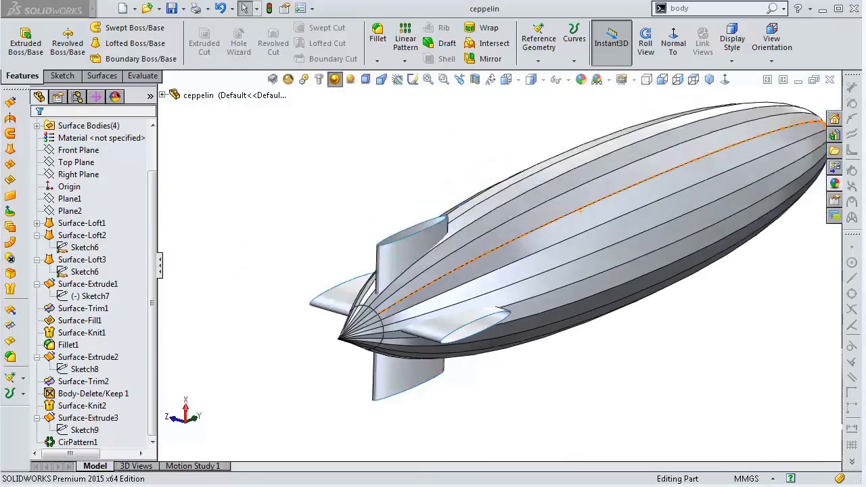
pyautogui.moveTo(340, 243); pyautogui.dragTo(315, 243, button='middle')
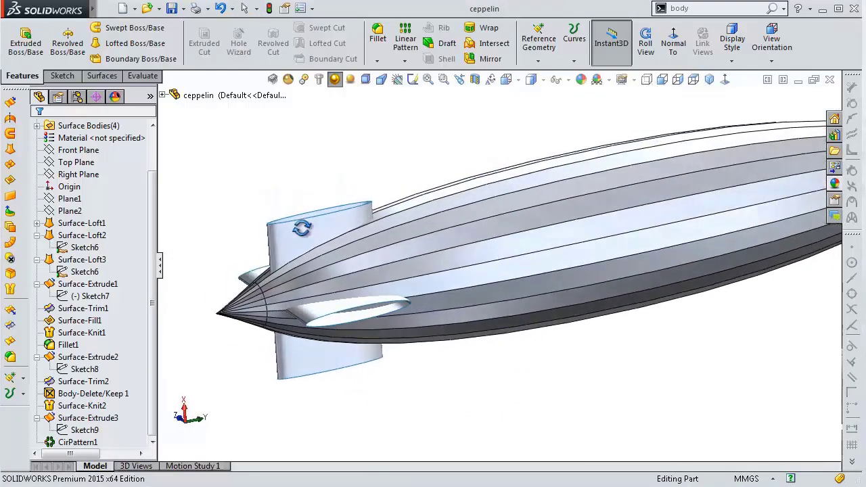
pyautogui.click(98, 78)
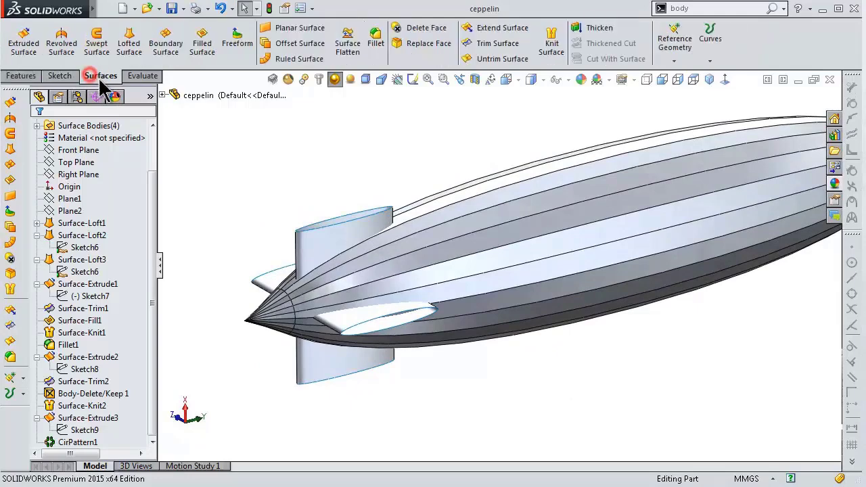
# Step: Start a mutual surface trim using the fin, the hull and the patterned fins
pyautogui.click(490, 50)
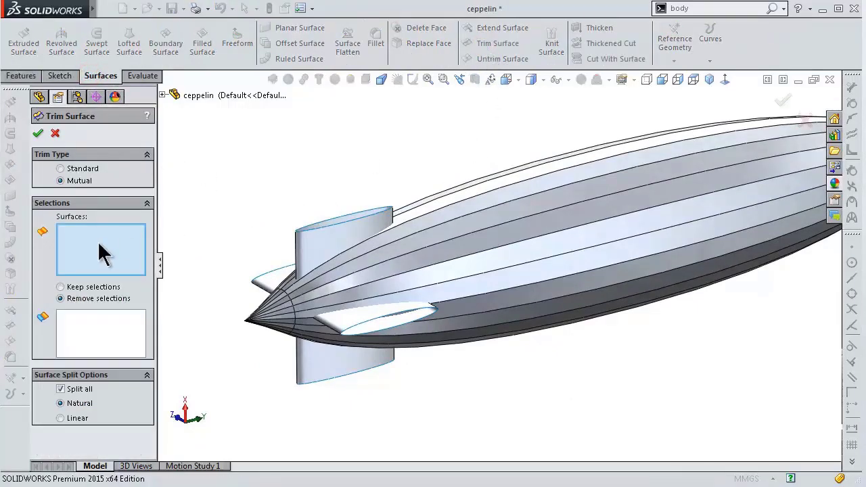
pyautogui.click(316, 252)
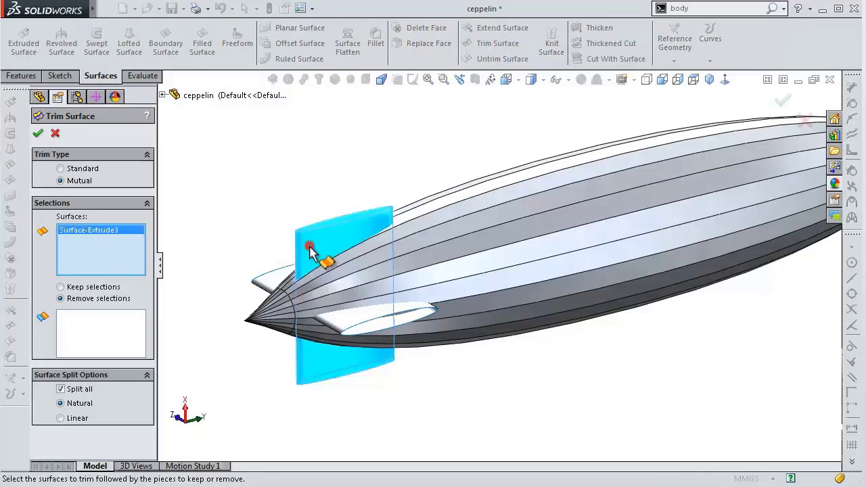
pyautogui.click(409, 270)
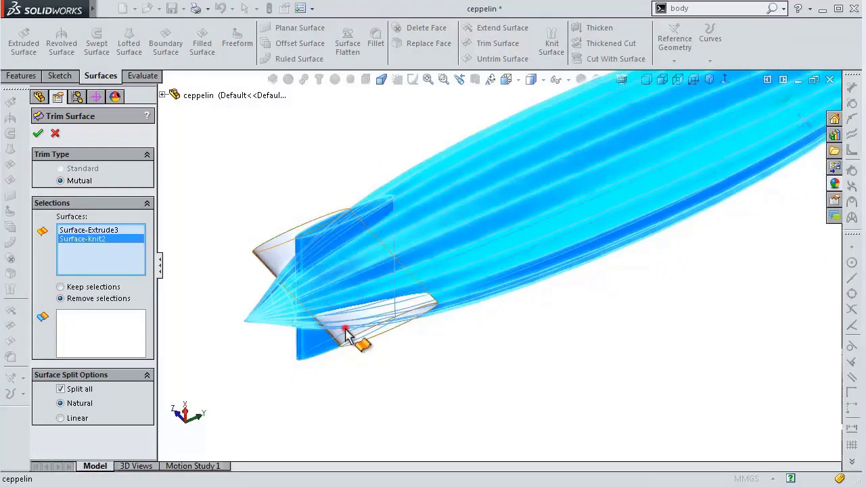
pyautogui.click(345, 328)
pyautogui.click(113, 338)
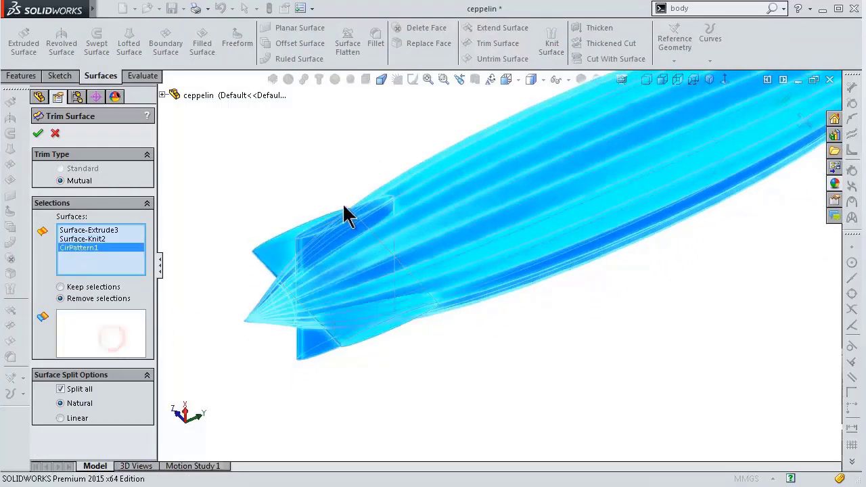
# Step: Mark the first three elliptical hull patches where the fins pass through for removal
pyautogui.moveTo(347, 199); pyautogui.dragTo(378, 323, button='middle')
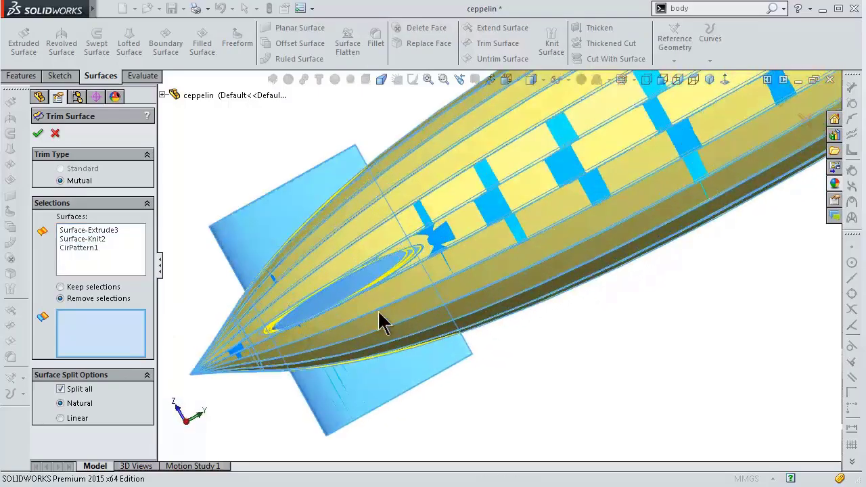
pyautogui.click(365, 288)
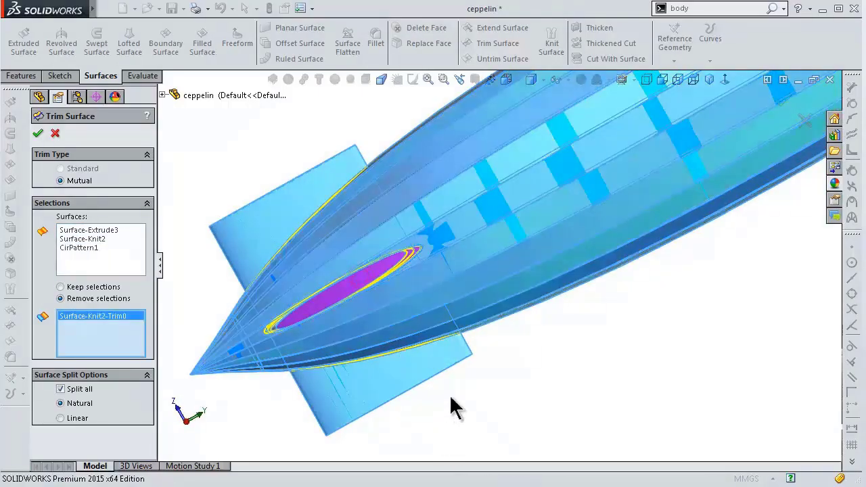
pyautogui.moveTo(451, 397); pyautogui.dragTo(411, 219, button='middle')
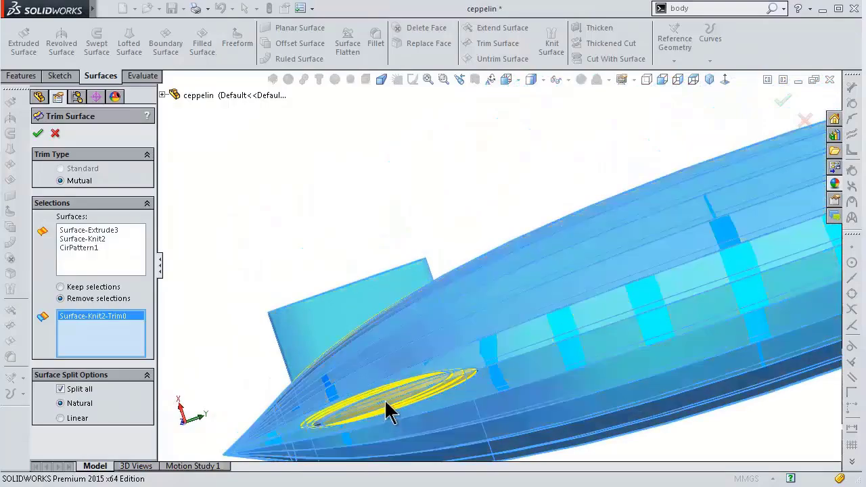
pyautogui.click(388, 411)
pyautogui.moveTo(379, 408)
pyautogui.mouseDown(button='middle')
pyautogui.moveTo(483, 415)
pyautogui.moveTo(510, 407)
pyautogui.moveTo(489, 241)
pyautogui.mouseUp(button='middle')
pyautogui.scroll(-3, 466, 435)
pyautogui.scroll(-3, 466, 353)
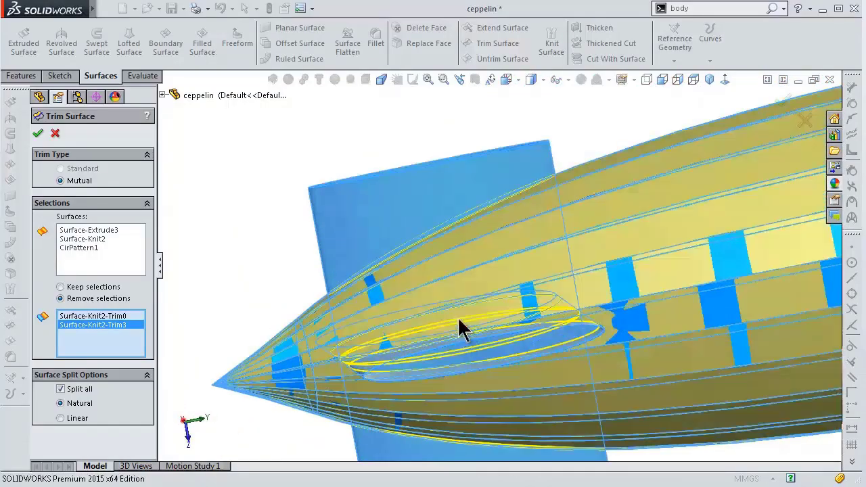
pyautogui.moveTo(460, 329)
pyautogui.mouseDown(button='middle')
pyautogui.moveTo(444, 290)
pyautogui.moveTo(454, 315)
pyautogui.mouseUp(button='middle')
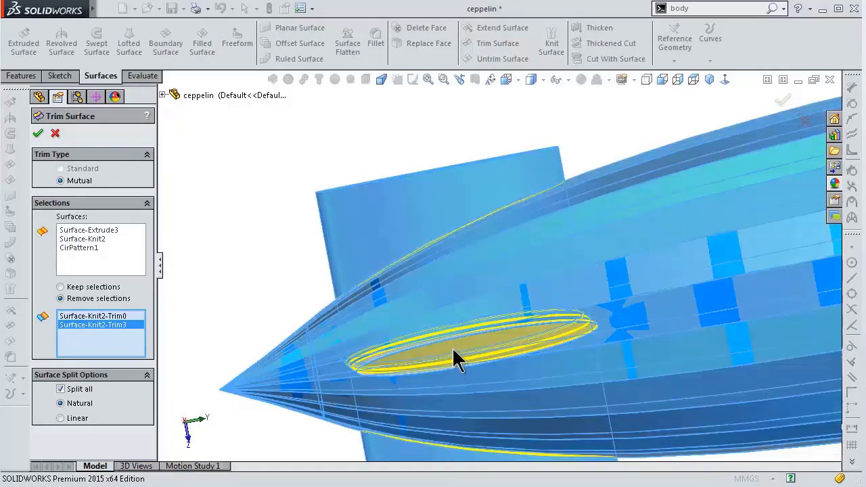
pyautogui.click(463, 354)
# Step: Mark the last elliptical hull patch and apply the mutual trim
pyautogui.moveTo(271, 291)
pyautogui.mouseDown(button='middle')
pyautogui.moveTo(587, 379)
pyautogui.moveTo(557, 376)
pyautogui.moveTo(544, 213)
pyautogui.mouseUp(button='middle')
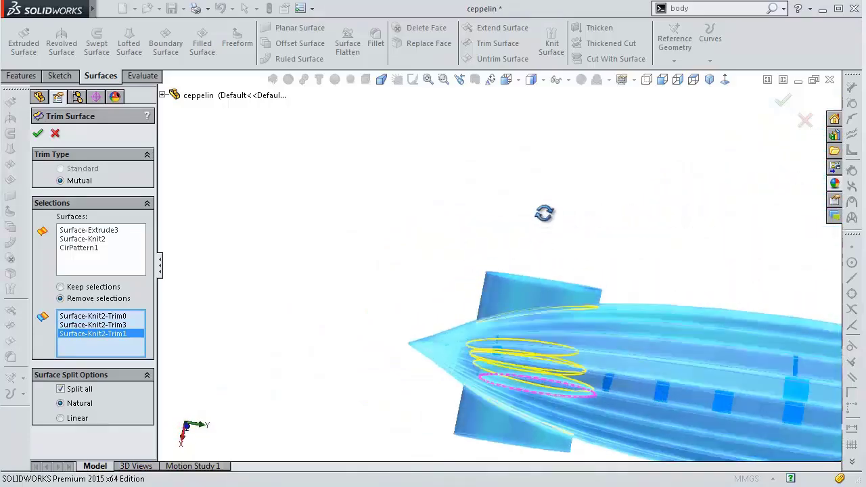
pyautogui.scroll(-3, 537, 320)
pyautogui.scroll(-2, 496, 284)
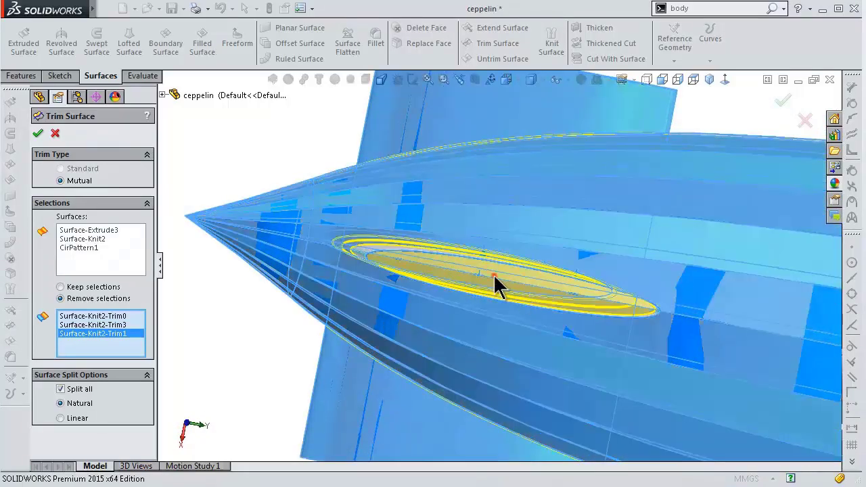
pyautogui.click(495, 284)
pyautogui.scroll(3, 437, 309)
pyautogui.moveTo(456, 409)
pyautogui.mouseDown(button='middle')
pyautogui.moveTo(499, 218)
pyautogui.moveTo(555, 286)
pyautogui.moveTo(656, 289)
pyautogui.moveTo(664, 221)
pyautogui.moveTo(657, 205)
pyautogui.moveTo(618, 224)
pyautogui.mouseUp(button='middle')
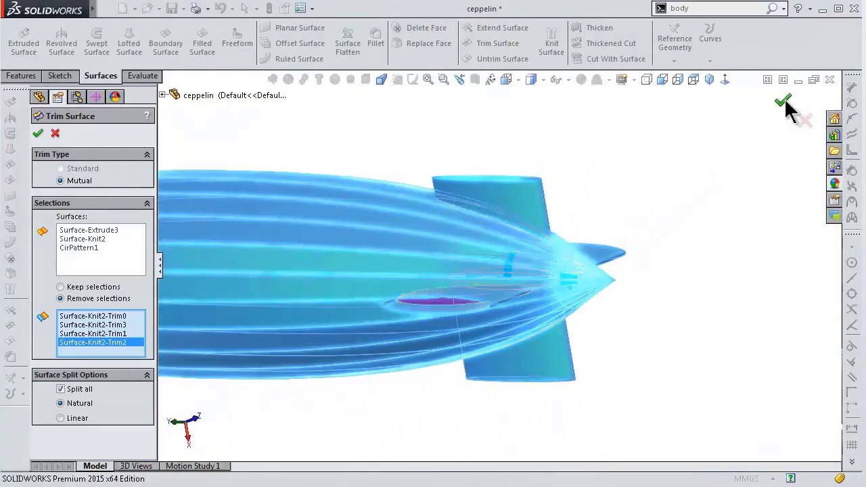
pyautogui.moveTo(708, 248)
pyautogui.mouseDown(button='middle')
pyautogui.moveTo(647, 332)
pyautogui.moveTo(662, 307)
pyautogui.moveTo(606, 342)
pyautogui.moveTo(614, 377)
pyautogui.mouseUp(button='middle')
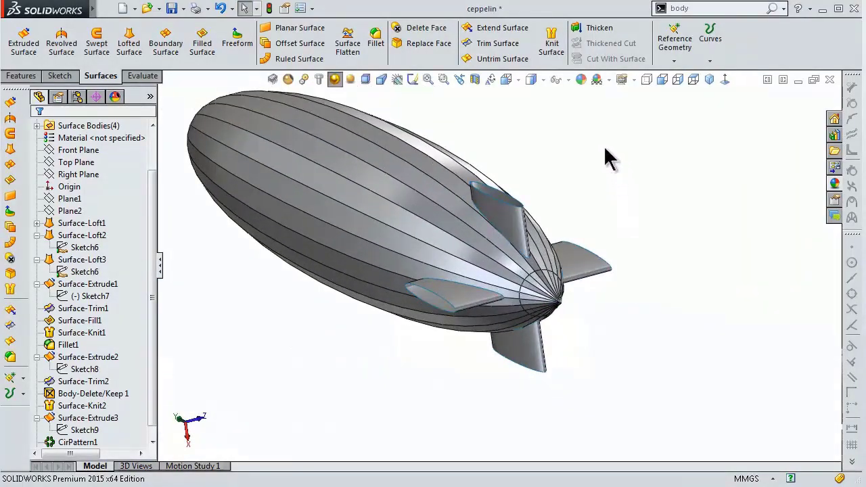
# Step: Delete the CirPattern1 fin bodies with Delete/Keep Body, leaving the hull with open slots
pyautogui.click(708, 10)
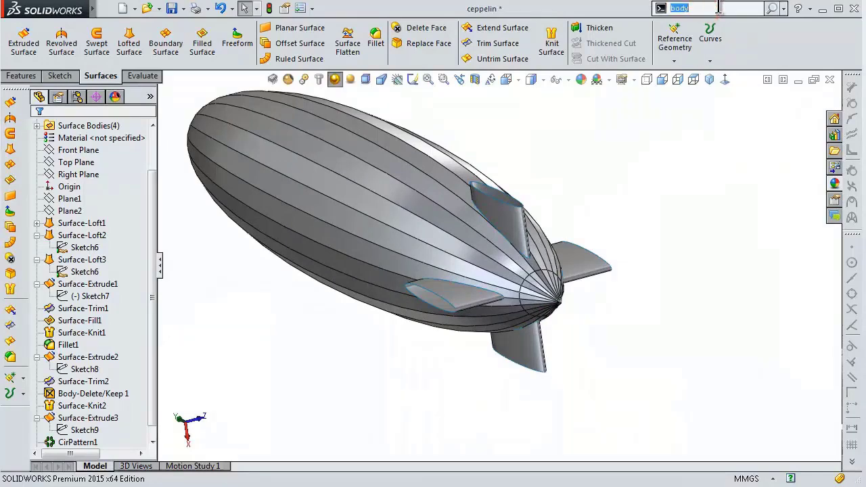
pyautogui.write('delete')
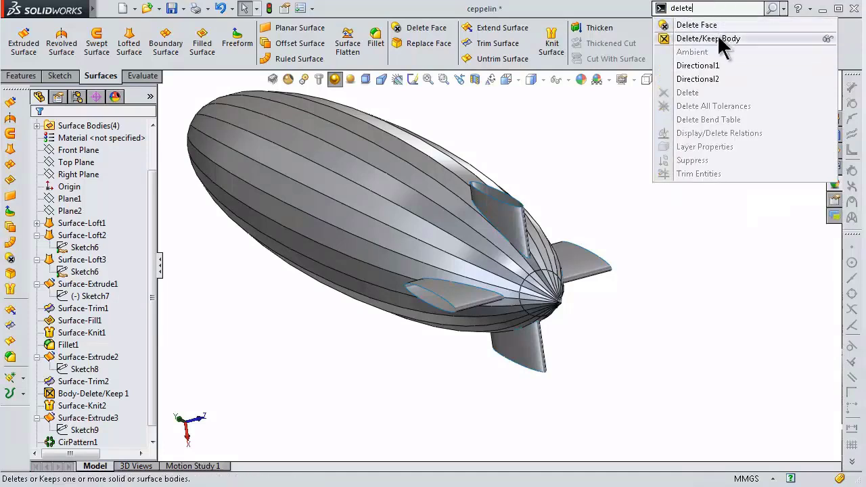
pyautogui.click(716, 38)
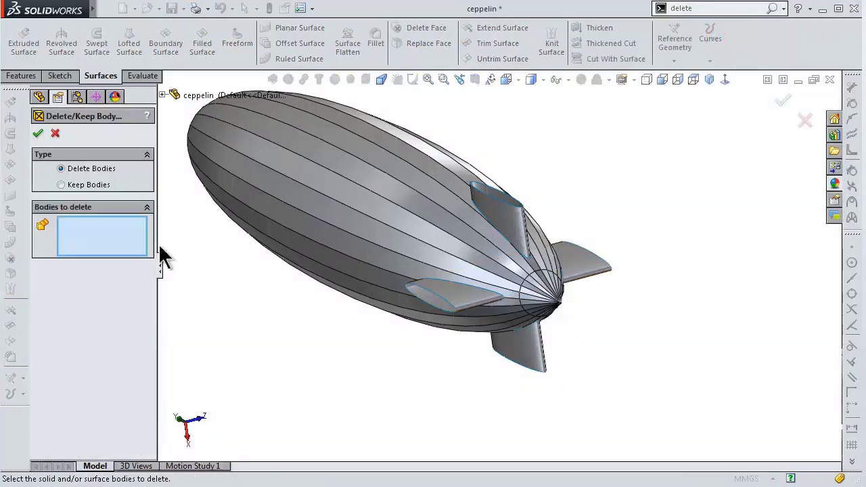
pyautogui.scroll(-3, 609, 265)
pyautogui.scroll(-2, 589, 286)
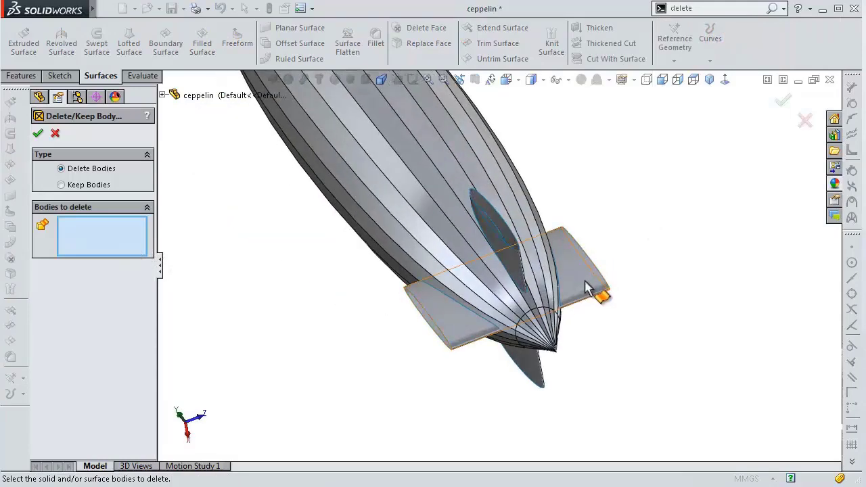
pyautogui.click(566, 294)
pyautogui.moveTo(586, 365); pyautogui.dragTo(567, 388, button='middle')
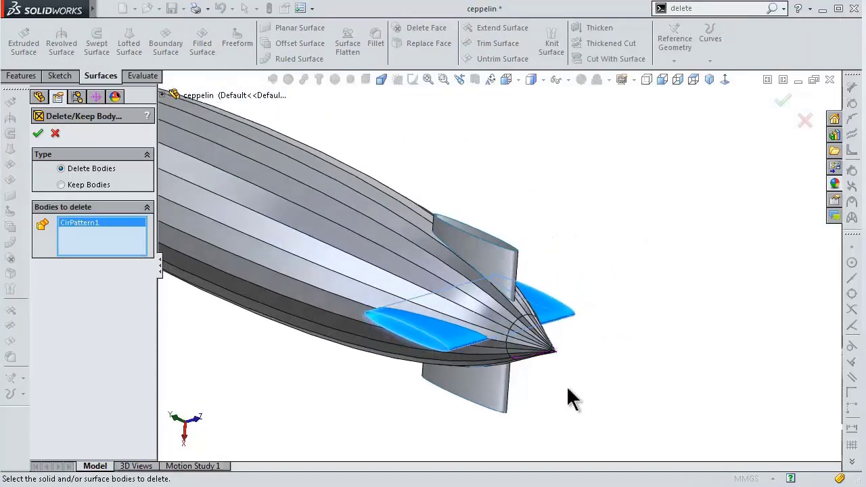
pyautogui.rightClick(475, 387)
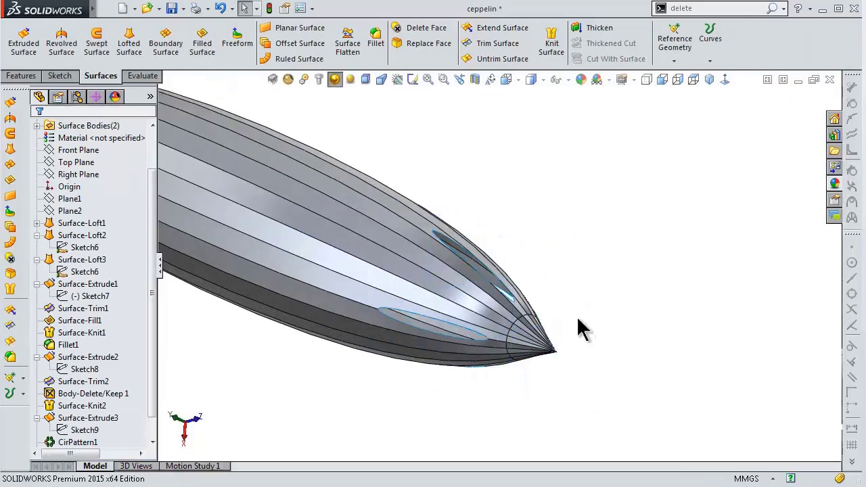
pyautogui.moveTo(580, 330)
pyautogui.mouseDown(button='middle')
pyautogui.moveTo(575, 293)
pyautogui.moveTo(611, 236)
pyautogui.moveTo(618, 183)
pyautogui.moveTo(601, 88)
pyautogui.moveTo(621, 242)
pyautogui.mouseUp(button='middle')
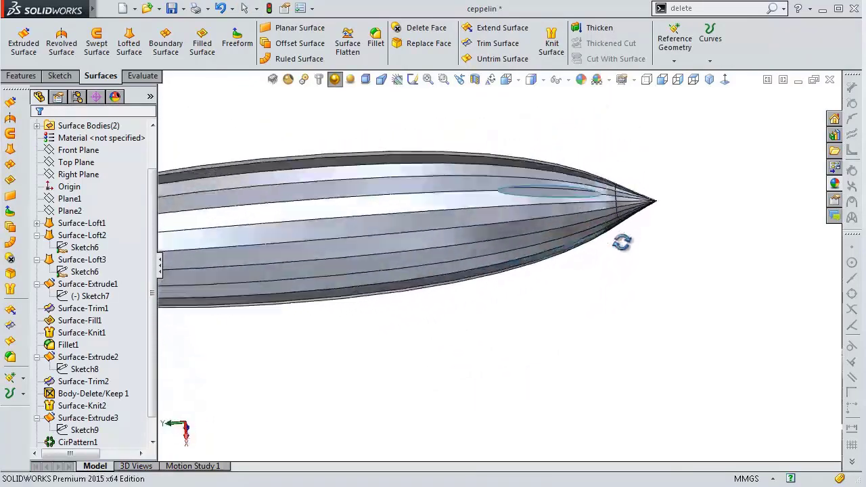
# Step: Show Plane2 as a shaded plane across the pointed end of the hull
pyautogui.scroll(-2, 622, 242)
pyautogui.scroll(-2, 574, 174)
pyautogui.scroll(-2, 561, 216)
pyautogui.scroll(-2, 550, 257)
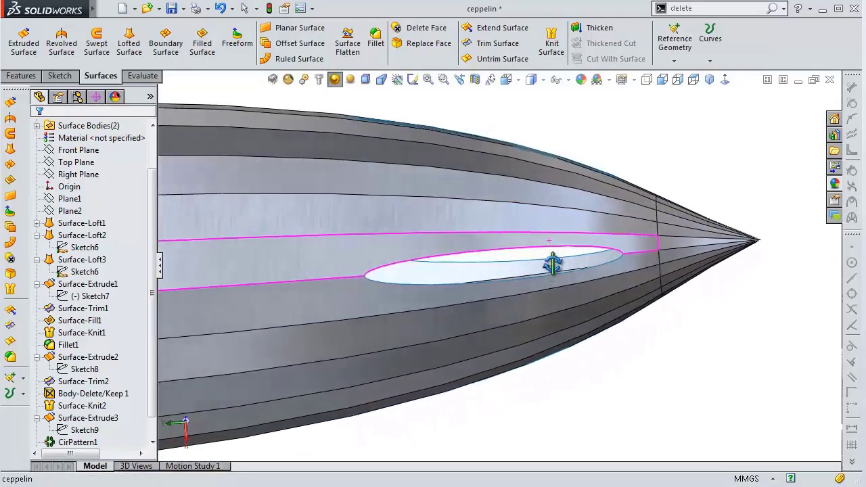
pyautogui.moveTo(552, 264)
pyautogui.mouseDown(button='middle')
pyautogui.moveTo(557, 238)
pyautogui.moveTo(550, 270)
pyautogui.moveTo(558, 286)
pyautogui.mouseUp(button='middle')
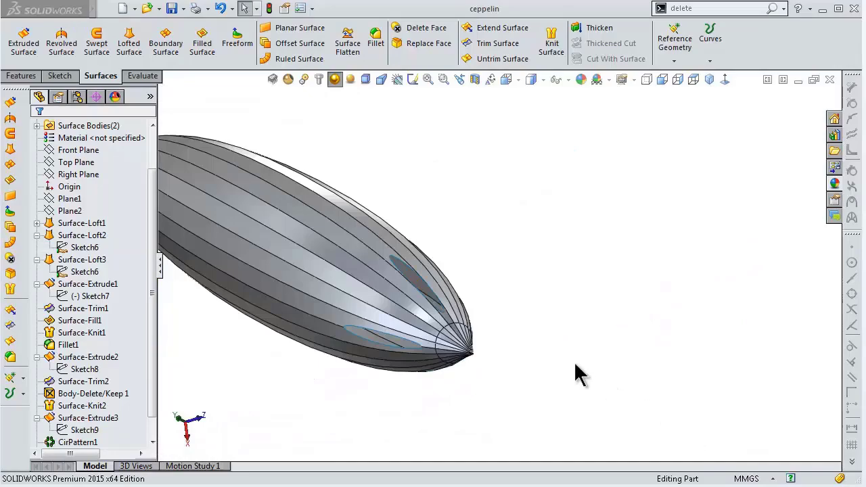
pyautogui.moveTo(575, 373)
pyautogui.mouseDown(button='middle')
pyautogui.moveTo(531, 379)
pyautogui.moveTo(563, 368)
pyautogui.moveTo(547, 385)
pyautogui.moveTo(614, 287)
pyautogui.moveTo(622, 194)
pyautogui.moveTo(583, 219)
pyautogui.moveTo(591, 236)
pyautogui.mouseUp(button='middle')
pyautogui.click(68, 210)
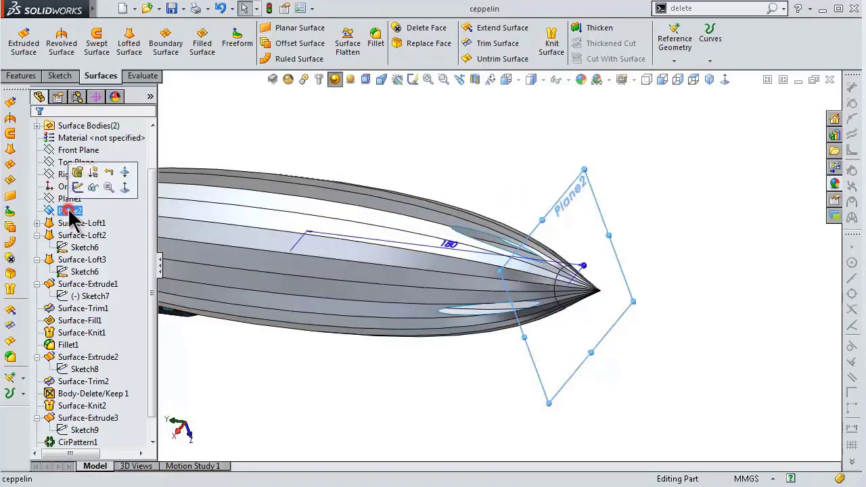
pyautogui.moveTo(561, 305)
pyautogui.mouseDown(button='middle')
pyautogui.moveTo(543, 340)
pyautogui.moveTo(570, 359)
pyautogui.moveTo(580, 286)
pyautogui.moveTo(578, 304)
pyautogui.mouseUp(button='middle')
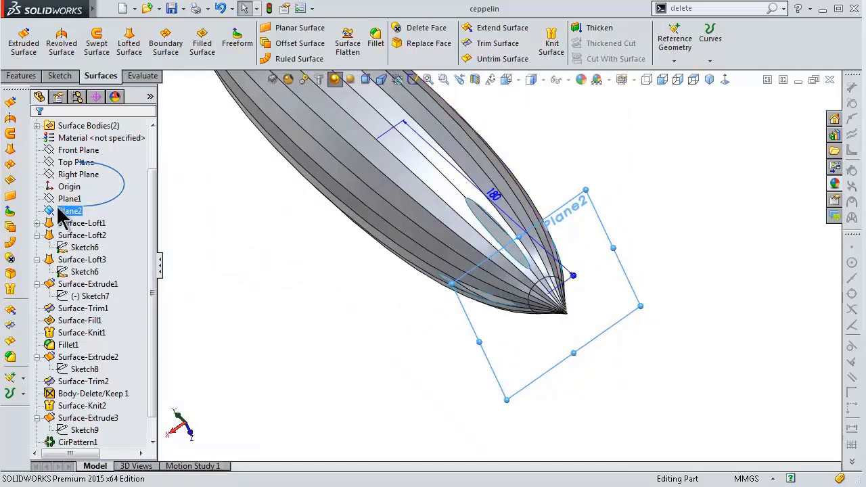
pyautogui.click(87, 177)
# Step: Deselect Plane2 and fit the whole zeppelin into a side view
pyautogui.click(310, 305)
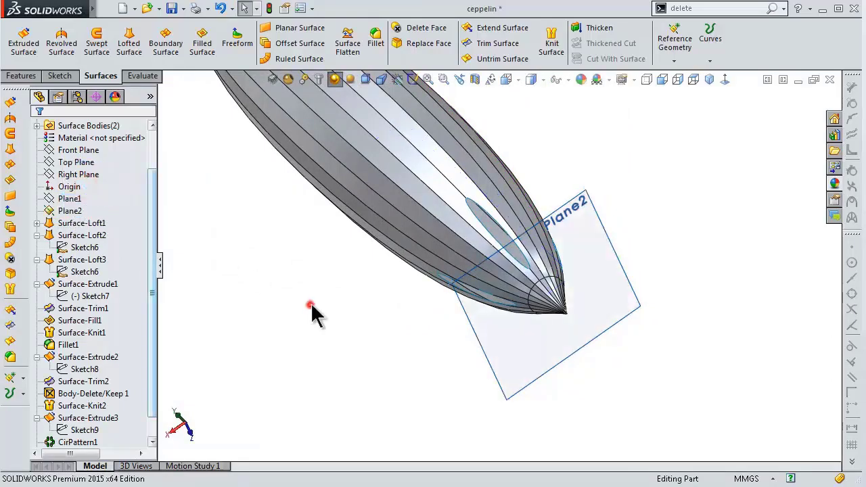
pyautogui.press('f')
pyautogui.moveTo(408, 275)
pyautogui.mouseDown(button='middle')
pyautogui.moveTo(354, 291)
pyautogui.moveTo(498, 146)
pyautogui.moveTo(468, 134)
pyautogui.mouseUp(button='middle')
pyautogui.scroll(-3, 574, 234)
pyautogui.scroll(-3, 529, 199)
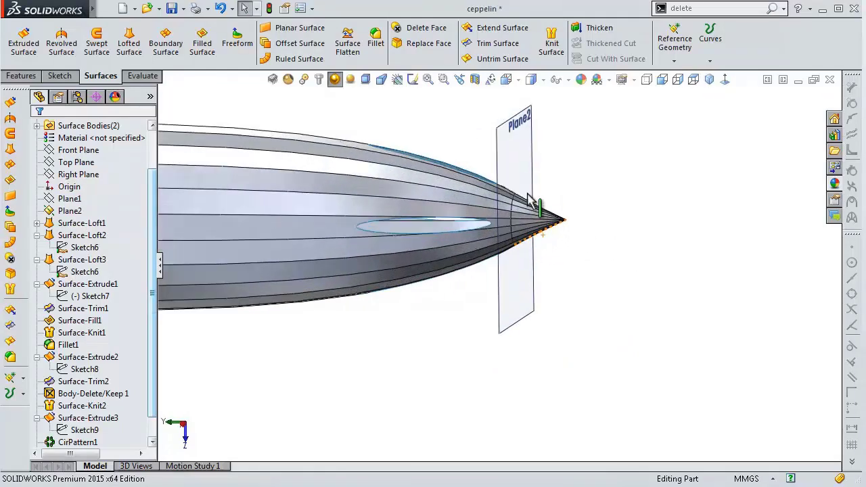
# Step: Start a new sketch on Plane2 and view it normal to the plane
pyautogui.click(525, 385)
pyautogui.click(572, 326)
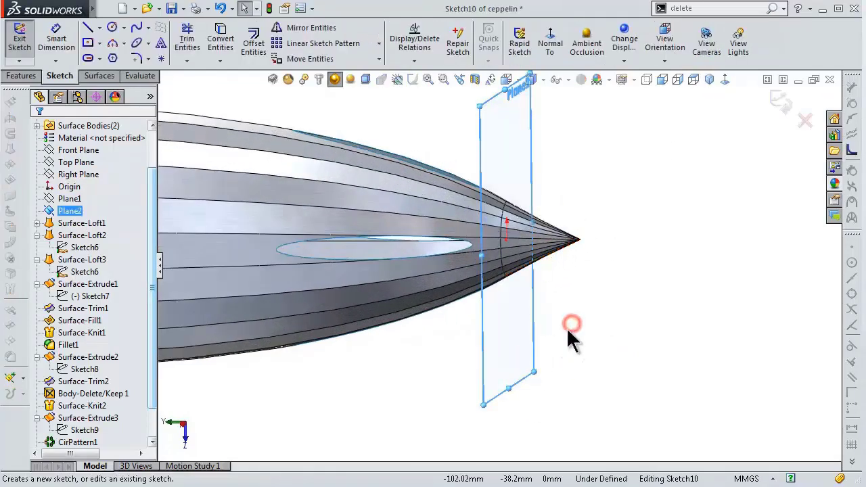
pyautogui.click(713, 82)
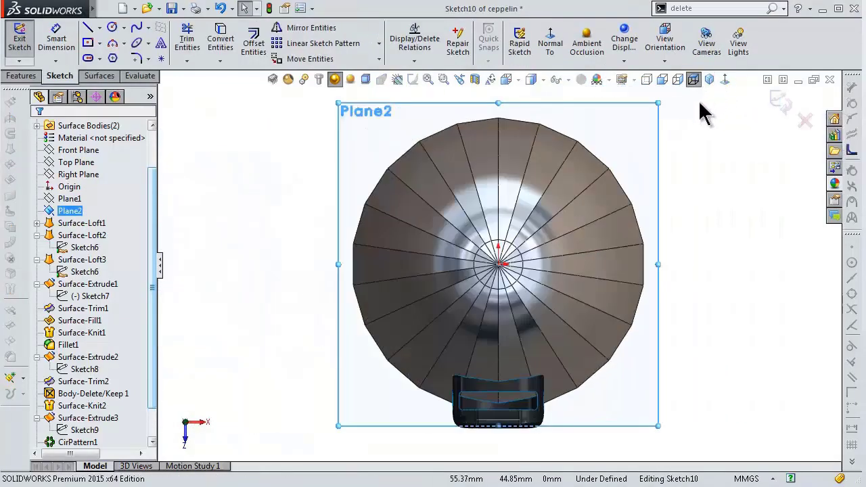
pyautogui.press('z')
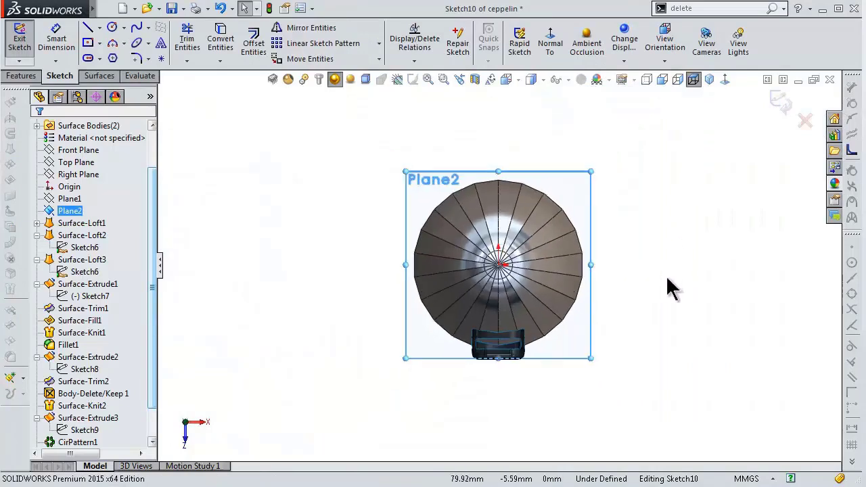
# Step: Switch the display style to Wireframe to reveal the radial lines, circles and ovals
pyautogui.click(532, 77)
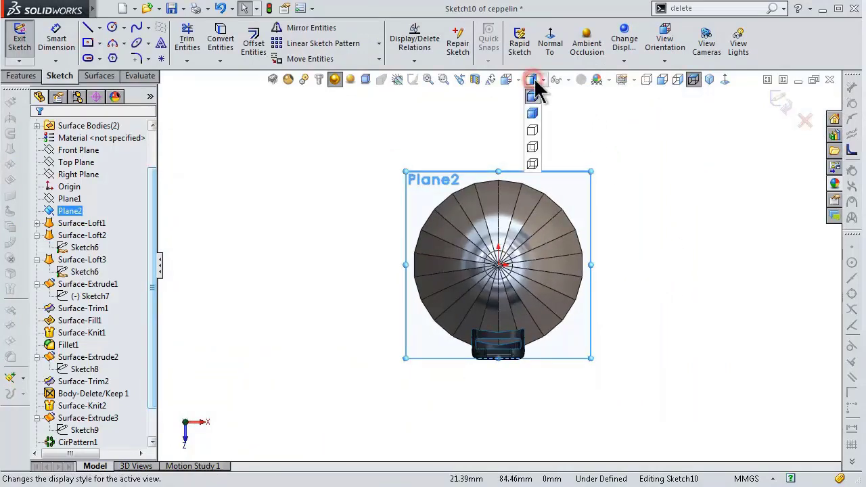
pyautogui.click(532, 159)
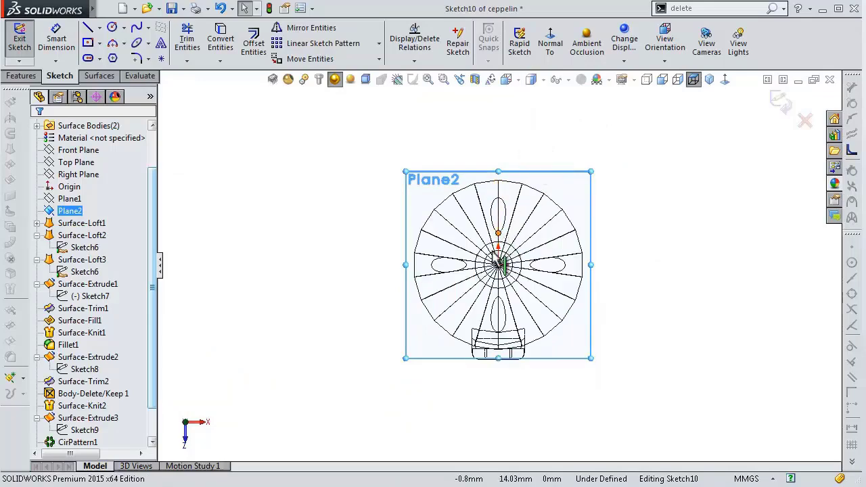
pyautogui.scroll(-4, 494, 291)
pyautogui.scroll(-2, 477, 217)
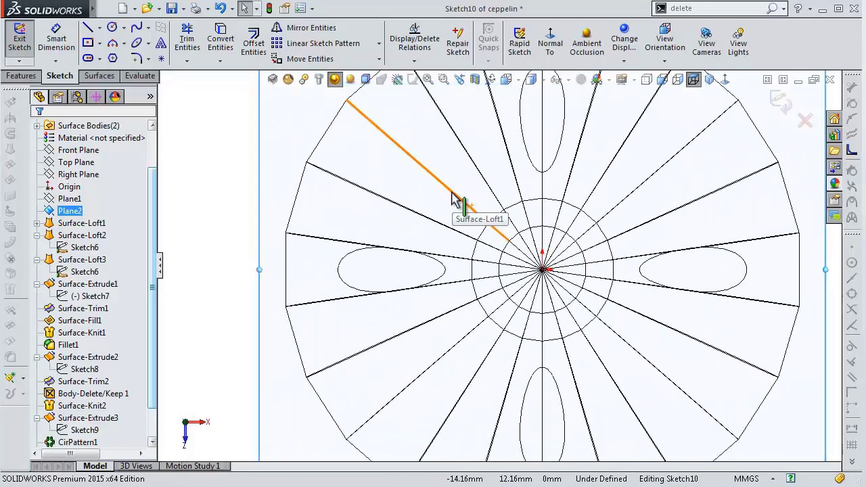
pyautogui.scroll(-1, 448, 210)
pyautogui.scroll(-2, 595, 267)
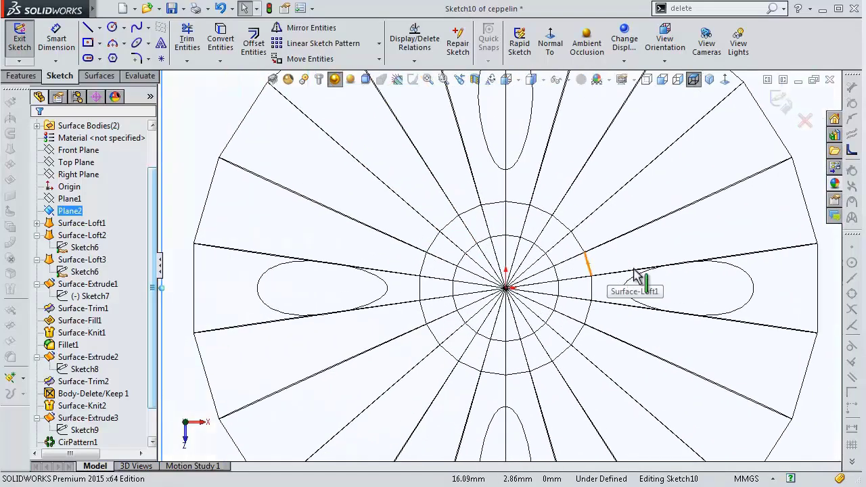
pyautogui.scroll(2, 636, 277)
pyautogui.scroll(1, 639, 291)
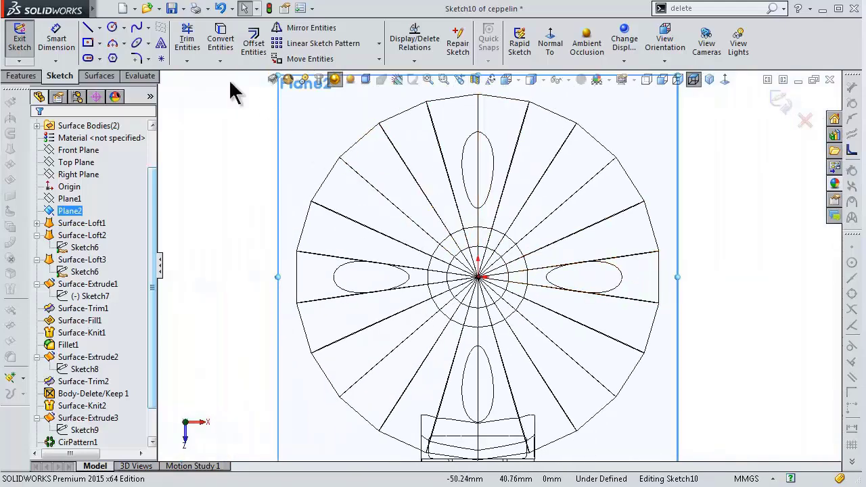
# Step: Draw a horizontal centerline from the origin out past the hull edge, about 45 long
pyautogui.click(100, 29)
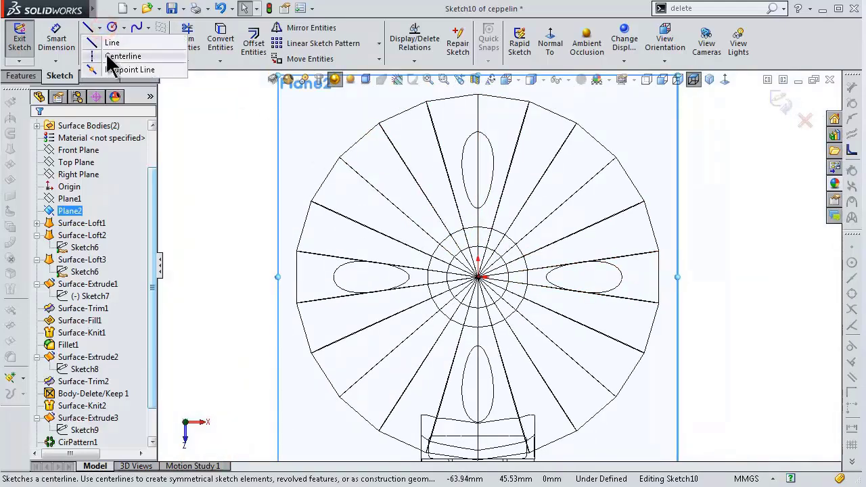
pyautogui.click(108, 57)
pyautogui.scroll(-2, 531, 280)
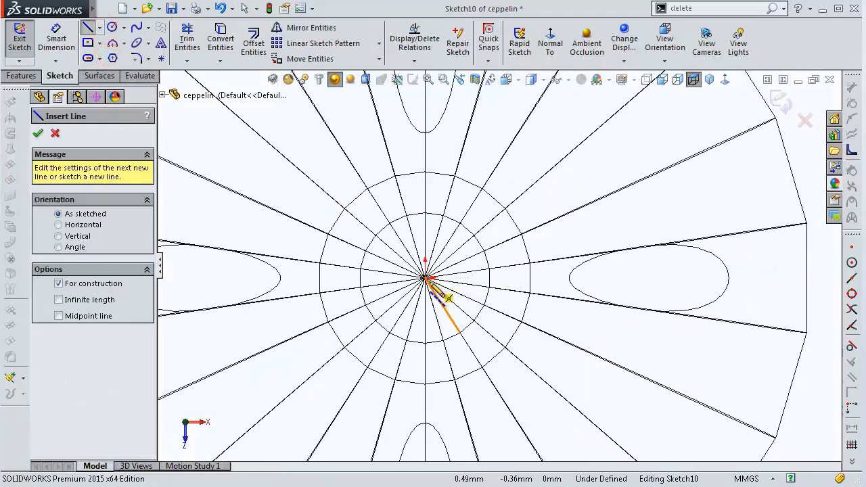
pyautogui.click(426, 278)
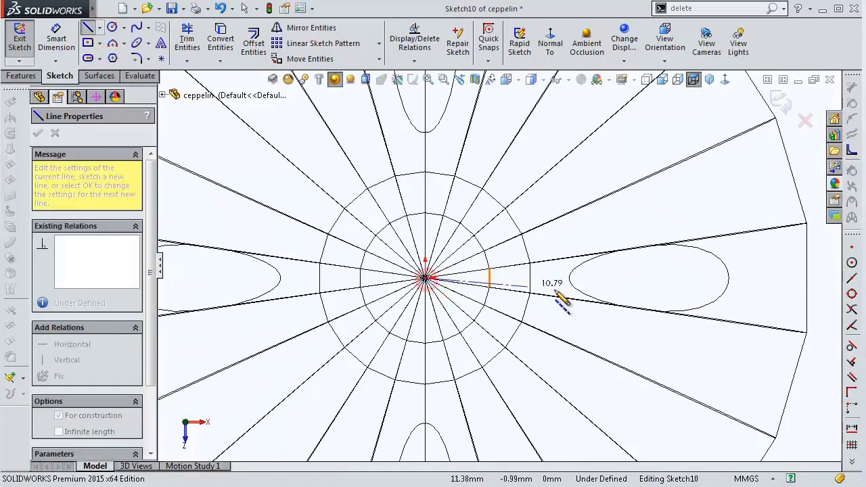
pyautogui.scroll(3, 734, 311)
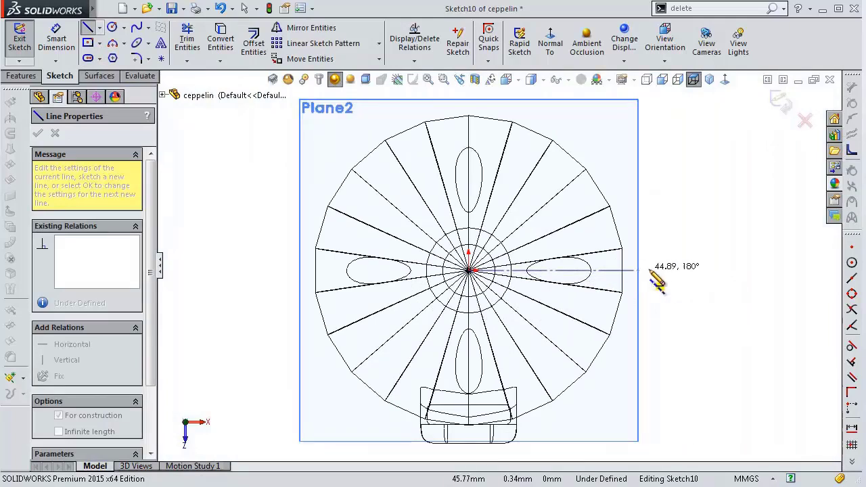
pyautogui.doubleClick(697, 270)
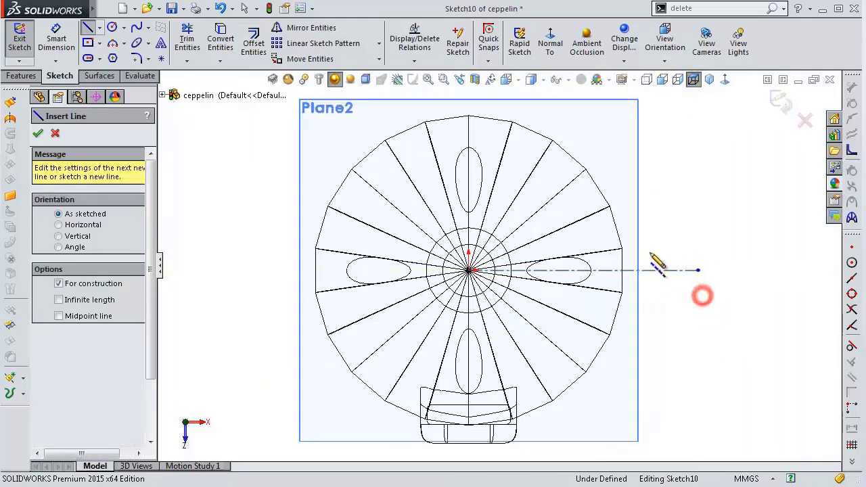
# Step: Sketch a straight slot along the centerline, about 41.37 long and 3.34 wide, crossing the hull edge
pyautogui.click(100, 58)
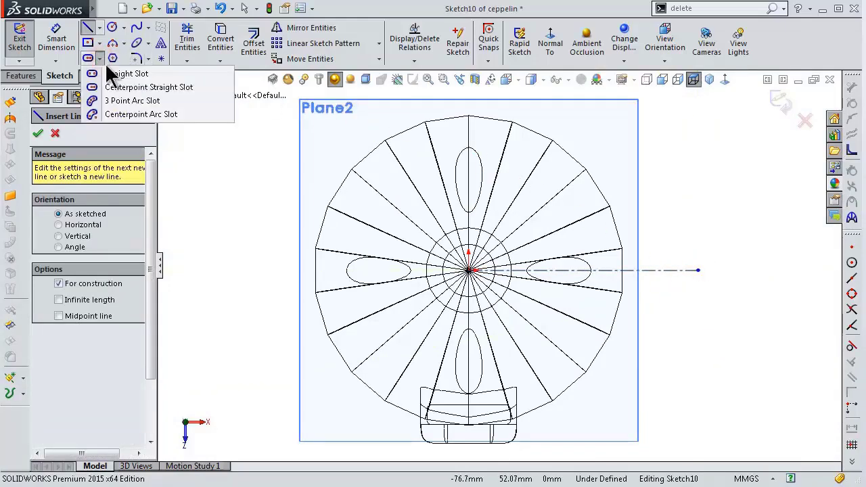
pyautogui.click(116, 73)
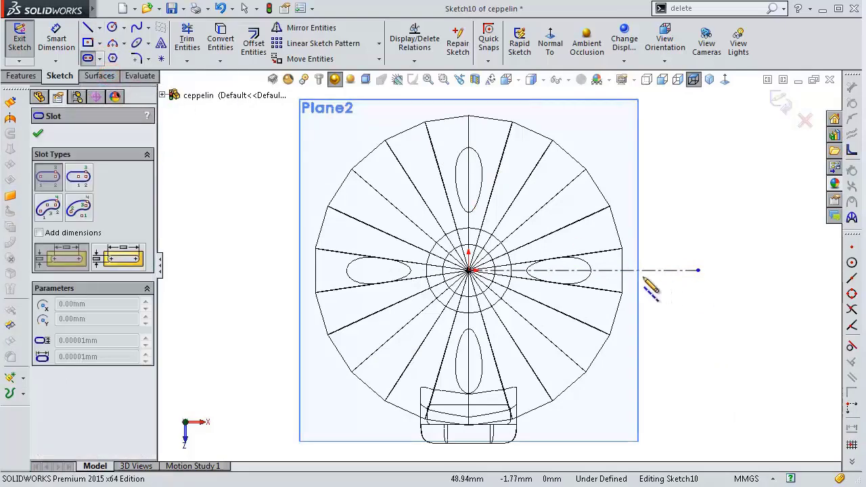
pyautogui.scroll(-5, 649, 287)
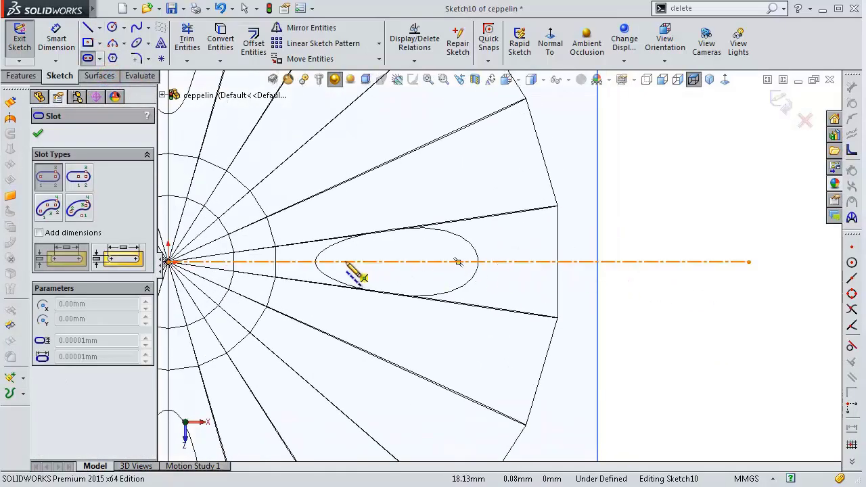
pyautogui.click(345, 262)
pyautogui.click(748, 262)
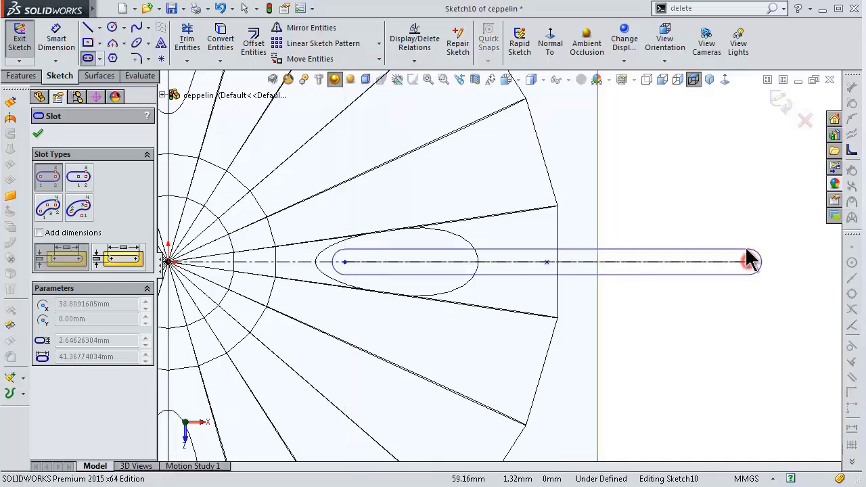
pyautogui.click(747, 245)
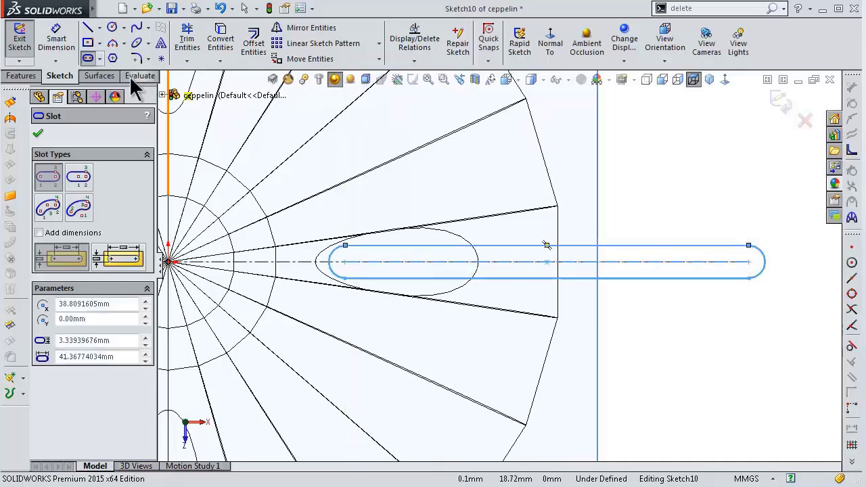
pyautogui.click(57, 42)
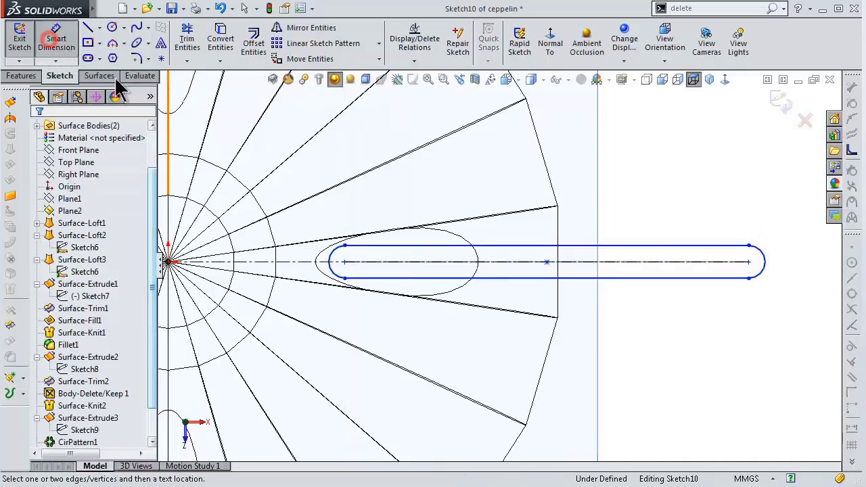
# Step: Dimension the slot's centre-to-centre length to 31 mm
pyautogui.click(666, 262)
pyautogui.press('z')
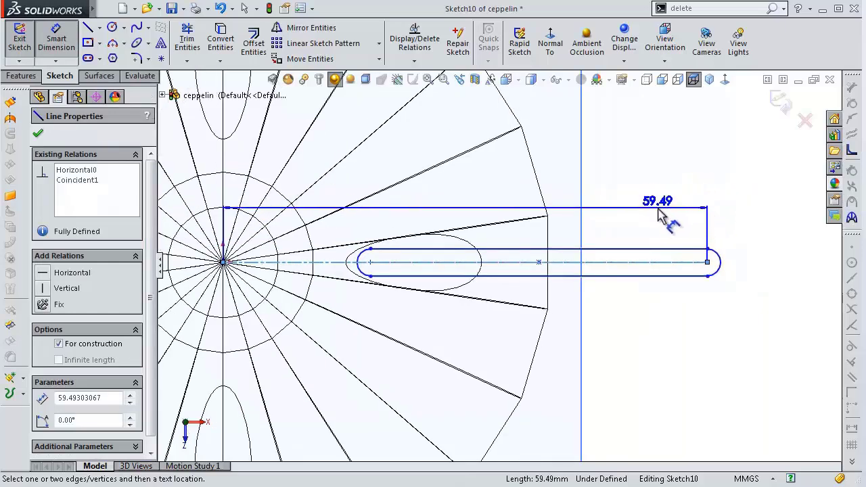
pyautogui.press('Escape')
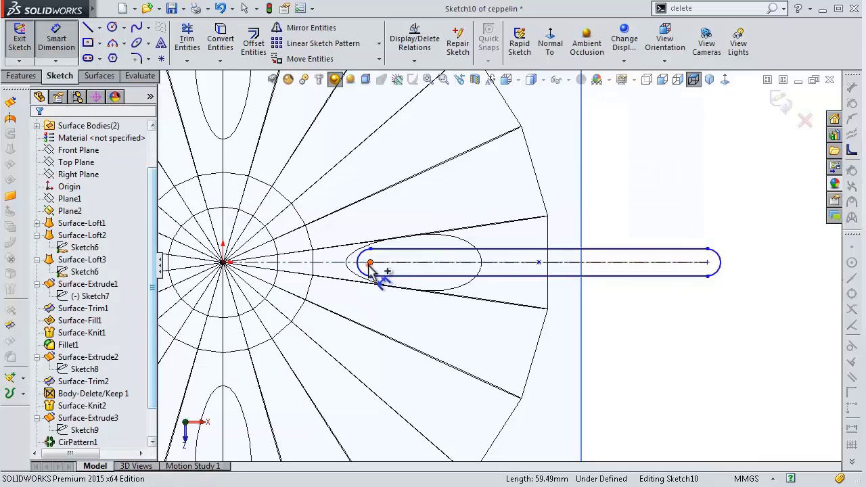
pyautogui.click(369, 265)
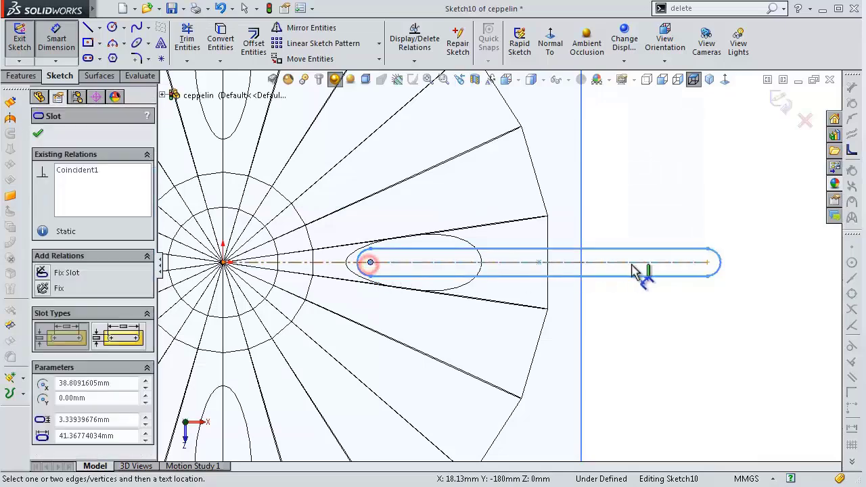
pyautogui.click(707, 263)
pyautogui.click(758, 216)
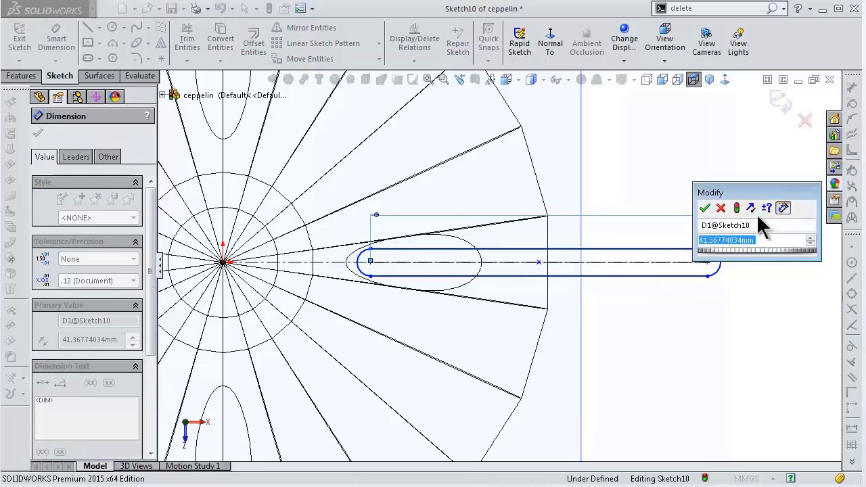
pyautogui.write('31')
pyautogui.press('Return')
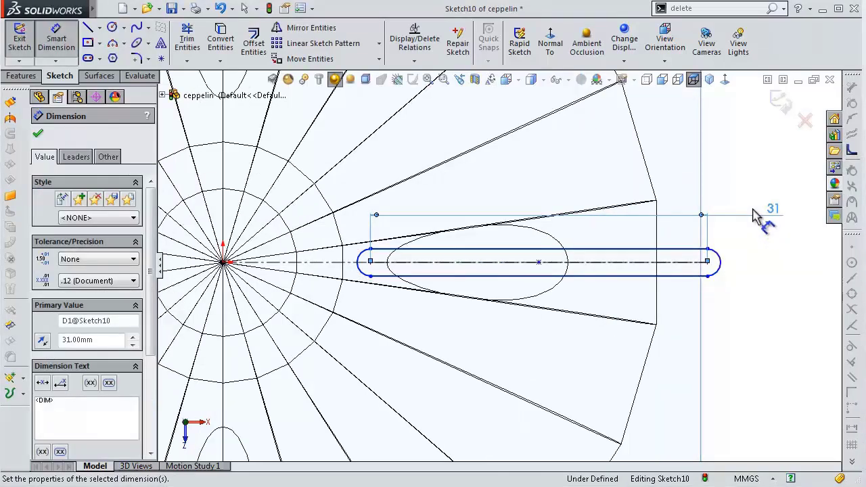
# Step: Dimension the slot width to 1.50 mm
pyautogui.click(686, 249)
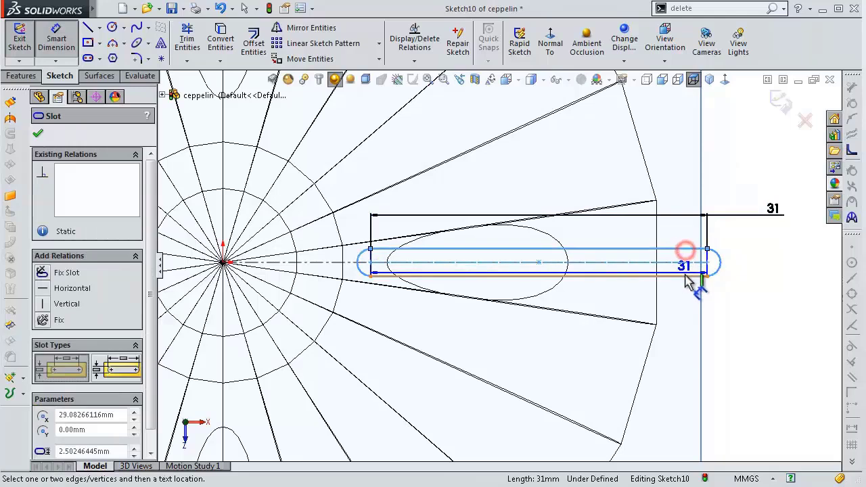
pyautogui.click(690, 276)
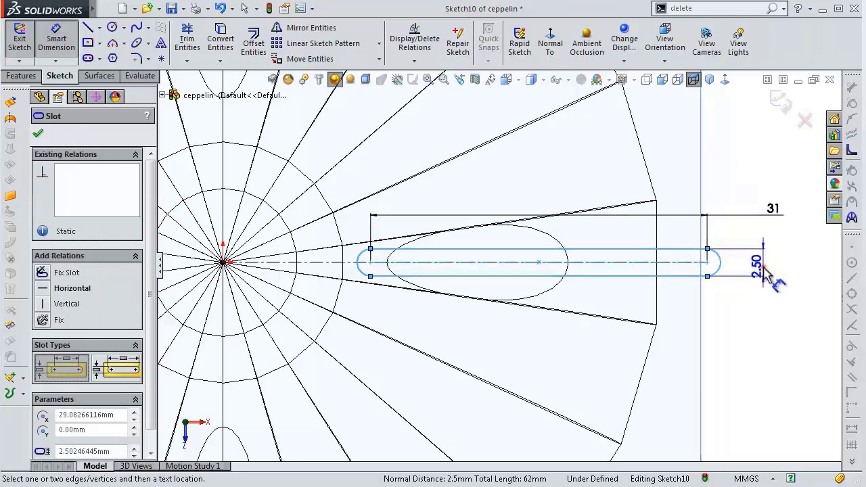
pyautogui.click(762, 267)
pyautogui.write('1,5')
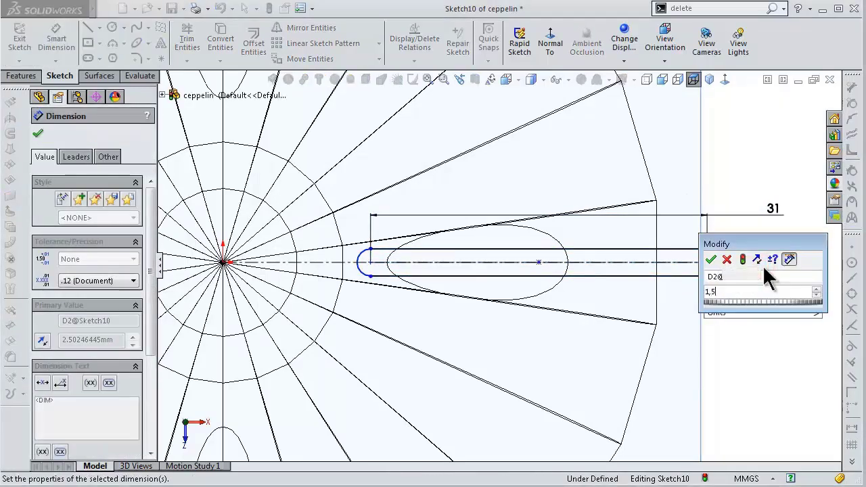
pyautogui.press('Return')
pyautogui.scroll(-2, 378, 270)
pyautogui.scroll(-2, 373, 244)
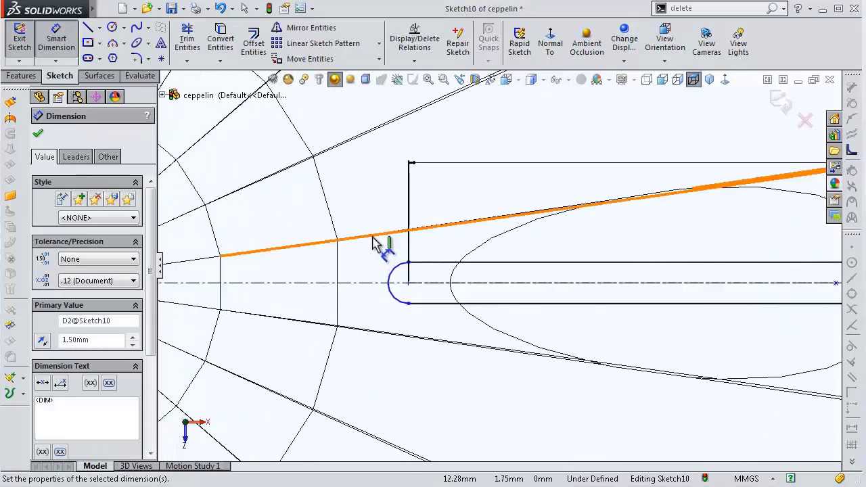
# Step: Slide the slot along the centerline so its left end sits inside the oval
pyautogui.scroll(2, 500, 291)
pyautogui.click(501, 293)
pyautogui.moveTo(501, 291); pyautogui.dragTo(508, 293)
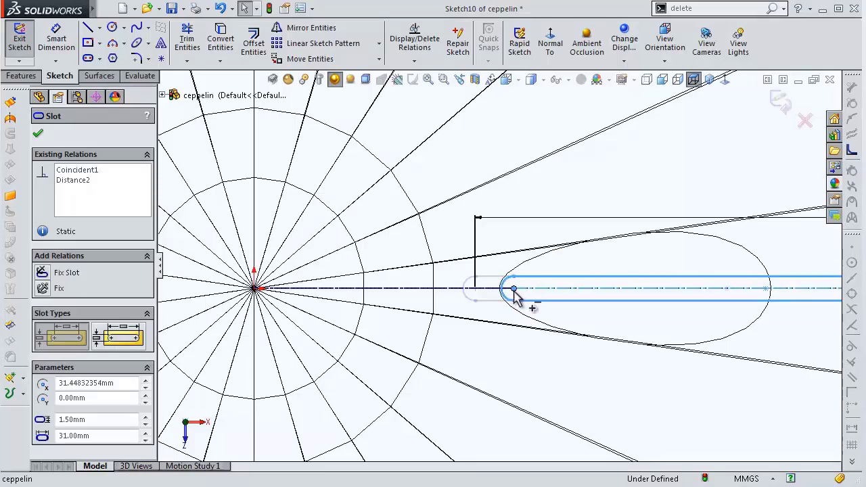
pyautogui.moveTo(514, 292); pyautogui.dragTo(513, 290)
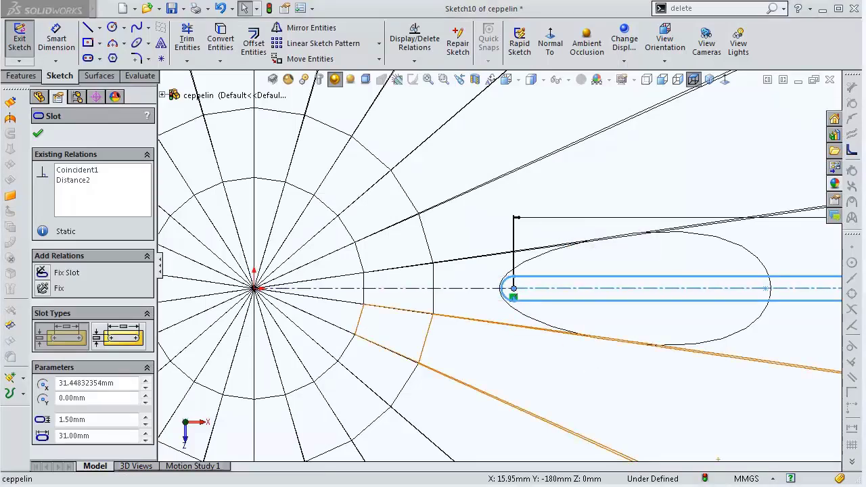
# Step: Dimension the slot's left centre 16 mm from the origin, fully defining Sketch10
pyautogui.click(57, 40)
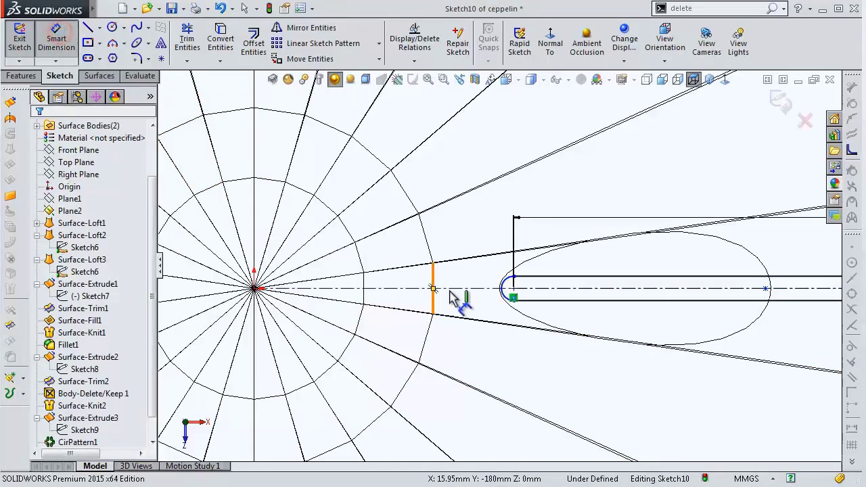
pyautogui.click(514, 292)
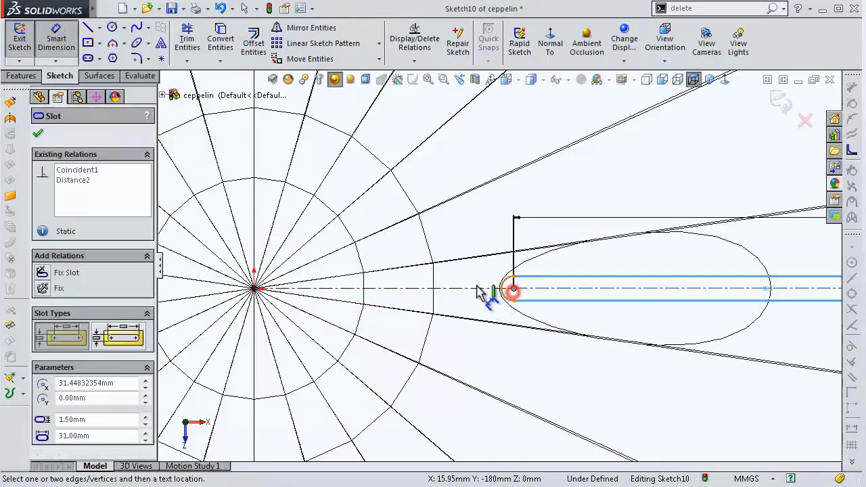
pyautogui.click(255, 290)
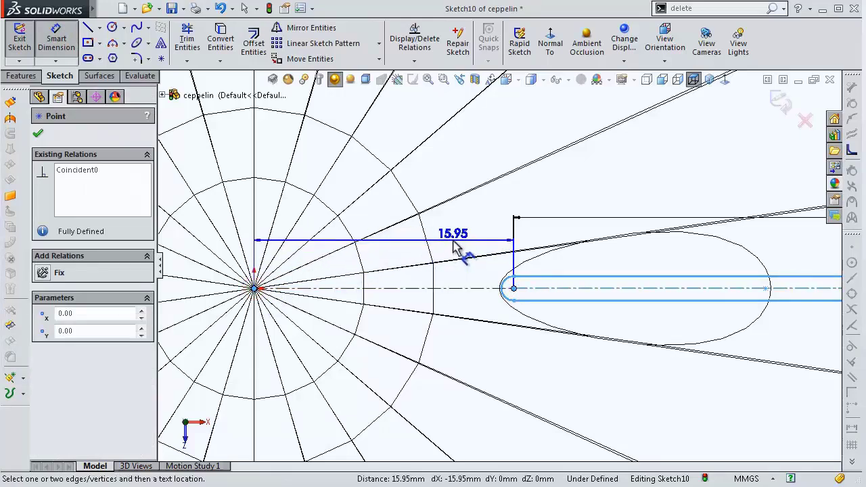
pyautogui.click(453, 242)
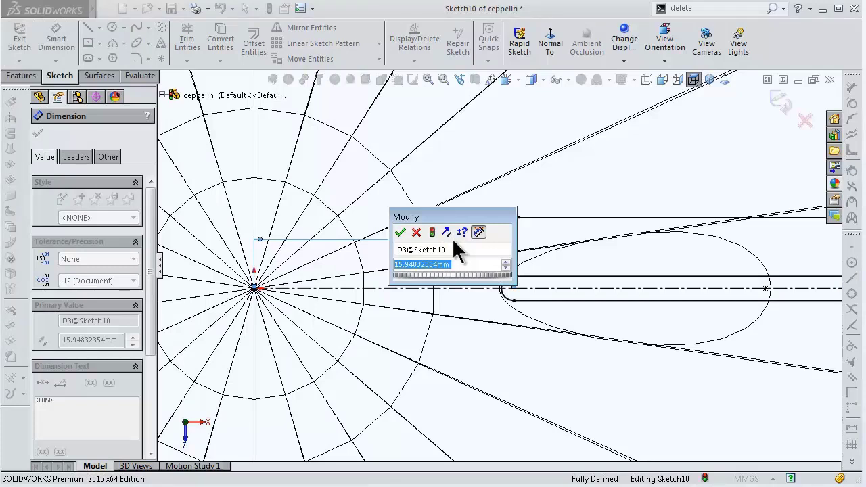
pyautogui.write('16')
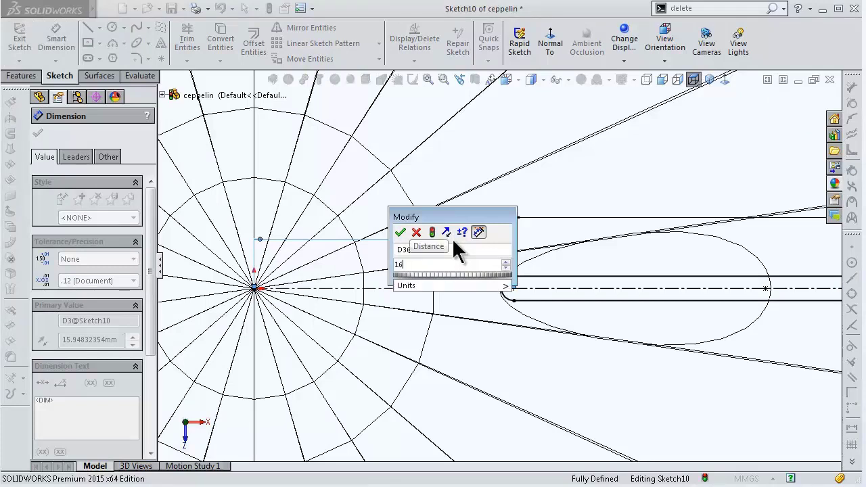
pyautogui.press('Return')
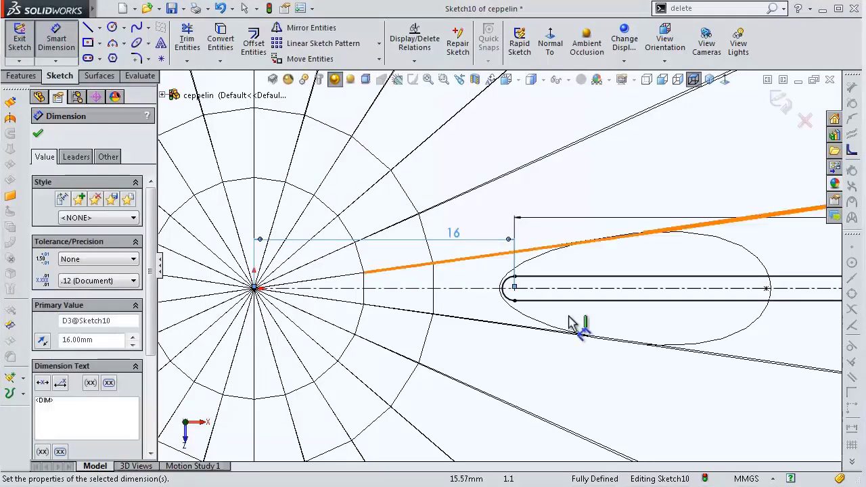
# Step: Close the dimension settings and switch the display style to hide body edges
pyautogui.click(727, 182)
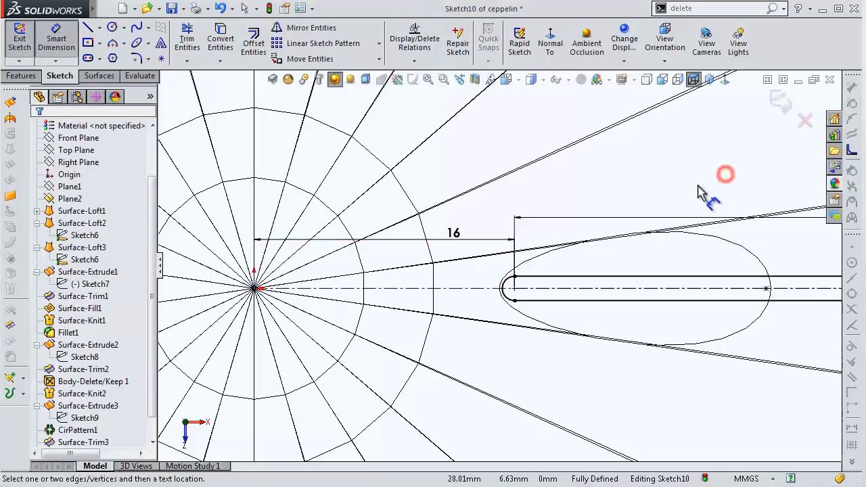
pyautogui.scroll(2, 705, 194)
pyautogui.scroll(2, 508, 212)
pyautogui.scroll(2, 402, 199)
pyautogui.scroll(2, 402, 199)
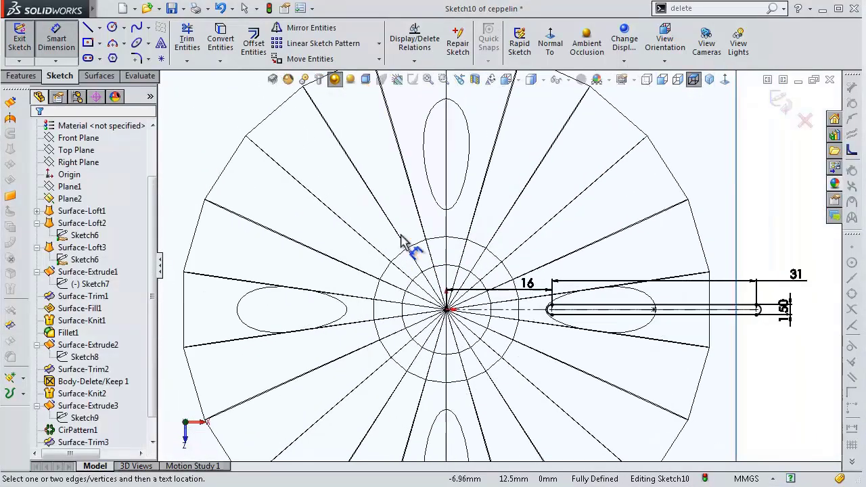
pyautogui.click(540, 83)
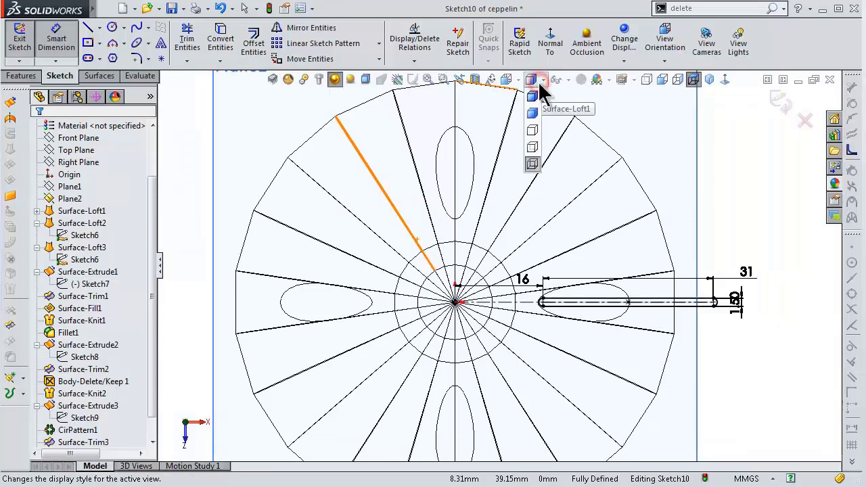
pyautogui.click(529, 129)
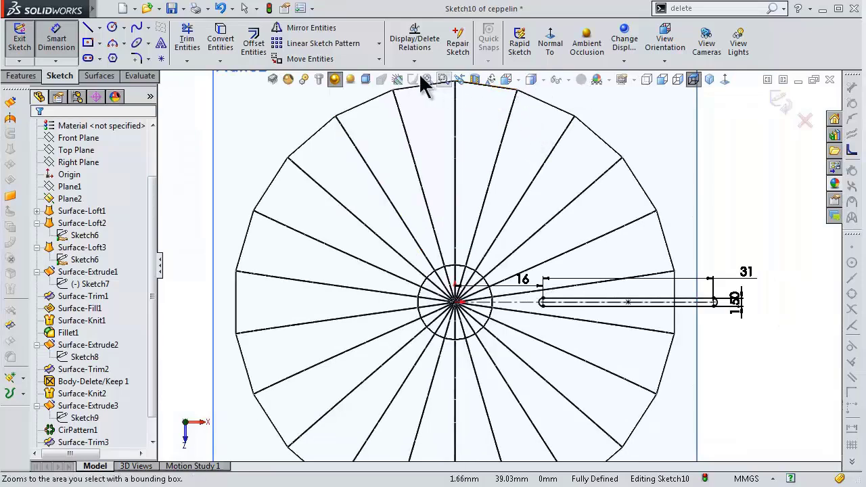
# Step: Start a Circular Sketch Pattern with the origin as its centre point
pyautogui.click(378, 43)
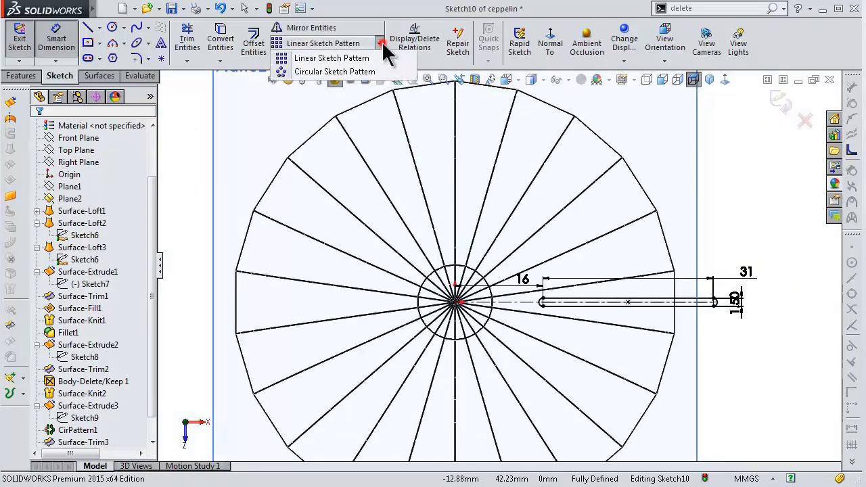
pyautogui.click(366, 73)
pyautogui.scroll(-1, 497, 318)
pyautogui.scroll(-1, 497, 318)
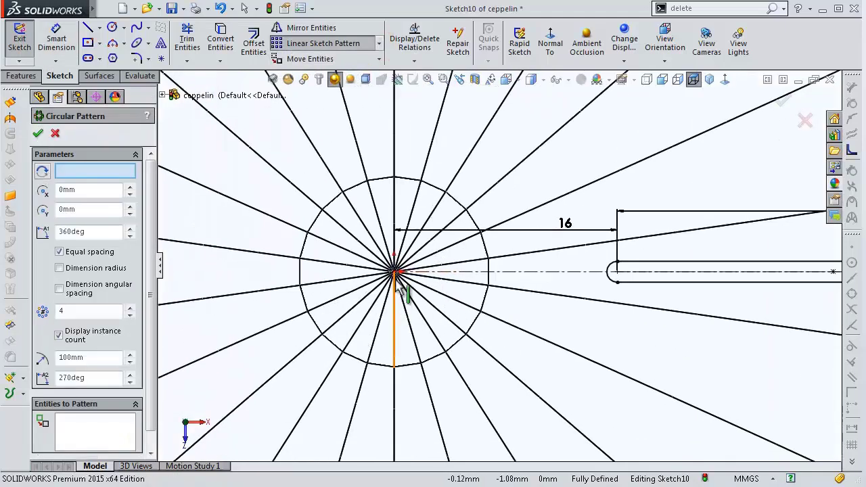
pyautogui.scroll(-2, 399, 290)
pyautogui.scroll(-1, 449, 236)
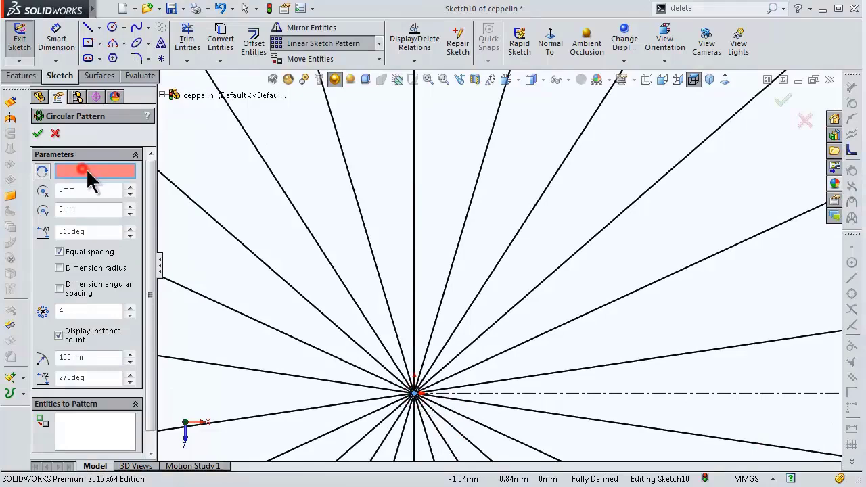
pyautogui.click(414, 393)
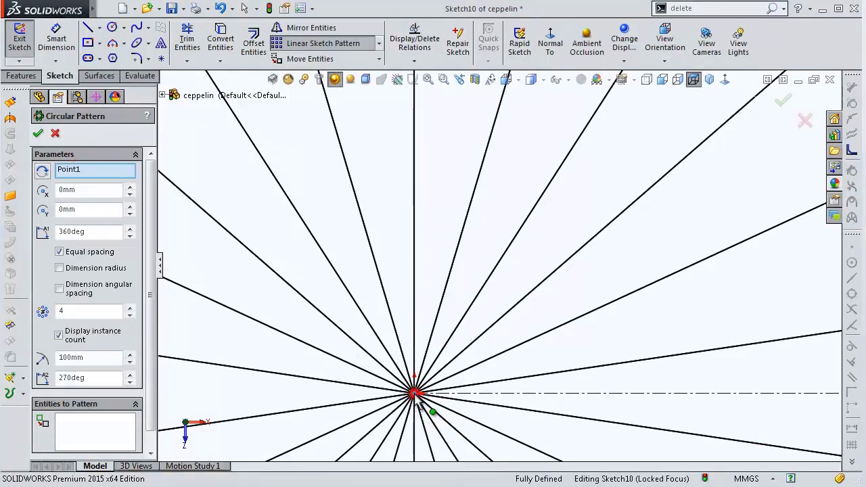
pyautogui.click(115, 426)
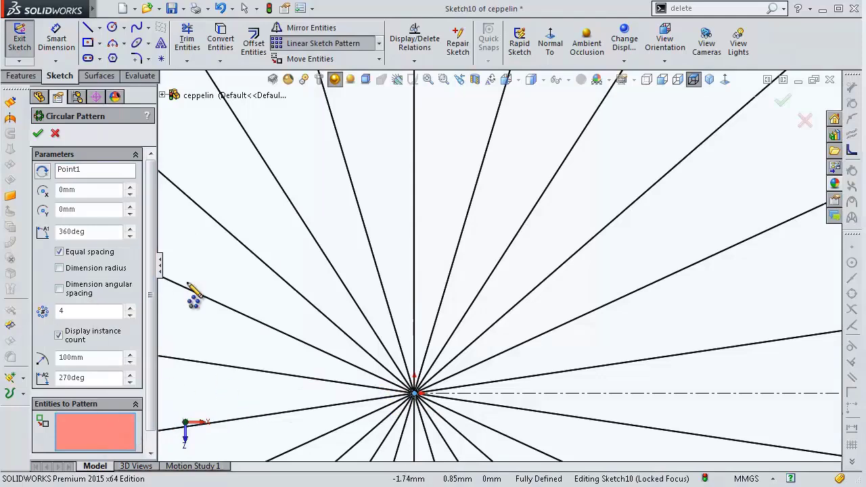
# Step: Add Slot1 to the pattern, set to 4 equally spaced instances over 360°
pyautogui.scroll(2, 570, 332)
pyautogui.scroll(2, 611, 338)
pyautogui.scroll(2, 704, 294)
pyautogui.scroll(2, 713, 297)
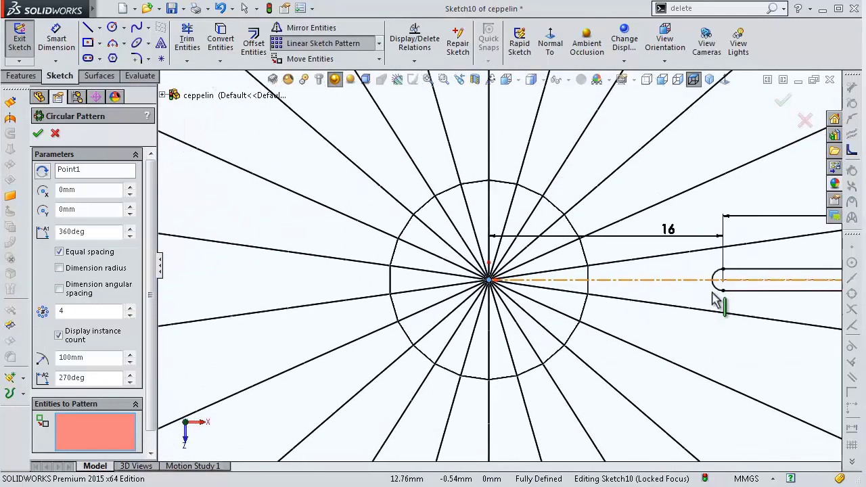
pyautogui.click(714, 290)
pyautogui.scroll(2, 707, 290)
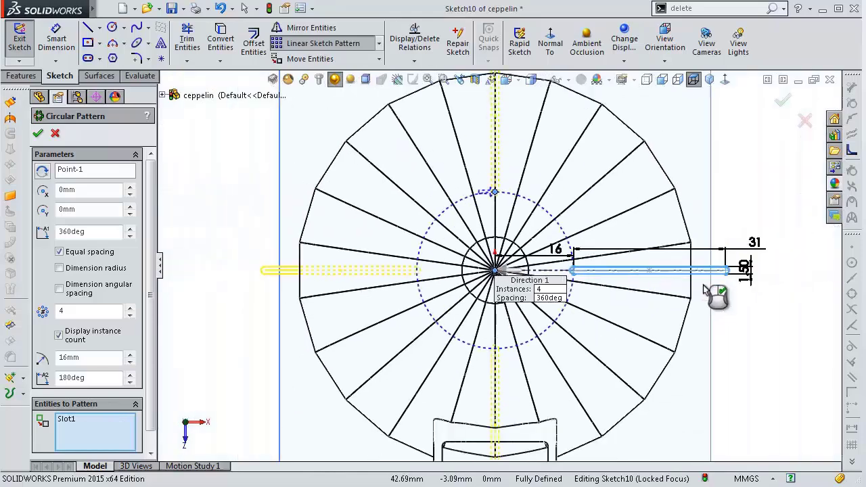
pyautogui.scroll(-2, 253, 260)
pyautogui.scroll(-2, 276, 270)
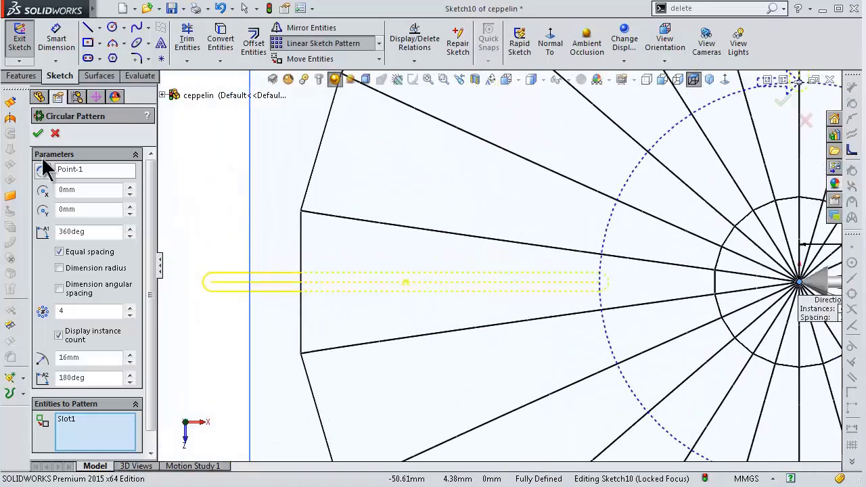
# Step: Confirm the four-slot pattern and dimension the left slot centre 31.50 mm from the origin
pyautogui.click(39, 133)
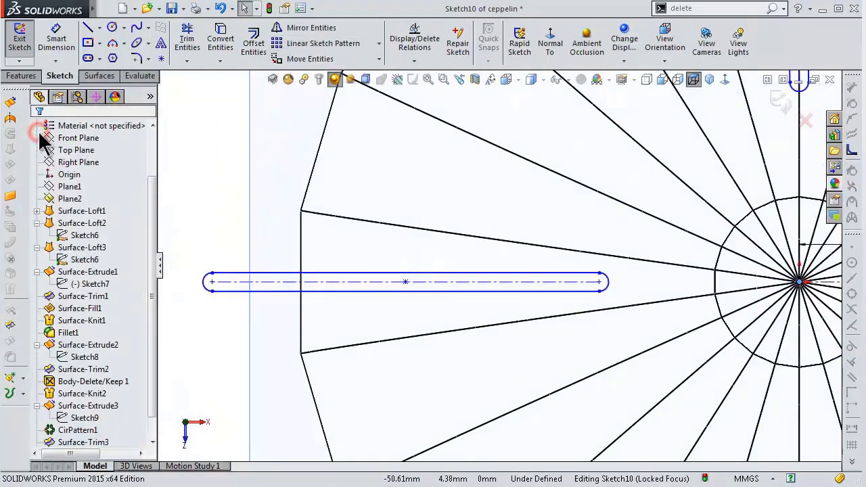
pyautogui.scroll(3, 676, 311)
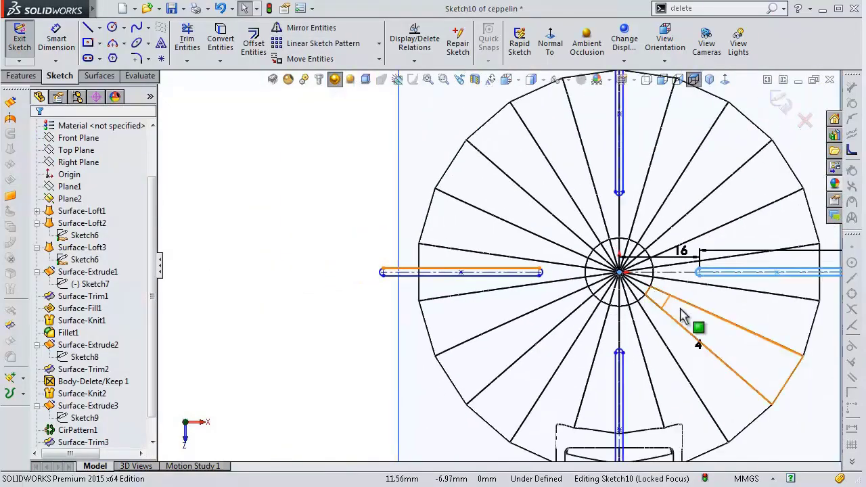
pyautogui.scroll(1, 659, 293)
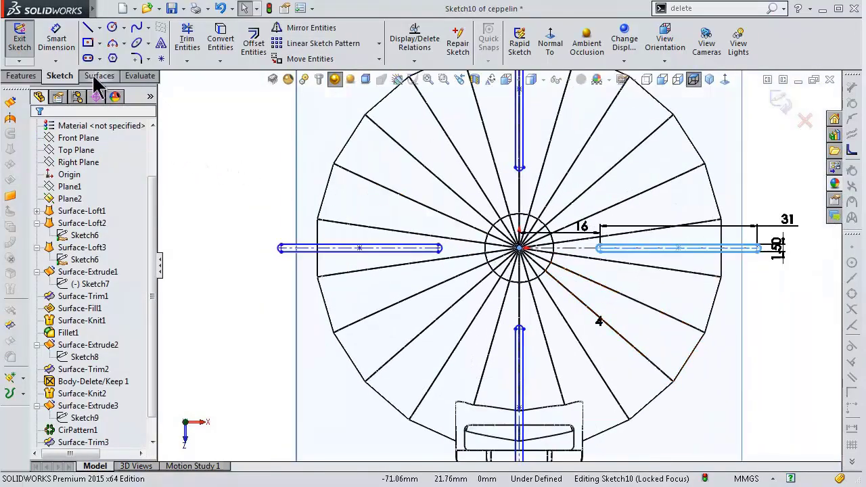
pyautogui.click(56, 37)
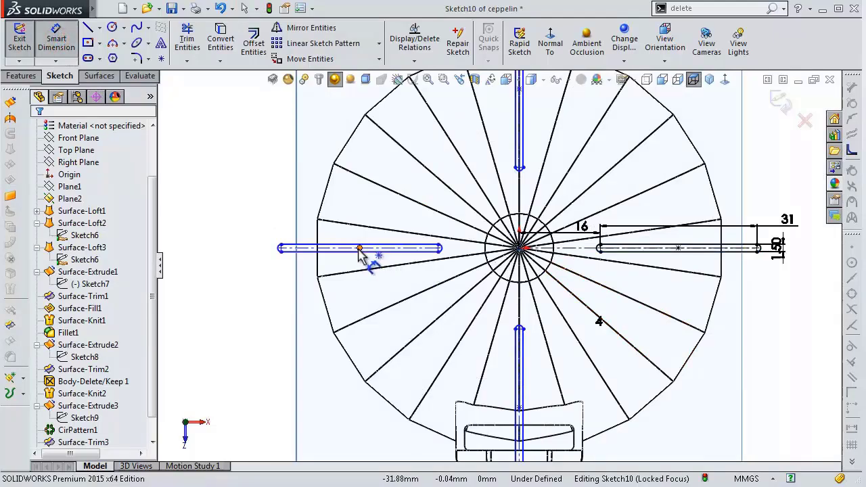
pyautogui.click(359, 248)
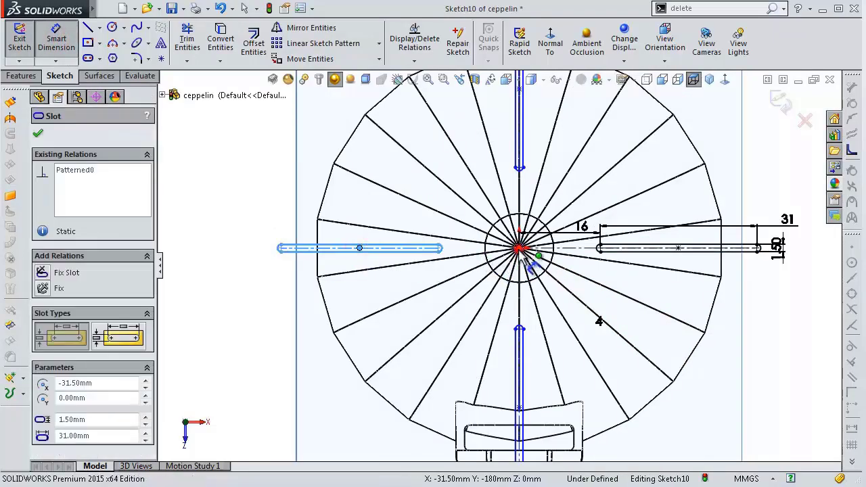
pyautogui.click(519, 249)
pyautogui.click(382, 203)
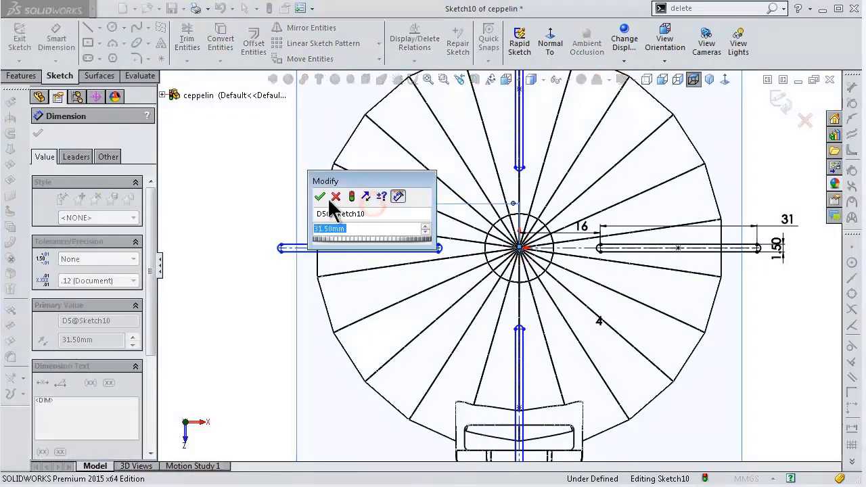
pyautogui.click(319, 196)
pyautogui.scroll(-3, 404, 230)
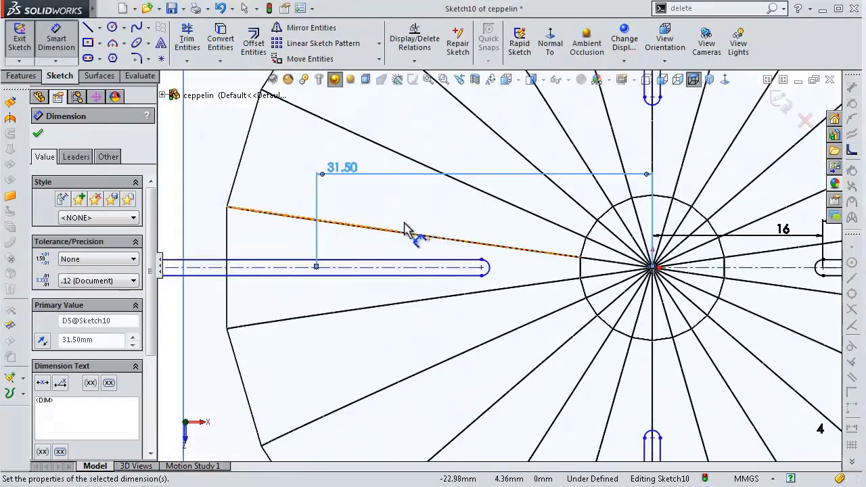
pyautogui.press('Escape')
# Step: Make the left and right slot centerlines Collinear, then zoom to fit the sketch
pyautogui.click(453, 269)
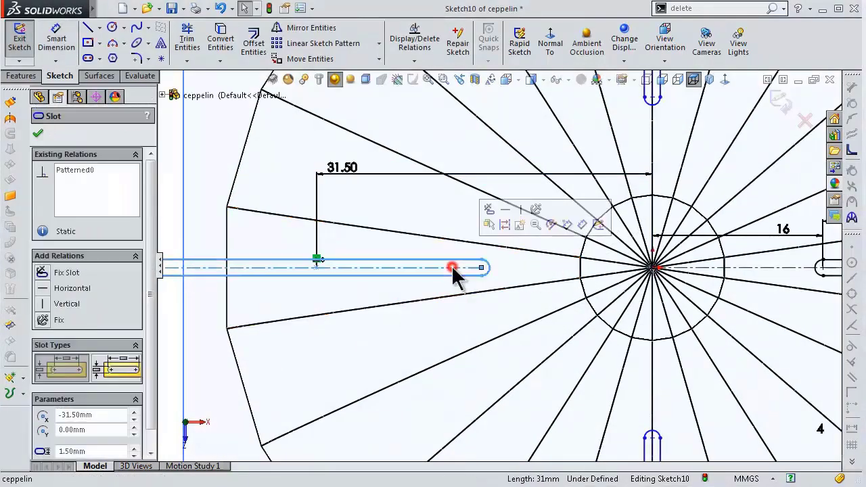
pyautogui.scroll(2, 507, 271)
pyautogui.keyDown('ctrl'); pyautogui.click(695, 270); pyautogui.keyUp('ctrl')
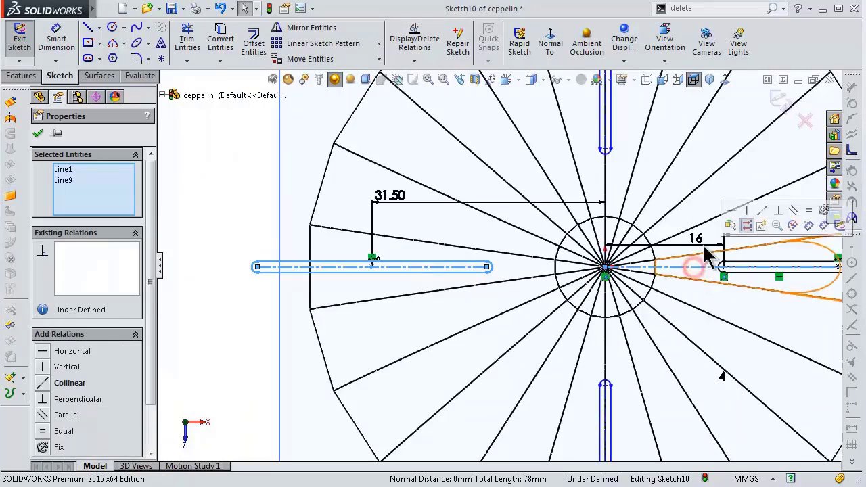
pyautogui.click(756, 210)
pyautogui.click(241, 203)
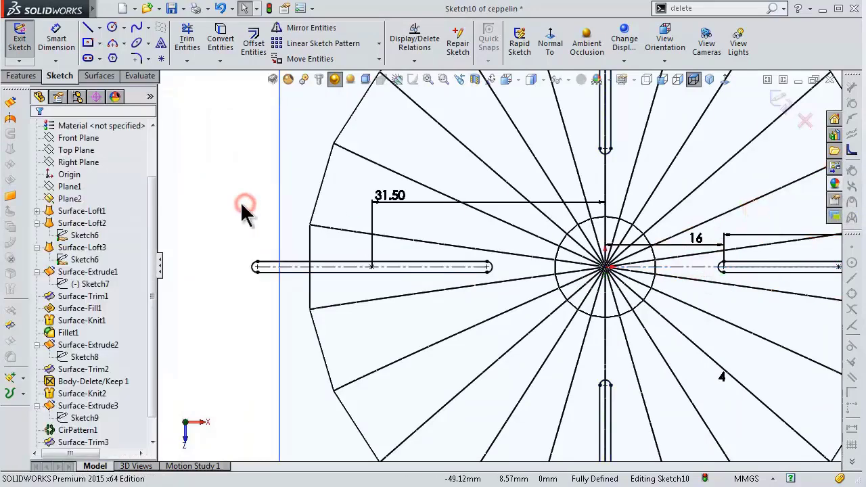
pyautogui.press('z')
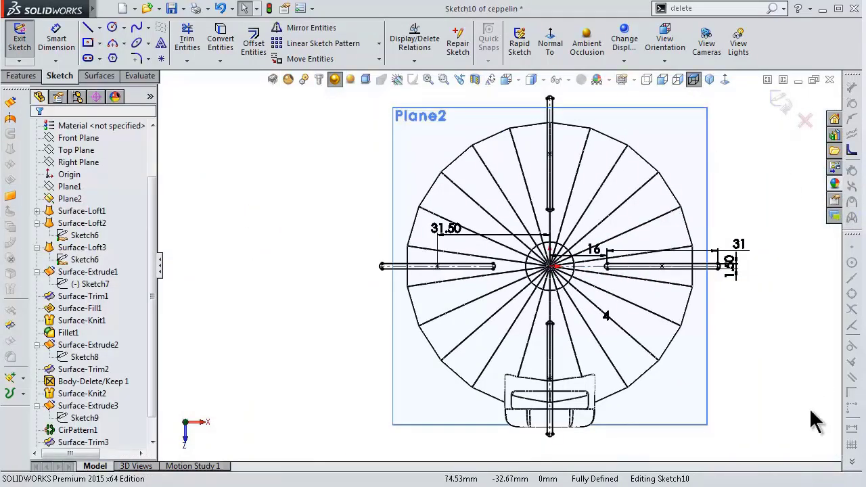
# Step: Exit the slot sketch and show the zeppelin Shaded With Edges, viewed toward the nose and Plane2
pyautogui.click(763, 174)
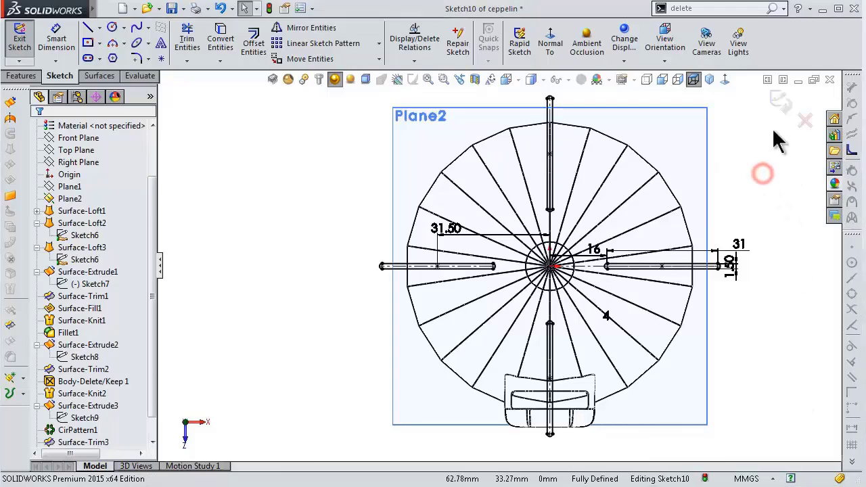
pyautogui.click(777, 107)
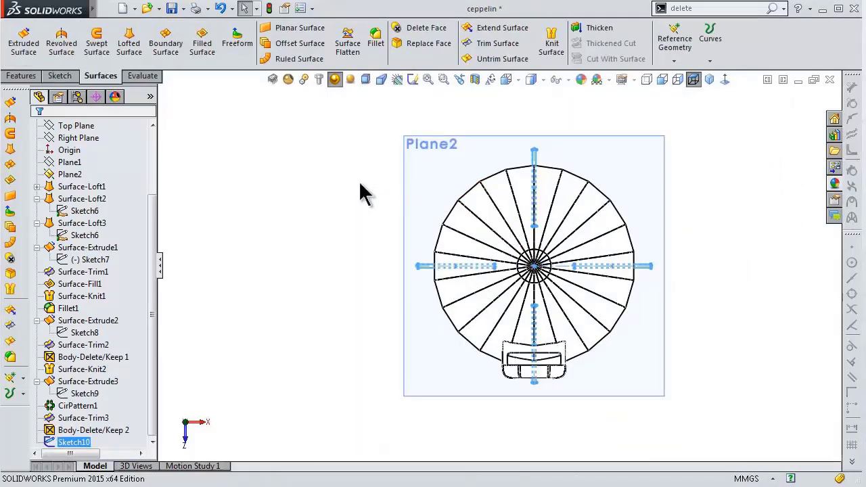
pyautogui.moveTo(359, 184)
pyautogui.mouseDown(button='middle')
pyautogui.moveTo(382, 188)
pyautogui.moveTo(329, 190)
pyautogui.mouseUp(button='middle')
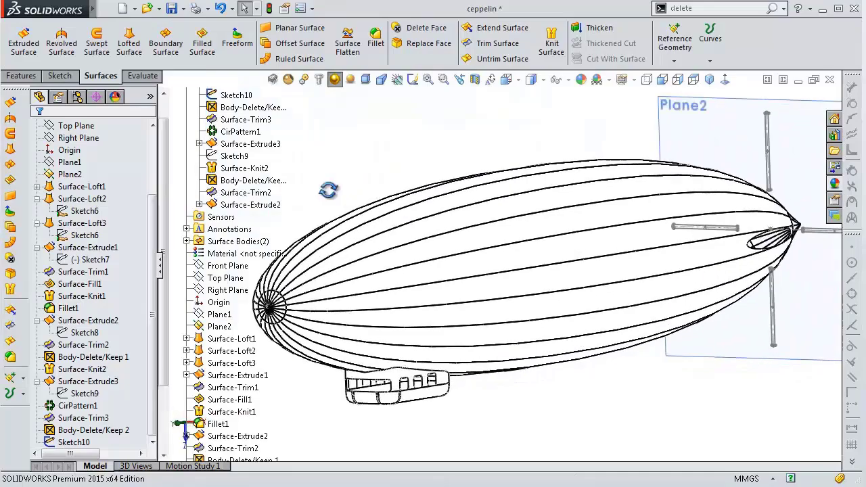
pyautogui.moveTo(604, 248)
pyautogui.mouseDown(button='middle')
pyautogui.moveTo(521, 276)
pyautogui.moveTo(556, 305)
pyautogui.moveTo(520, 228)
pyautogui.moveTo(518, 245)
pyautogui.moveTo(657, 270)
pyautogui.moveTo(583, 155)
pyautogui.mouseUp(button='middle')
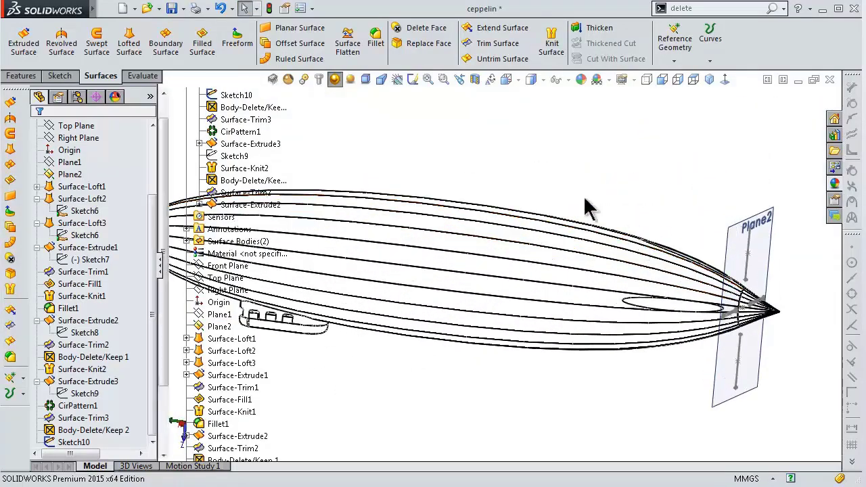
pyautogui.click(542, 80)
pyautogui.click(535, 99)
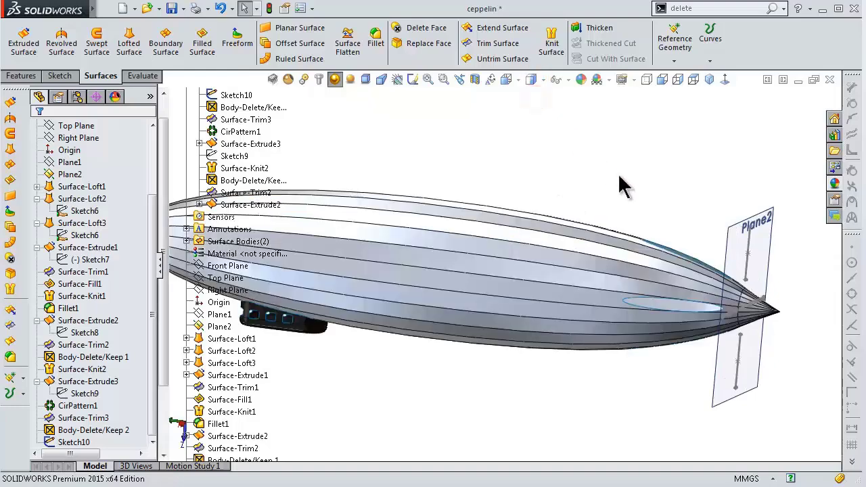
pyautogui.moveTo(623, 196); pyautogui.dragTo(595, 183, button='middle')
pyautogui.scroll(-3, 638, 242)
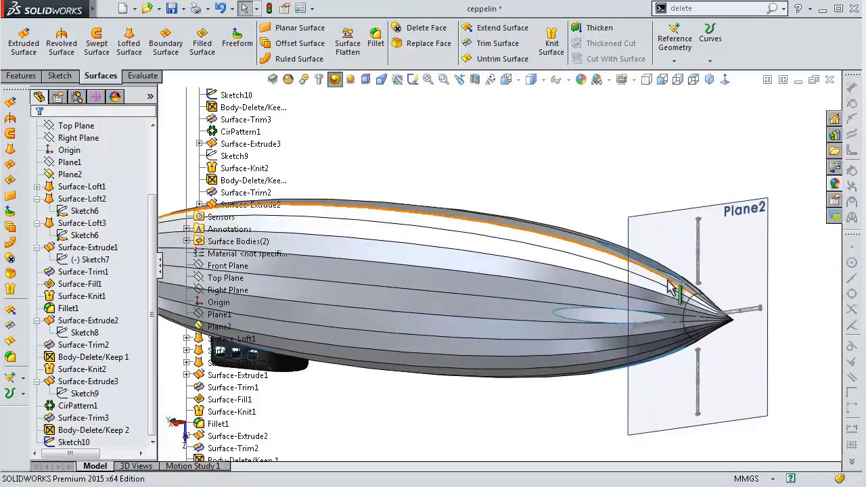
pyautogui.scroll(-2, 655, 327)
pyautogui.scroll(-1, 838, 414)
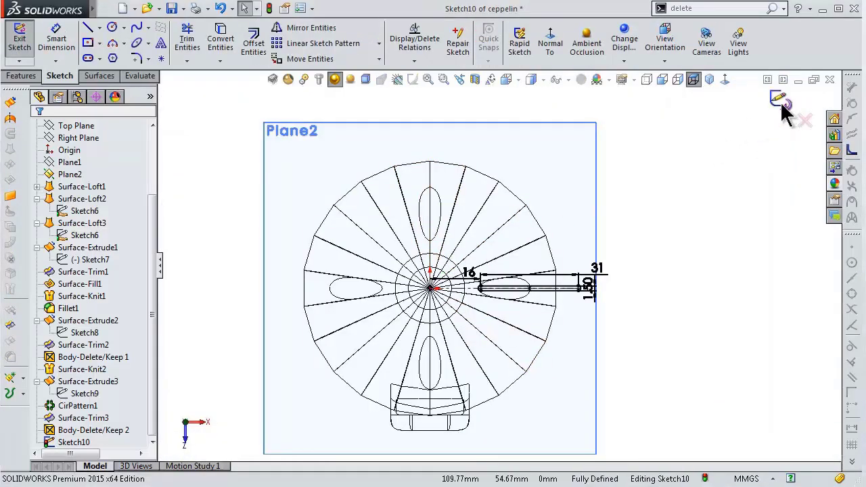
# Step: Close the finished Sketch10, reapply Shaded With Edges, and orbit to view the nose
pyautogui.click(779, 102)
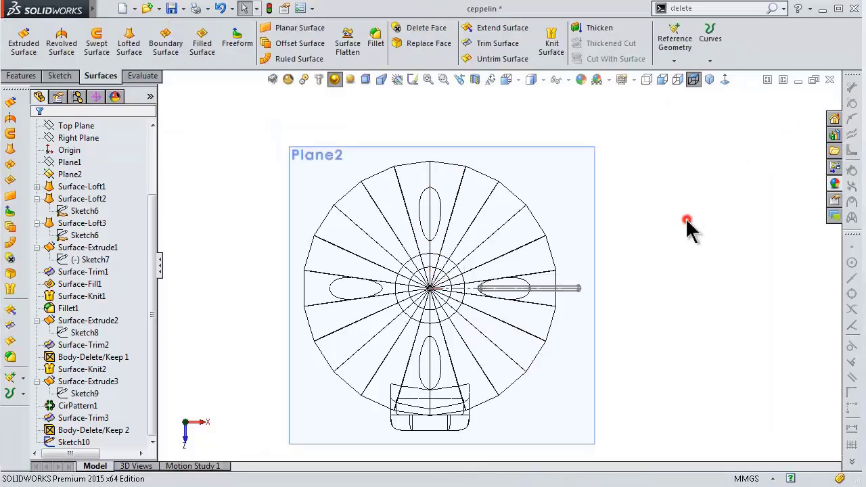
pyautogui.moveTo(686, 223); pyautogui.dragTo(572, 217, button='middle')
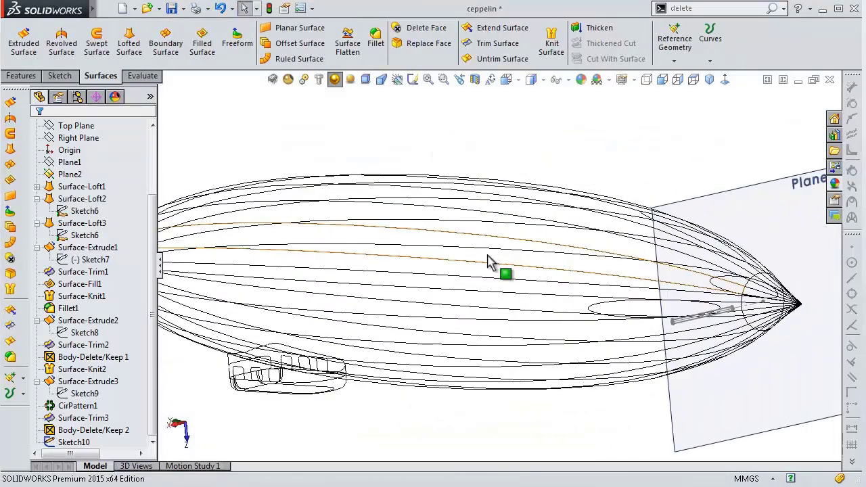
pyautogui.scroll(-3, 643, 315)
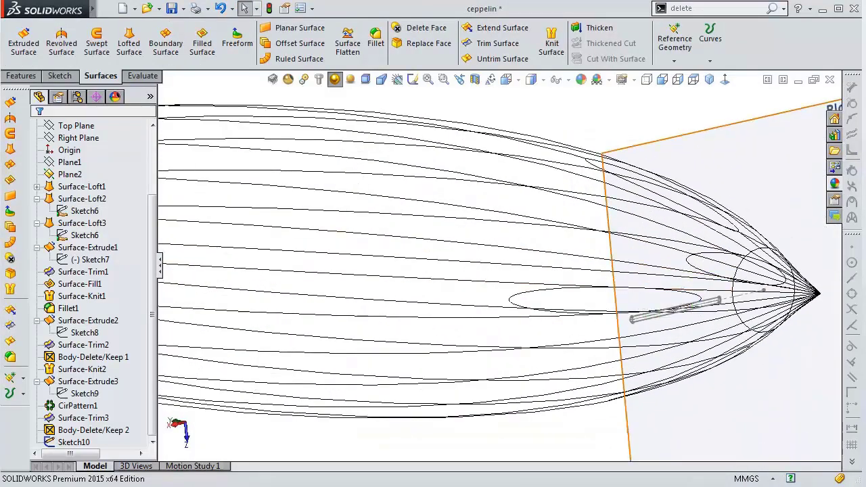
pyautogui.scroll(2, 582, 125)
pyautogui.click(542, 80)
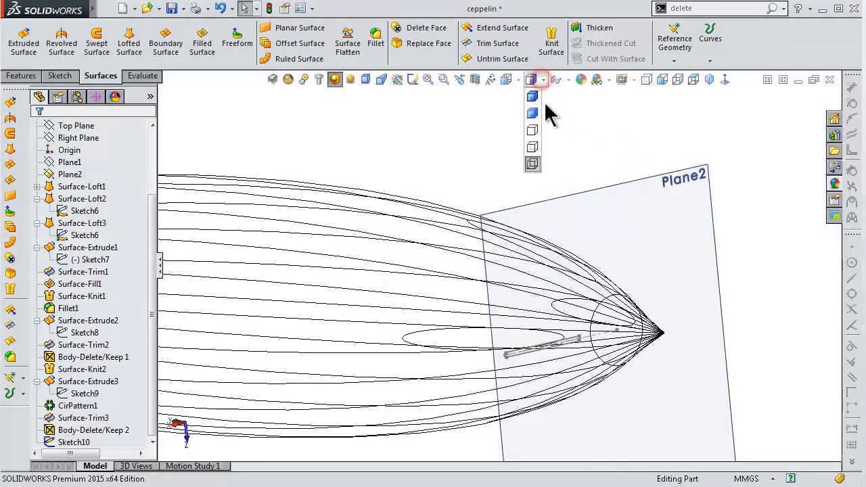
pyautogui.click(533, 97)
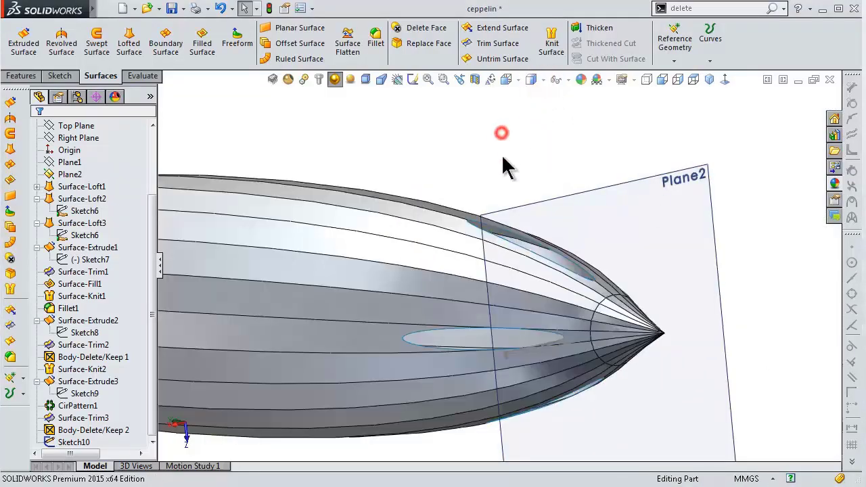
pyautogui.moveTo(508, 167)
pyautogui.mouseDown(button='middle')
pyautogui.moveTo(562, 328)
pyautogui.moveTo(573, 331)
pyautogui.mouseUp(button='middle')
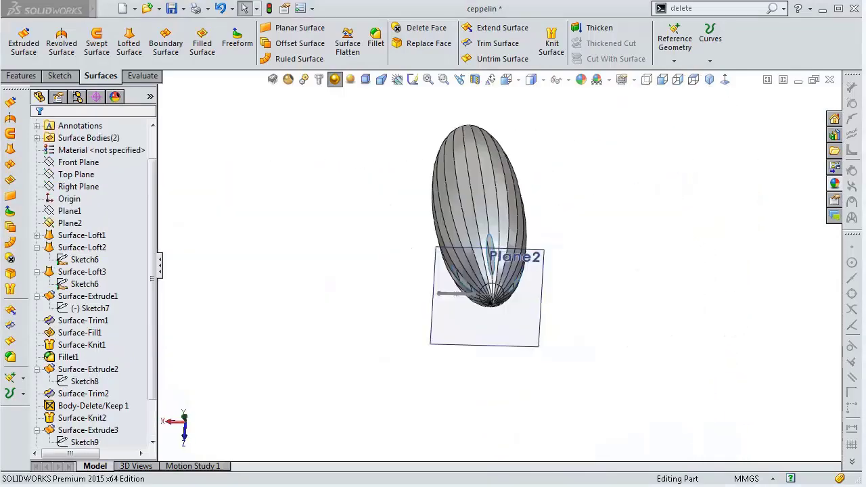
# Step: Start a new sketch on the Front Plane, viewed Normal To
pyautogui.click(80, 163)
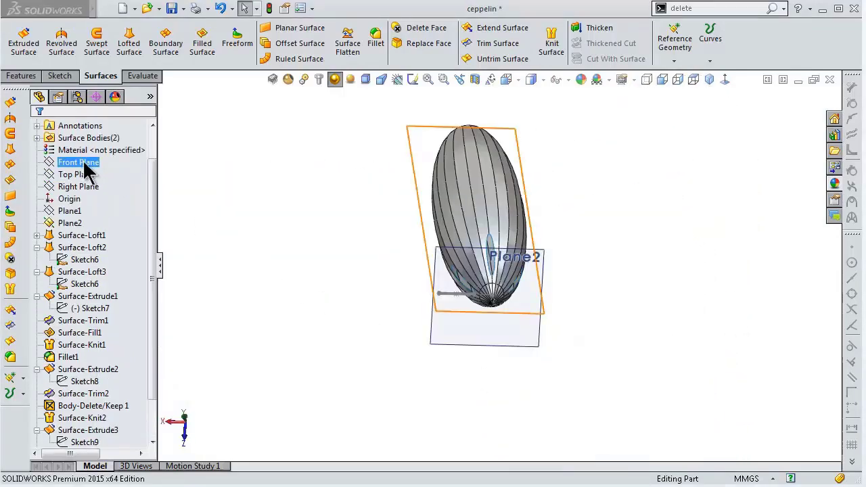
pyautogui.moveTo(575, 271); pyautogui.dragTo(605, 275, button='middle')
pyautogui.scroll(-3, 480, 223)
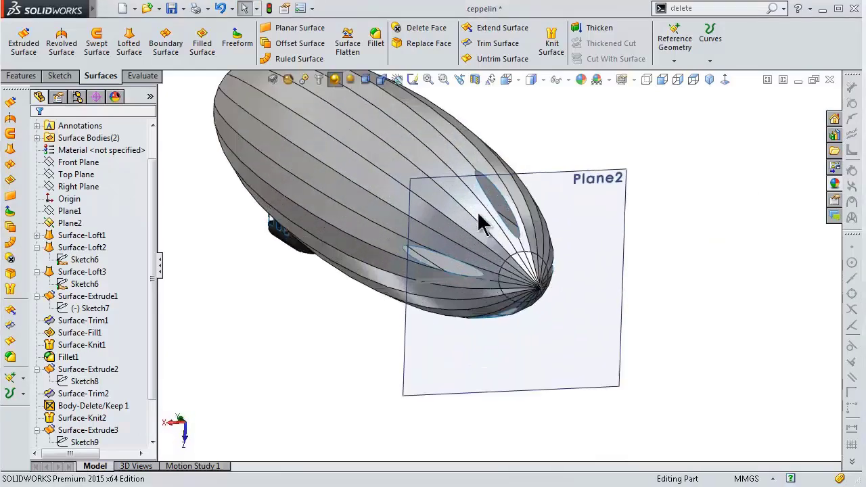
pyautogui.scroll(-2, 473, 233)
pyautogui.click(78, 163)
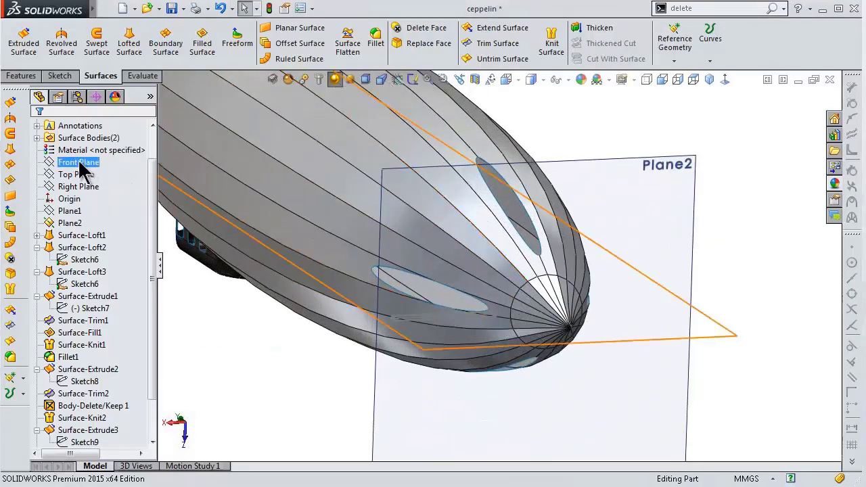
pyautogui.click(79, 164)
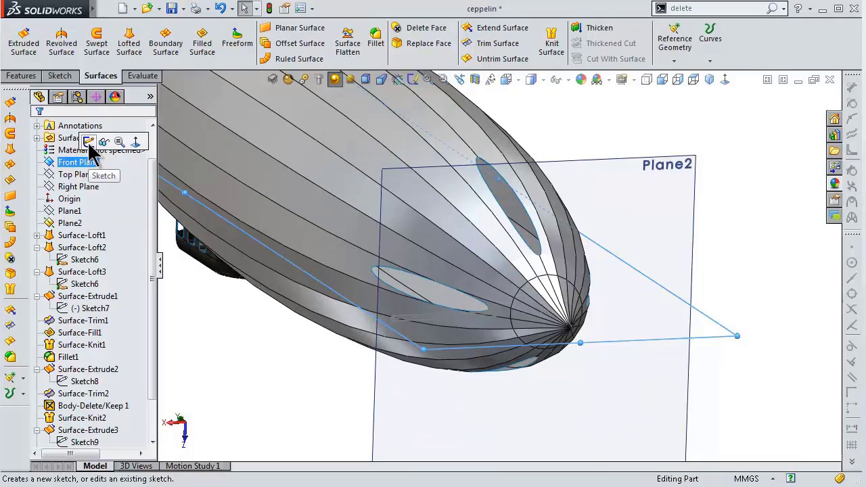
pyautogui.click(89, 141)
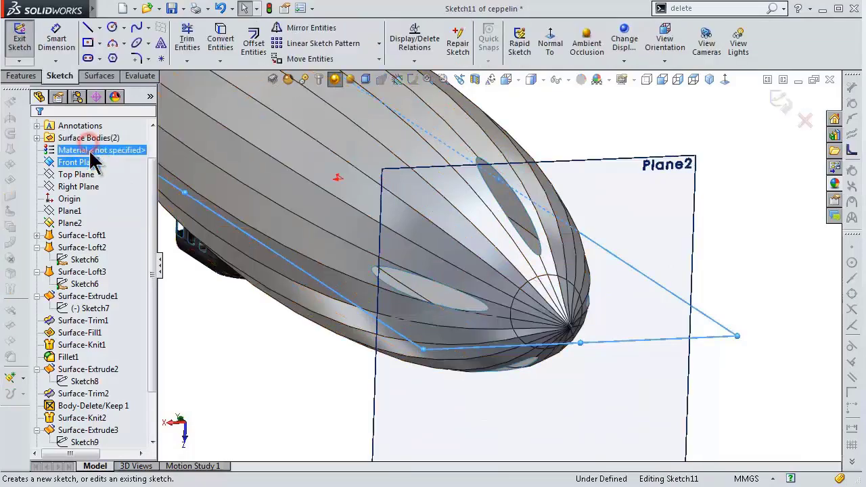
pyautogui.click(725, 83)
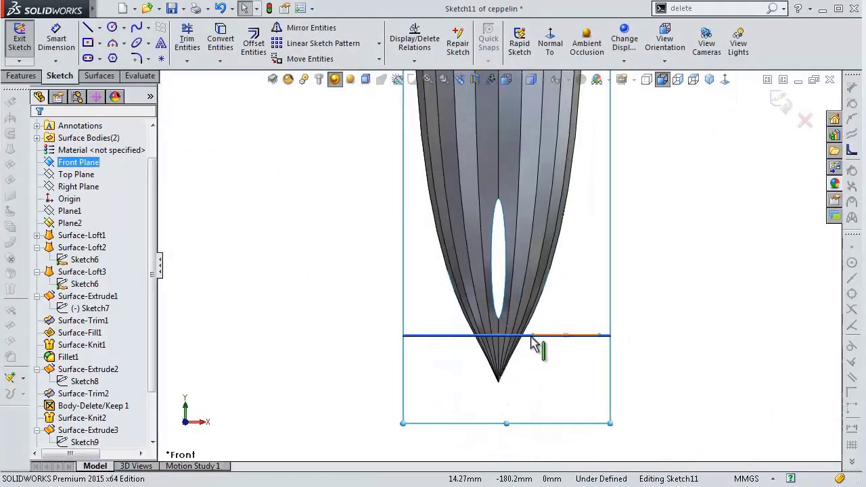
# Step: Hide Plane2 and return to a straight-on view zoomed in on the slot
pyautogui.scroll(-3, 600, 328)
pyautogui.scroll(-3, 729, 300)
pyautogui.moveTo(666, 338); pyautogui.dragTo(657, 309, button='middle')
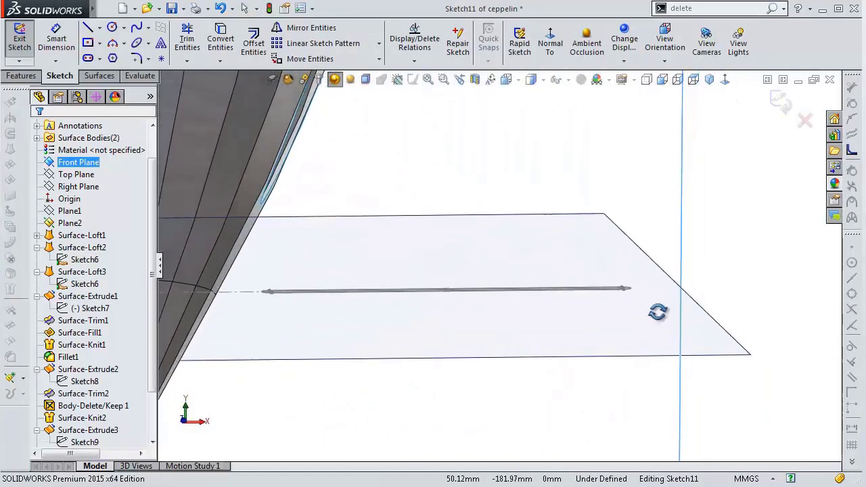
pyautogui.click(704, 329)
pyautogui.click(741, 313)
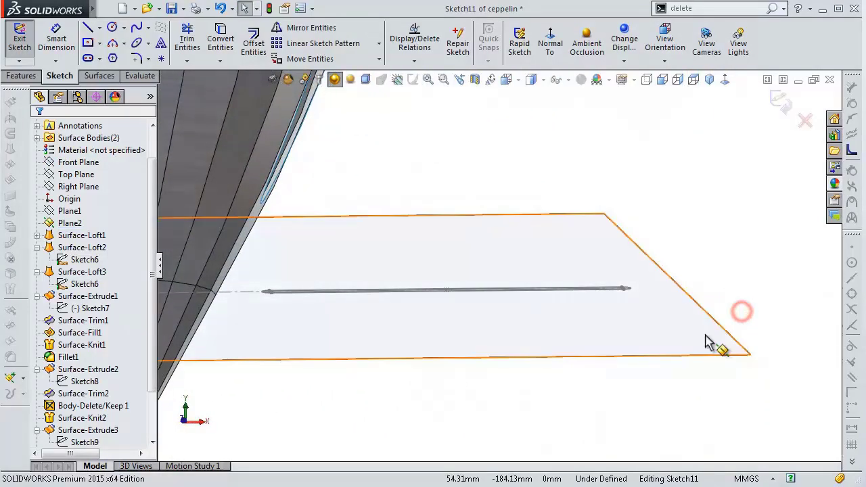
pyautogui.click(70, 223)
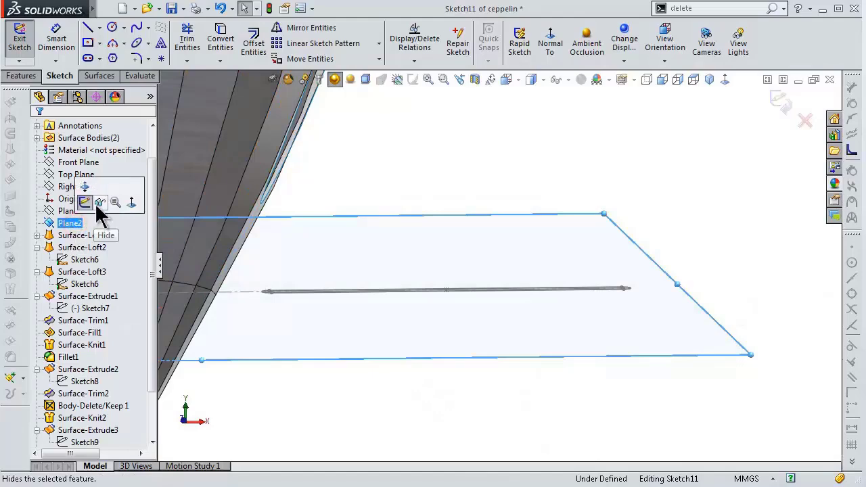
pyautogui.click(97, 205)
pyautogui.scroll(5, 472, 226)
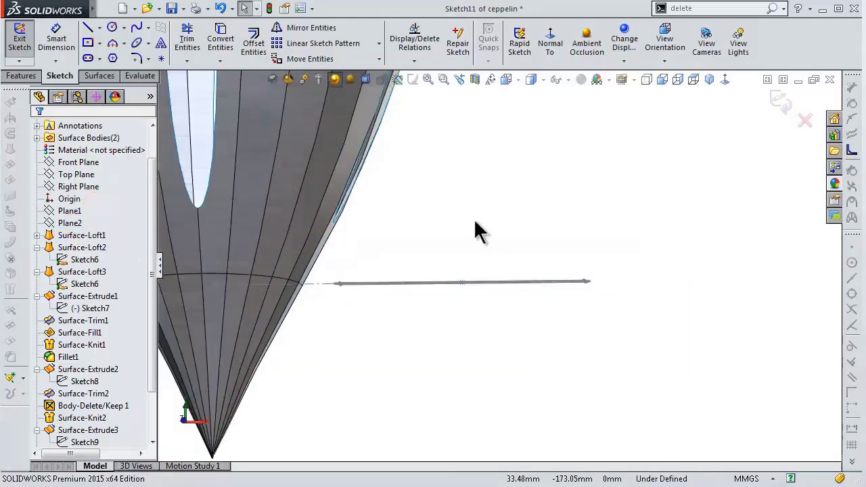
pyautogui.click(724, 80)
pyautogui.scroll(-2, 505, 386)
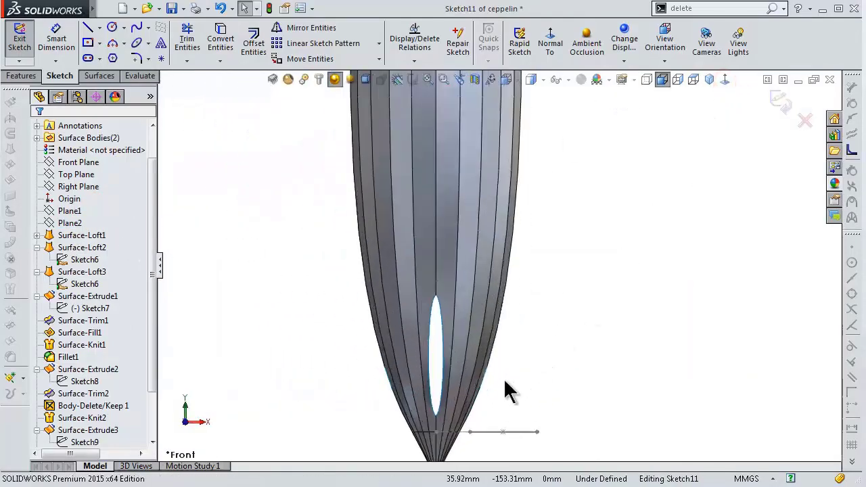
pyautogui.scroll(-2, 473, 419)
pyautogui.scroll(-3, 465, 373)
pyautogui.scroll(-1, 495, 319)
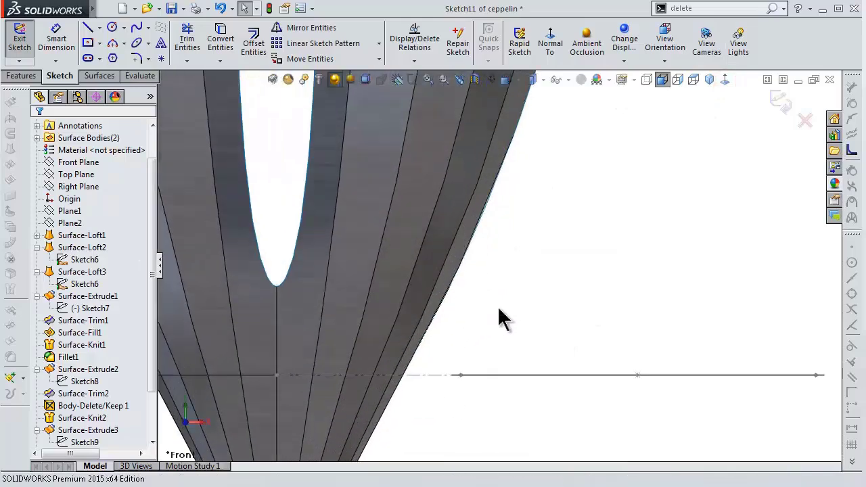
pyautogui.scroll(-2, 497, 306)
pyautogui.scroll(-2, 487, 376)
pyautogui.moveTo(448, 343)
pyautogui.mouseDown(button='middle')
pyautogui.moveTo(437, 335)
pyautogui.moveTo(412, 355)
pyautogui.mouseUp(button='middle')
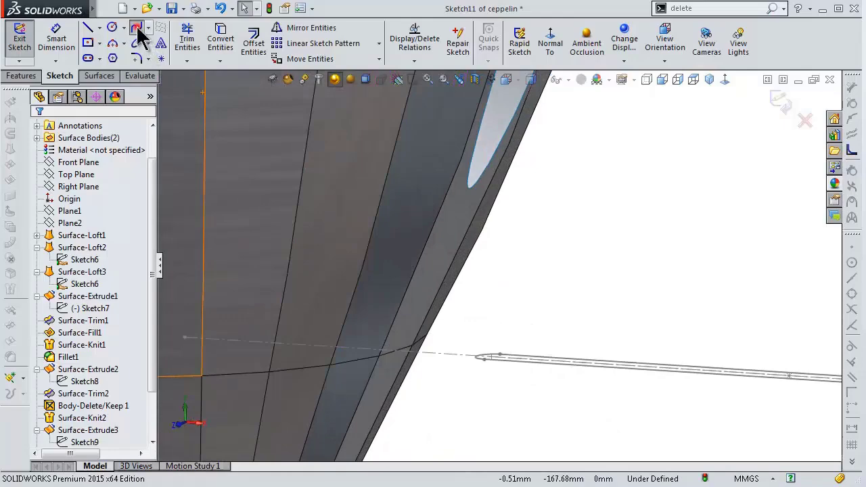
# Step: Draw a spline from the upper slot's tip down to the lower slot's tip
pyautogui.click(137, 28)
pyautogui.moveTo(467, 203); pyautogui.dragTo(492, 215, button='middle')
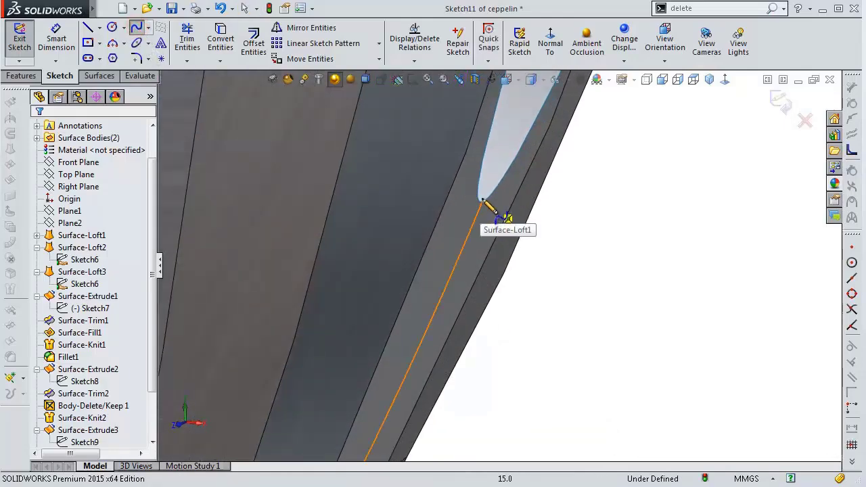
pyautogui.click(485, 199)
pyautogui.scroll(4, 568, 297)
pyautogui.scroll(-3, 493, 361)
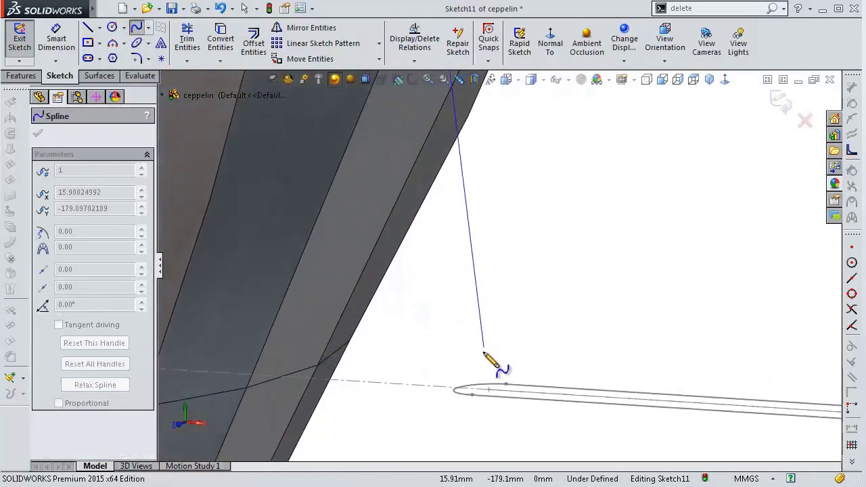
pyautogui.scroll(-2, 457, 384)
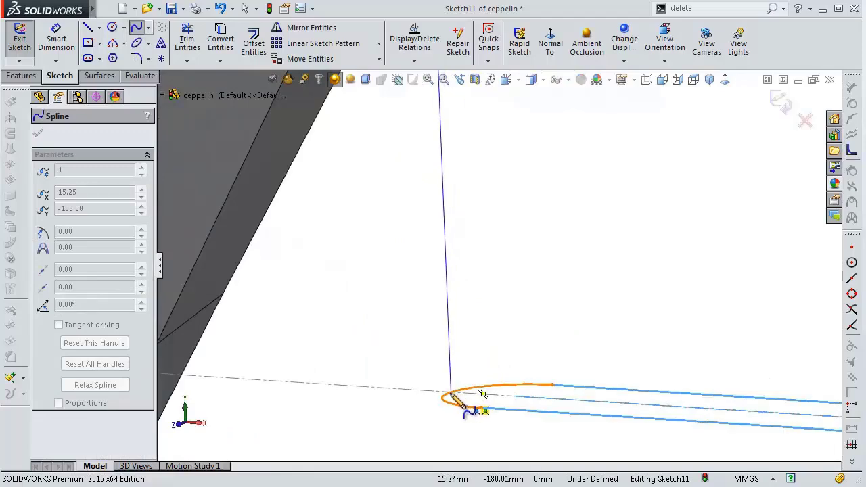
pyautogui.click(451, 394)
pyautogui.rightClick(475, 385)
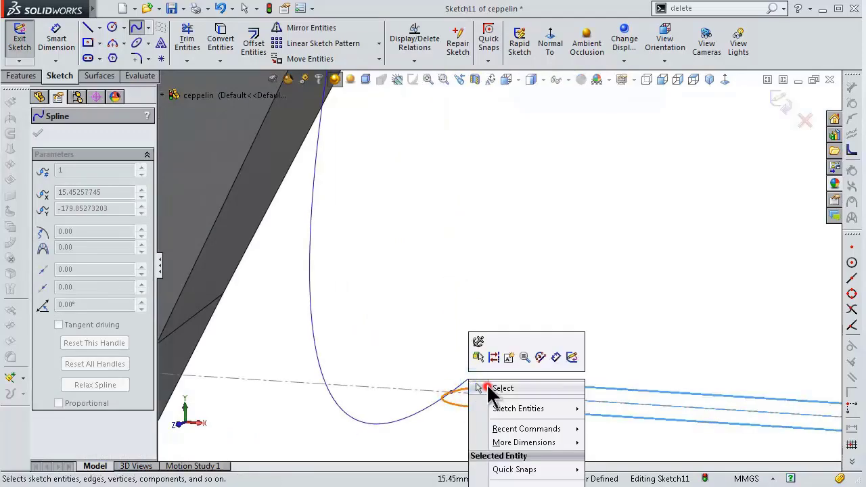
pyautogui.click(500, 388)
# Step: Add a Pierce relation between the spline's end point and the slot edge
pyautogui.click(460, 369)
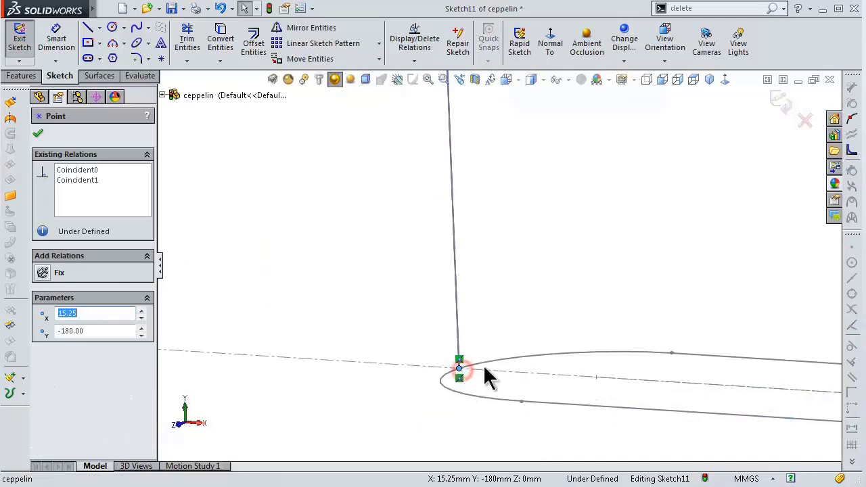
pyautogui.click(490, 347)
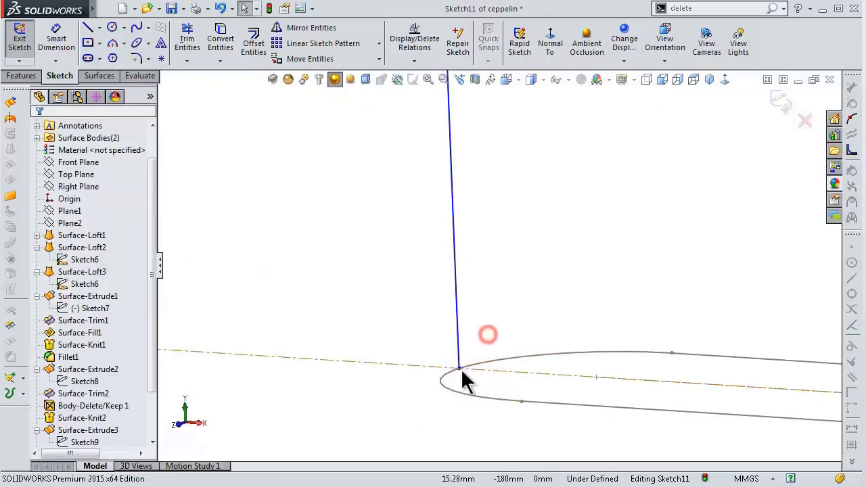
pyautogui.click(460, 369)
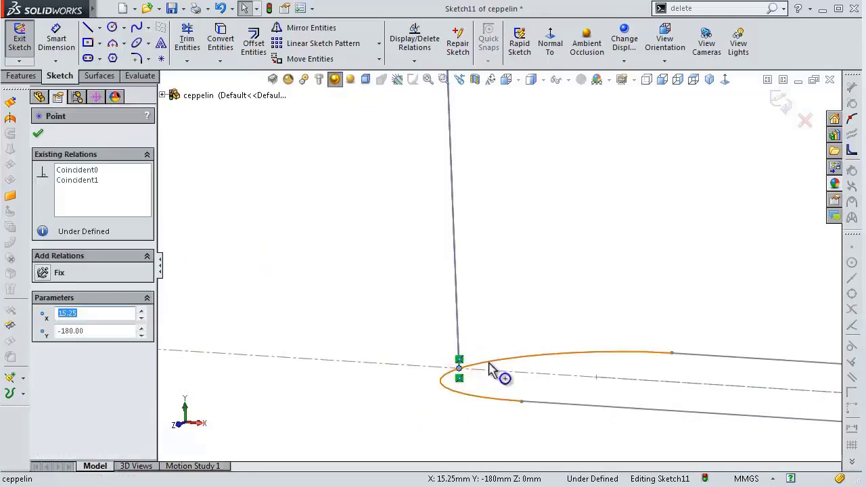
pyautogui.keyDown('ctrl'); pyautogui.click(489, 364); pyautogui.keyUp('ctrl')
pyautogui.click(572, 313)
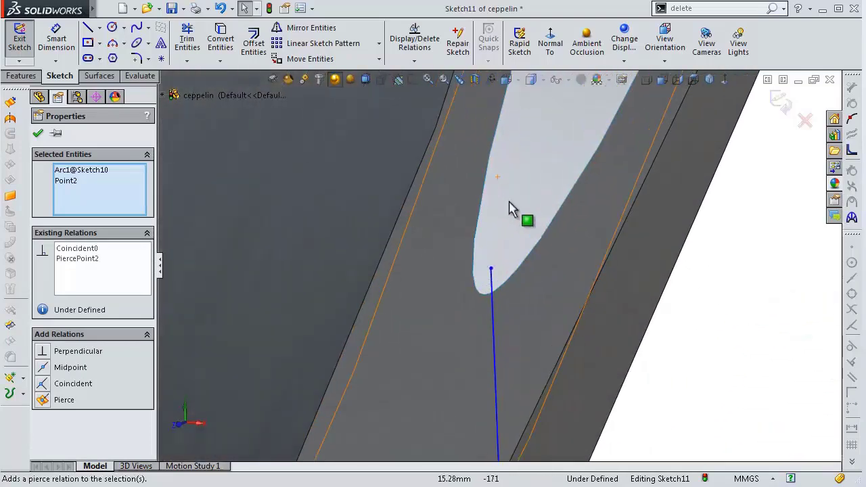
# Step: Pierce the line's upper endpoint onto the elliptical slot edge, then orbit to check the cone tip
pyautogui.click(491, 271)
pyautogui.press('Escape')
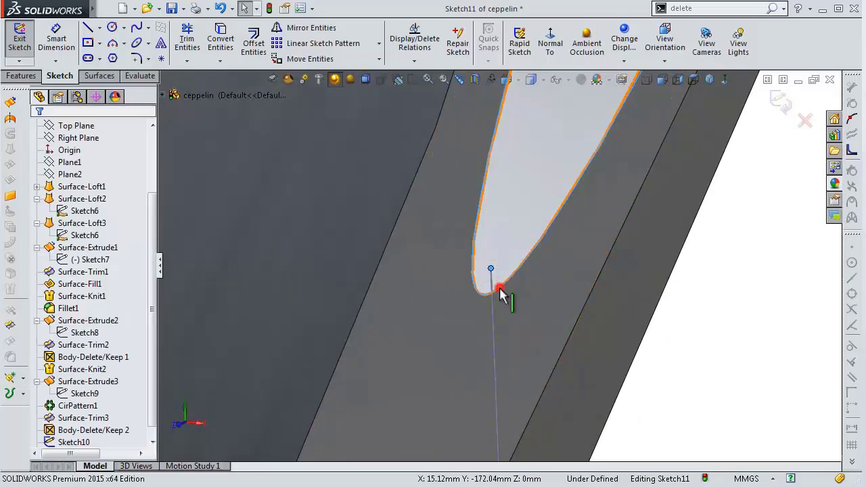
pyautogui.click(491, 269)
pyautogui.keyDown('ctrl'); pyautogui.click(531, 261); pyautogui.keyUp('ctrl')
pyautogui.click(533, 231)
pyautogui.moveTo(534, 231); pyautogui.dragTo(555, 369, button='middle')
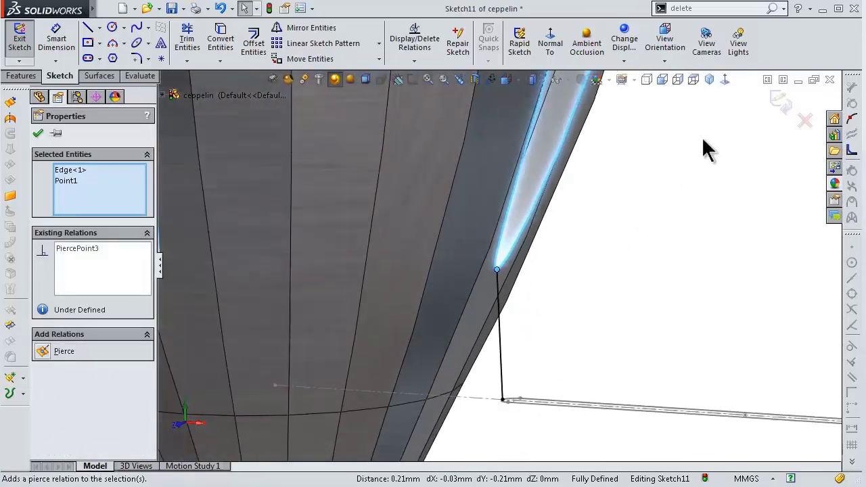
pyautogui.moveTo(701, 137); pyautogui.dragTo(560, 147, button='middle')
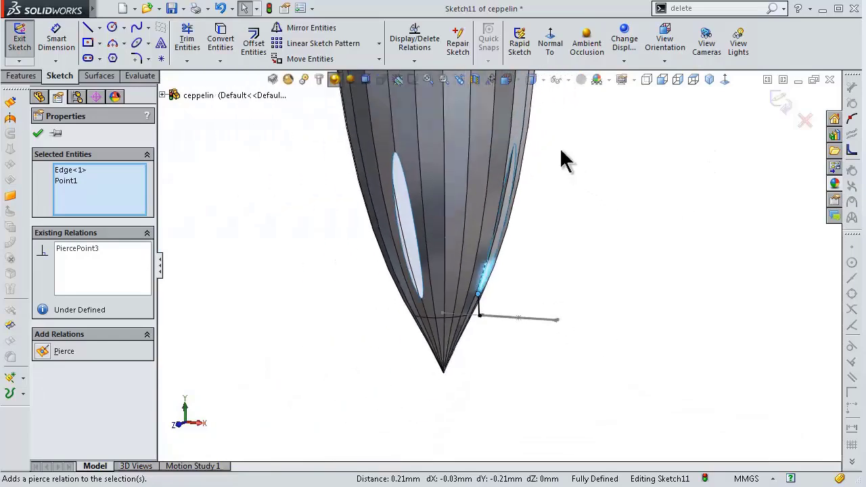
pyautogui.scroll(-2, 561, 160)
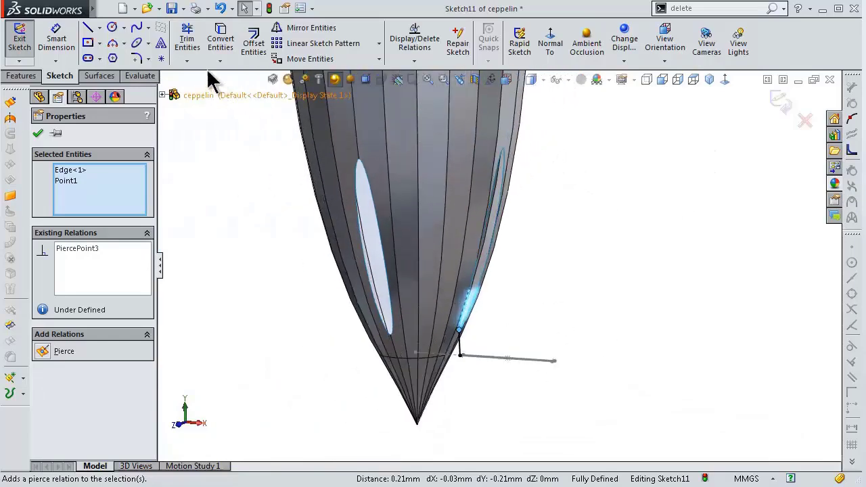
# Step: Draw a spline from the slot tip to the end of the fin profile's rounded tip
pyautogui.click(137, 29)
pyautogui.scroll(-2, 504, 173)
pyautogui.scroll(-3, 518, 184)
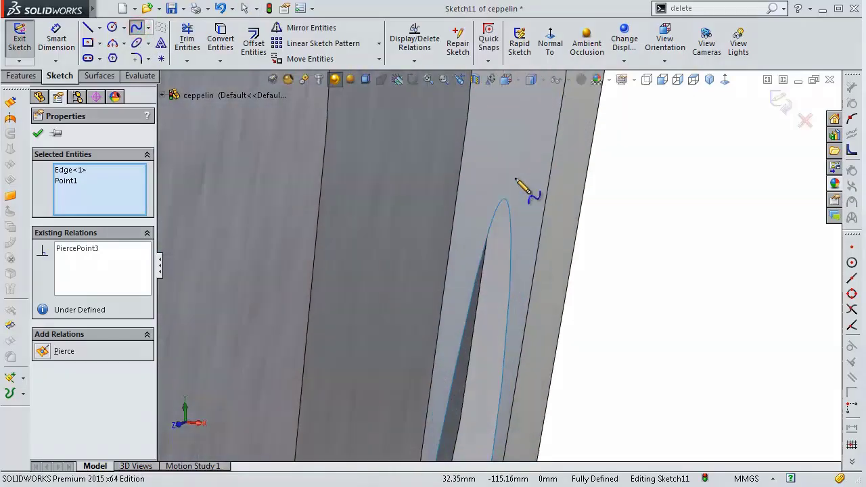
pyautogui.press('Escape')
pyautogui.moveTo(514, 217)
pyautogui.mouseDown(button='middle')
pyautogui.moveTo(509, 151)
pyautogui.moveTo(464, 131)
pyautogui.moveTo(493, 164)
pyautogui.moveTo(468, 147)
pyautogui.moveTo(477, 150)
pyautogui.mouseUp(button='middle')
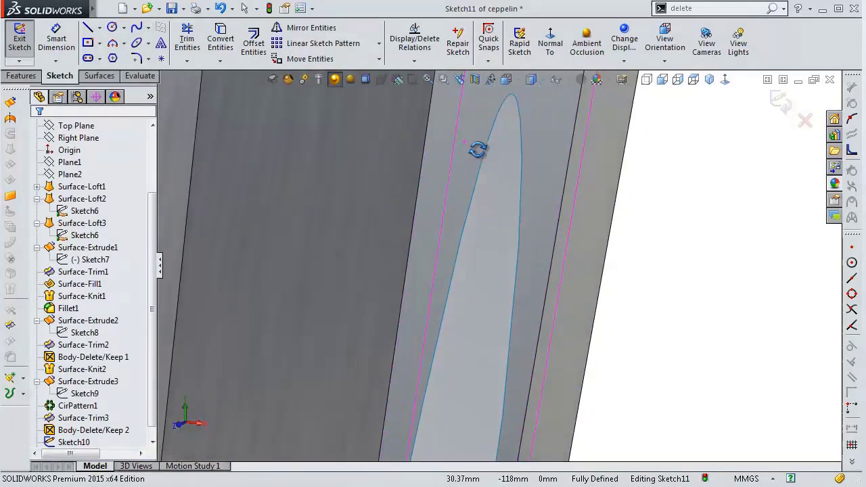
pyautogui.click(501, 140)
pyautogui.scroll(3, 632, 246)
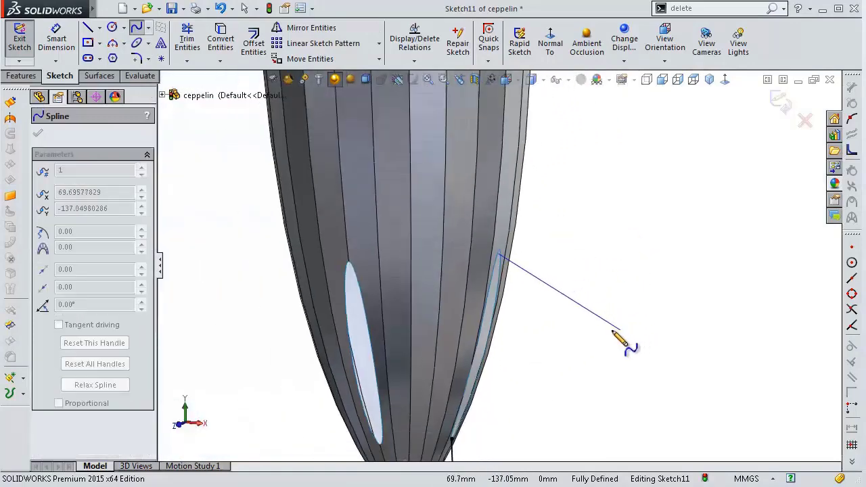
pyautogui.scroll(-3, 574, 361)
pyautogui.scroll(-3, 561, 425)
pyautogui.scroll(-2, 686, 415)
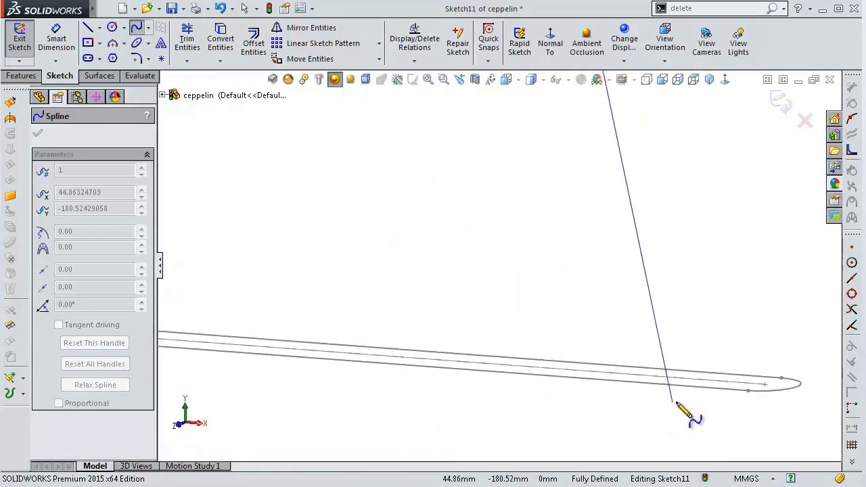
pyautogui.click(800, 384)
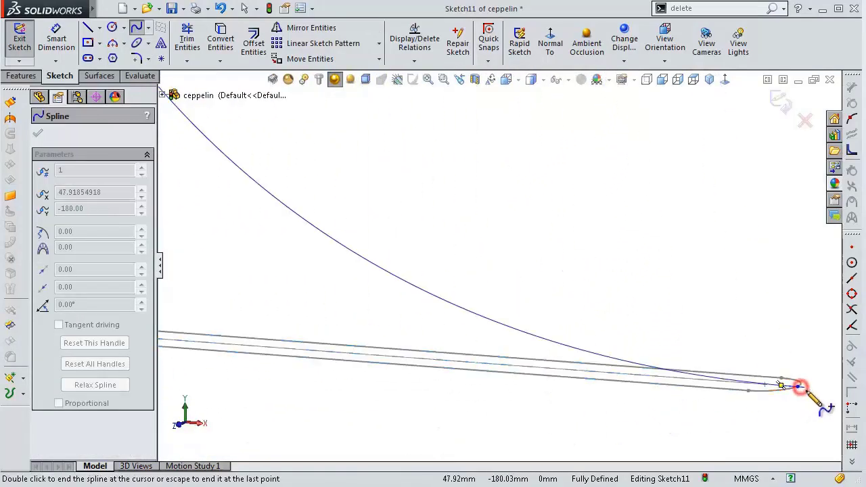
pyautogui.rightClick(814, 403)
pyautogui.click(816, 408)
pyautogui.scroll(-2, 805, 406)
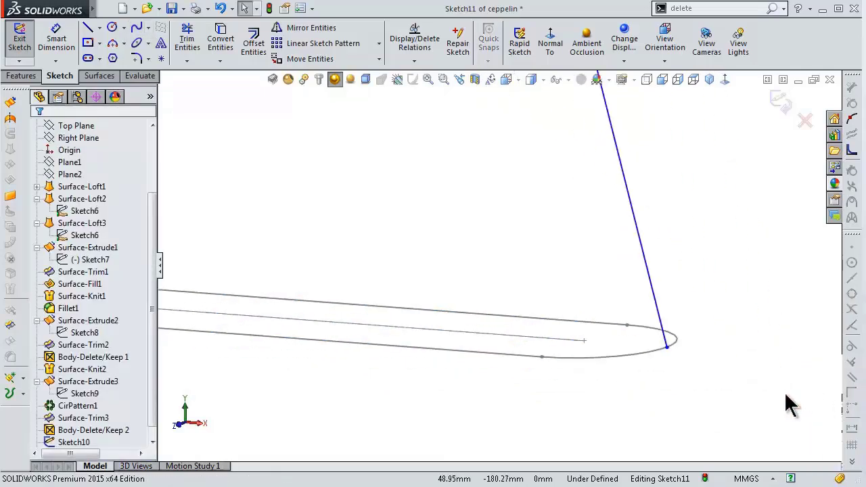
# Step: Pierce the spline's lower endpoint onto the rounded tip arc
pyautogui.click(666, 347)
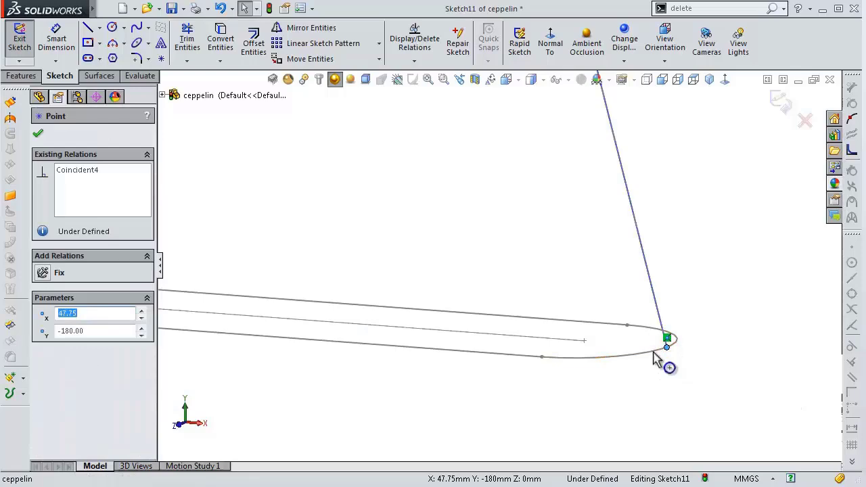
pyautogui.keyDown('ctrl'); pyautogui.click(660, 355); pyautogui.keyUp('ctrl')
pyautogui.click(736, 295)
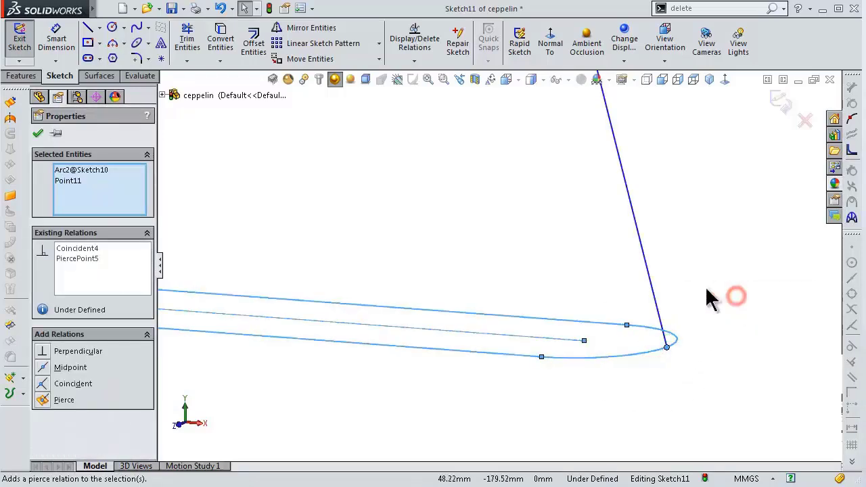
# Step: Pierce the spline's upper endpoint onto the loft slot edge at its apex
pyautogui.moveTo(709, 298)
pyautogui.mouseDown(button='middle')
pyautogui.moveTo(538, 144)
pyautogui.moveTo(473, 126)
pyautogui.mouseUp(button='middle')
pyautogui.scroll(-3, 469, 129)
pyautogui.scroll(-3, 472, 141)
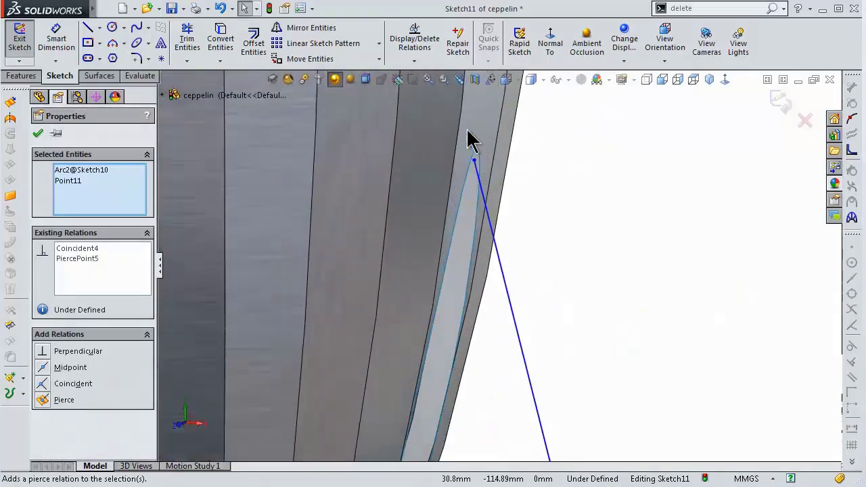
pyautogui.scroll(-2, 471, 140)
pyautogui.scroll(-2, 470, 183)
pyautogui.click(457, 207)
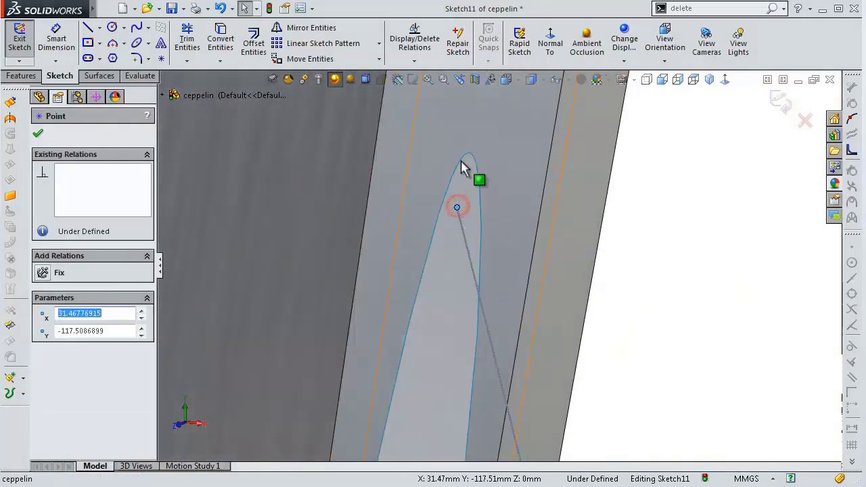
pyautogui.keyDown('ctrl'); pyautogui.click(464, 164); pyautogui.keyUp('ctrl')
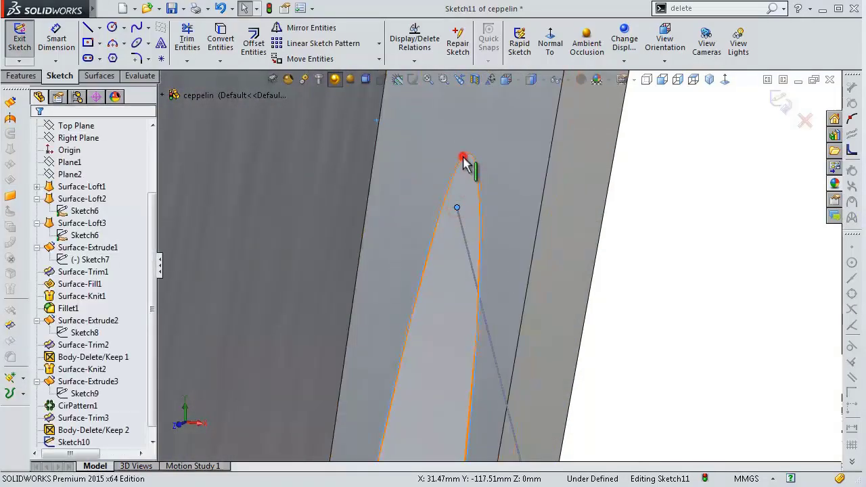
pyautogui.click(501, 101)
# Step: View the sketch face-on and add a Vertical relation to the short spline's middle point
pyautogui.click(662, 272)
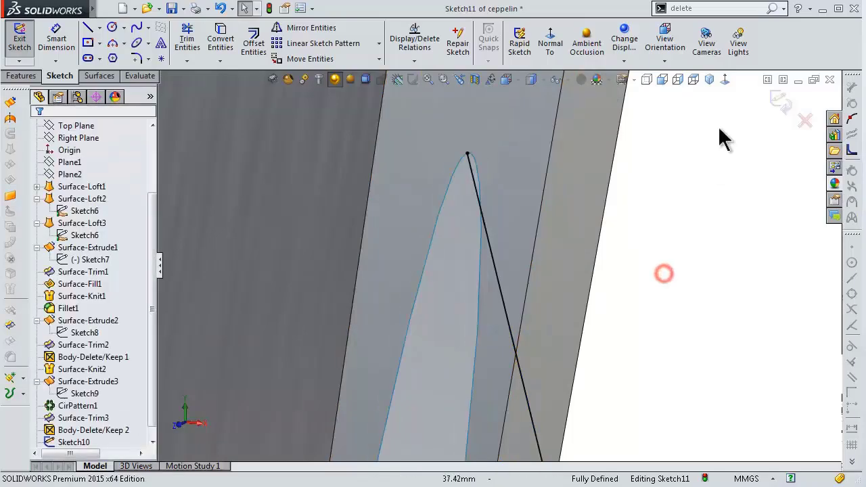
pyautogui.click(724, 80)
pyautogui.scroll(-3, 483, 367)
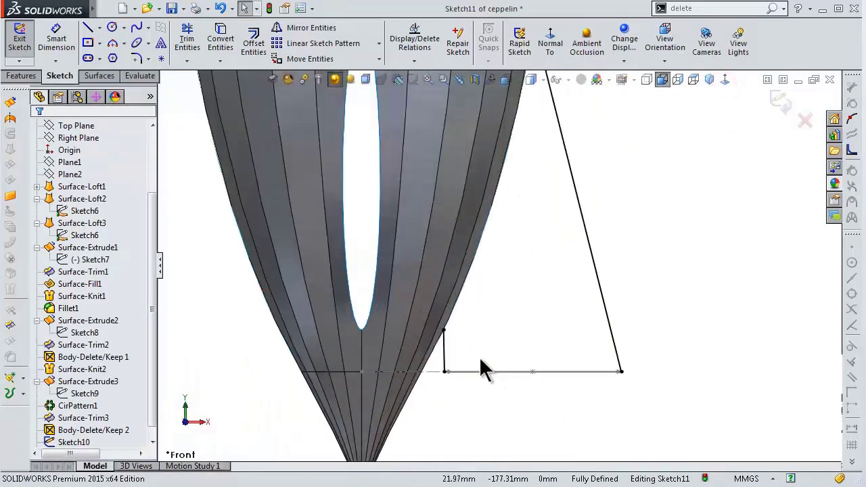
pyautogui.scroll(-3, 456, 354)
pyautogui.scroll(-2, 486, 310)
pyautogui.click(426, 286)
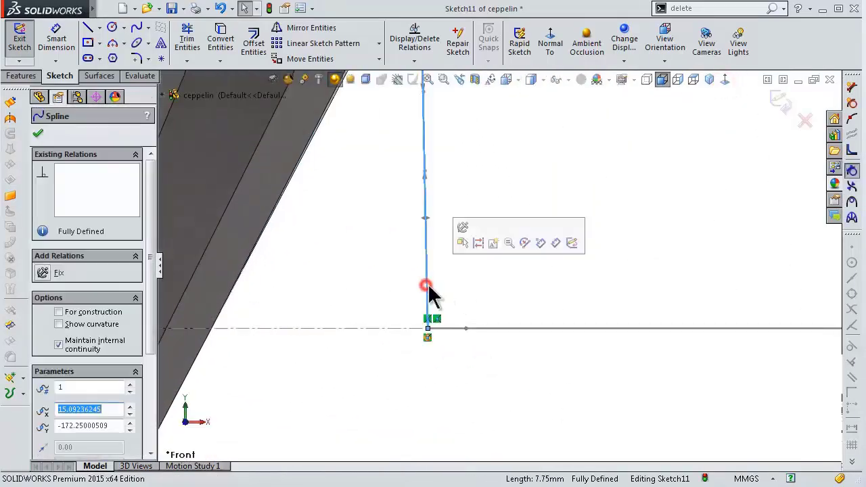
pyautogui.click(425, 219)
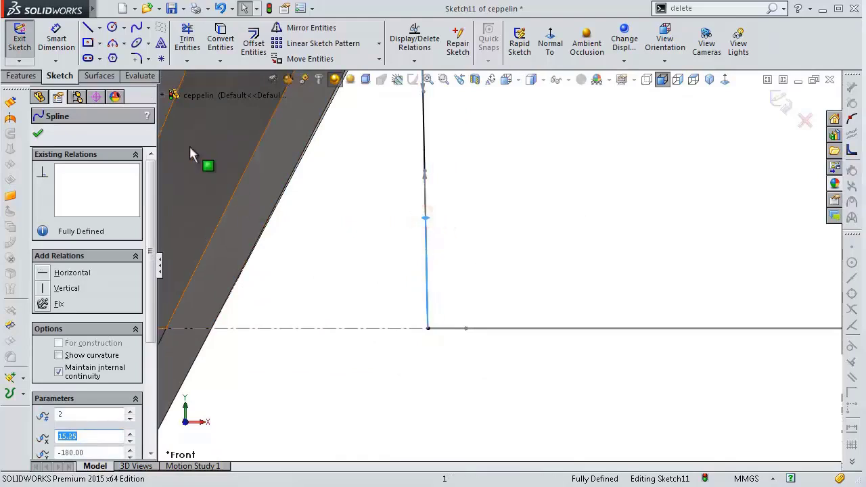
pyautogui.click(68, 291)
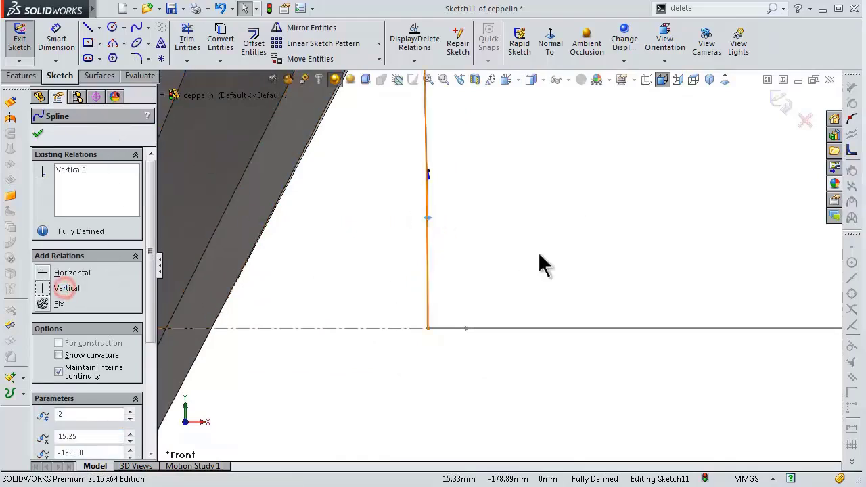
# Step: Drag the short spline's tangent handle so its upper part bows outward
pyautogui.scroll(2, 538, 251)
pyautogui.scroll(2, 500, 238)
pyautogui.scroll(1, 484, 218)
pyautogui.scroll(-3, 486, 210)
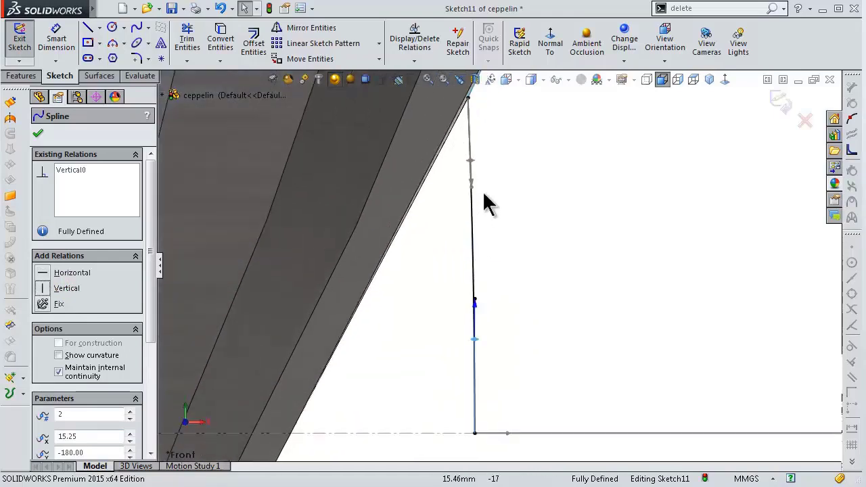
pyautogui.scroll(1, 487, 186)
pyautogui.moveTo(476, 179)
pyautogui.mouseDown()
pyautogui.moveTo(492, 187)
pyautogui.moveTo(476, 188)
pyautogui.moveTo(462, 363)
pyautogui.moveTo(417, 404)
pyautogui.mouseUp()
pyautogui.press('Escape')
# Step: Dimension the short spline's tangent handle angle to 85°
pyautogui.click(415, 406)
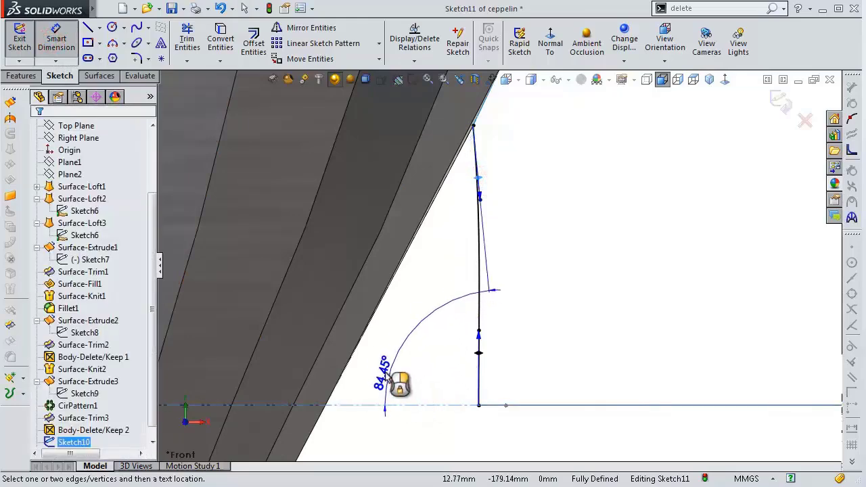
pyautogui.click(376, 365)
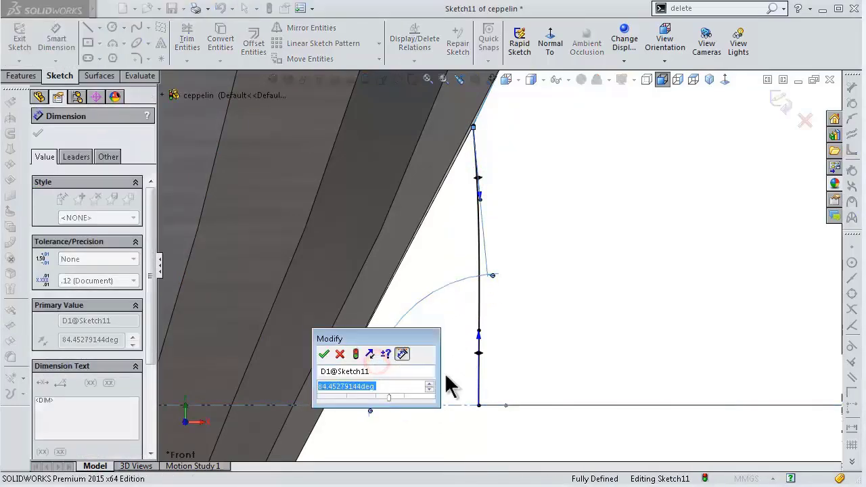
pyautogui.write('85')
pyautogui.press('Return')
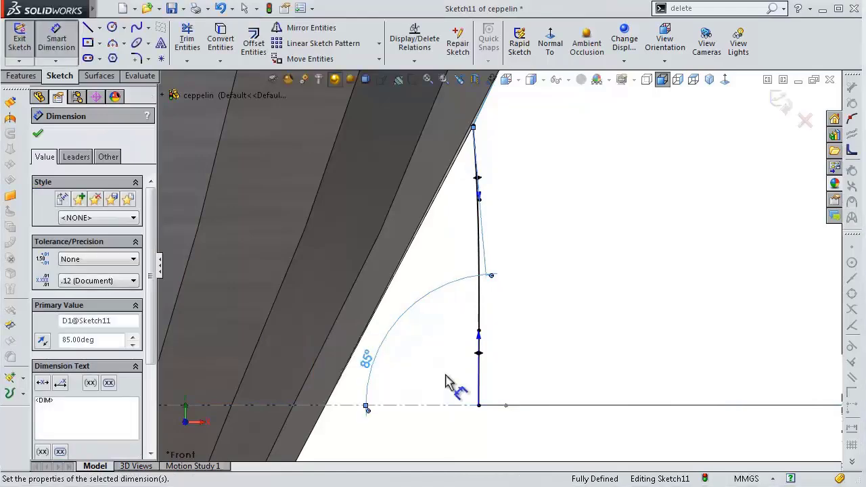
# Step: Dimension the spline's upper and lower handle lengths to 10 mm and 5 mm
pyautogui.click(481, 198)
pyautogui.click(546, 193)
pyautogui.write('1')
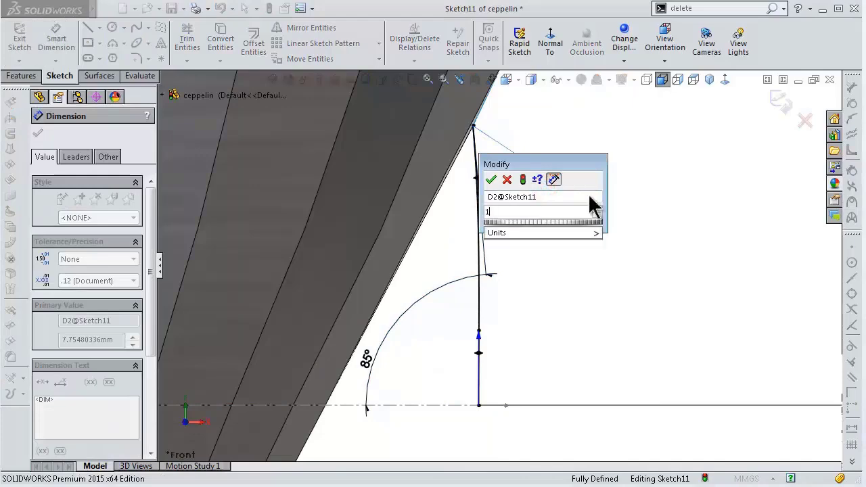
pyautogui.write('0')
pyautogui.press('Return')
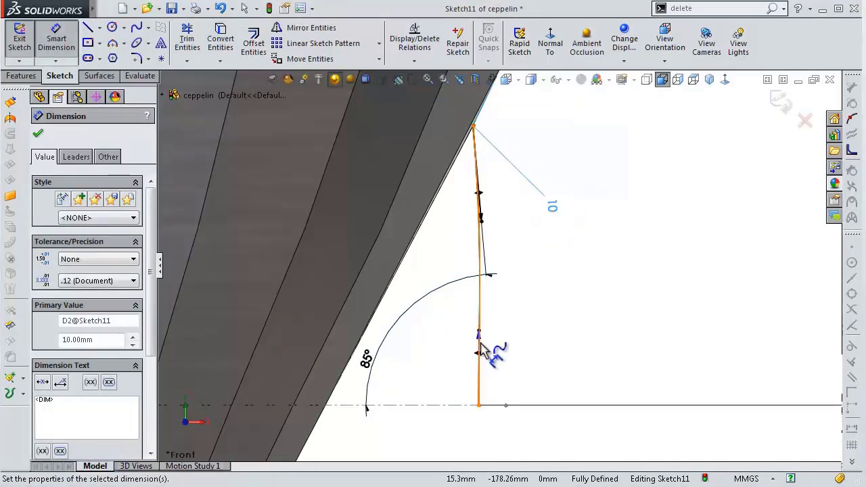
pyautogui.click(478, 343)
pyautogui.click(527, 334)
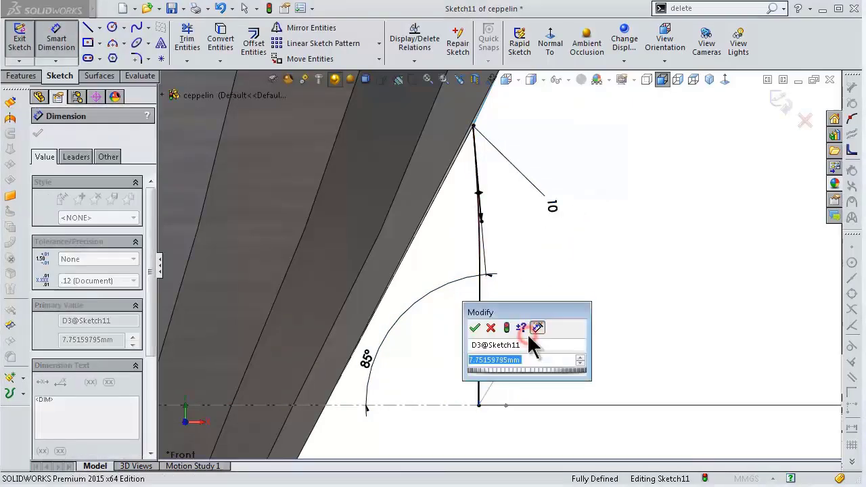
pyautogui.write('5')
pyautogui.press('Return')
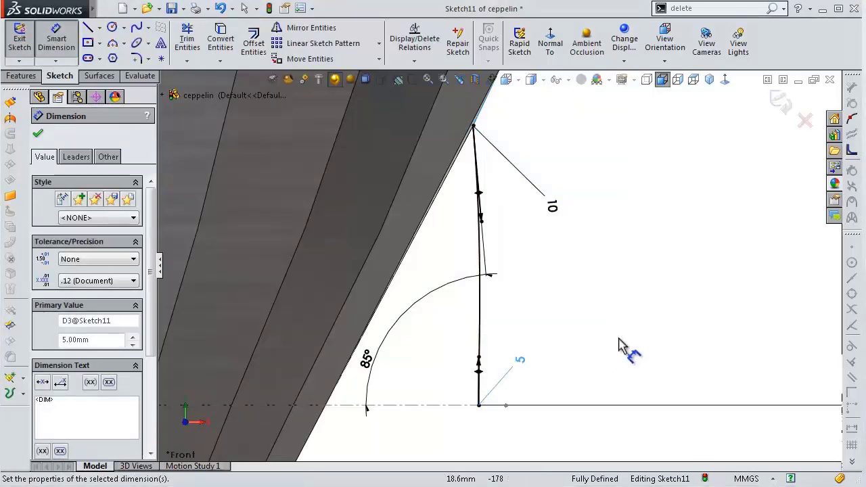
pyautogui.scroll(2, 642, 331)
pyautogui.scroll(2, 676, 298)
pyautogui.scroll(-3, 704, 291)
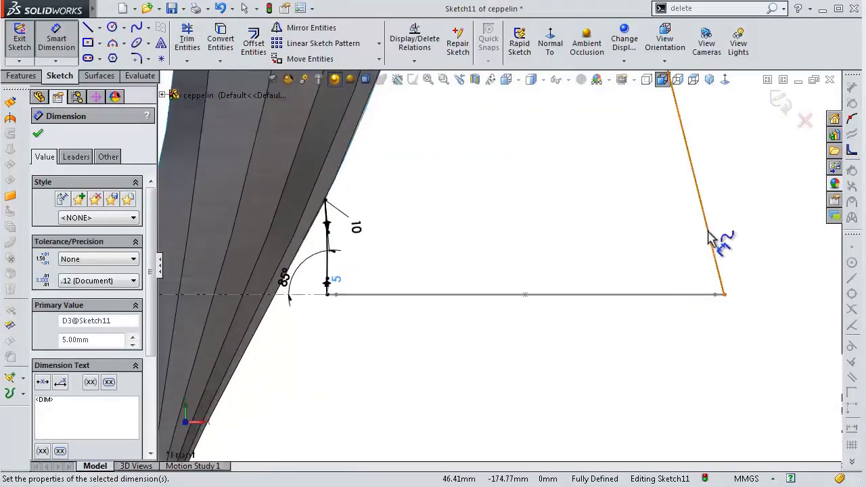
# Step: Make a point on the long fin spline Vertical
pyautogui.press('Escape')
pyautogui.click(711, 241)
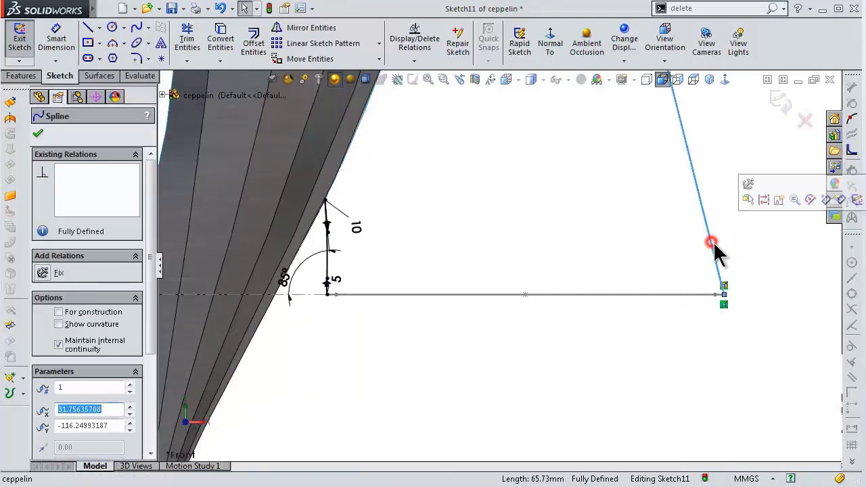
pyautogui.scroll(3, 617, 200)
pyautogui.click(596, 159)
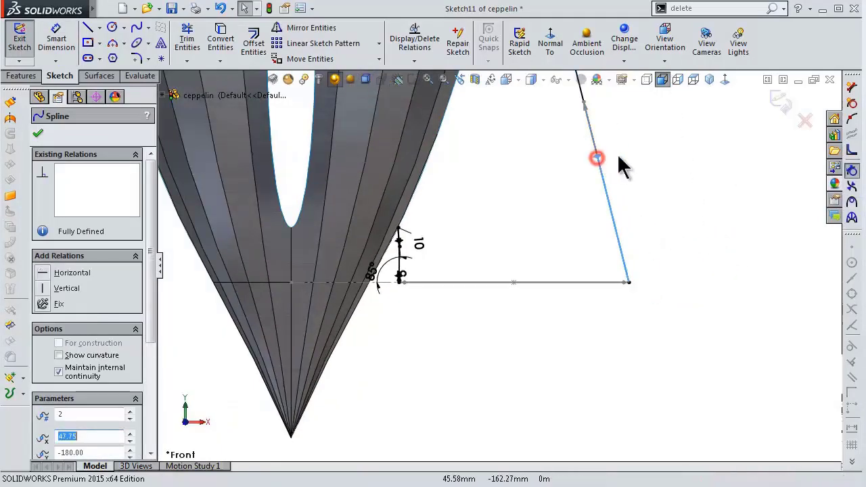
pyautogui.click(66, 288)
pyautogui.scroll(3, 521, 197)
pyautogui.scroll(-2, 642, 195)
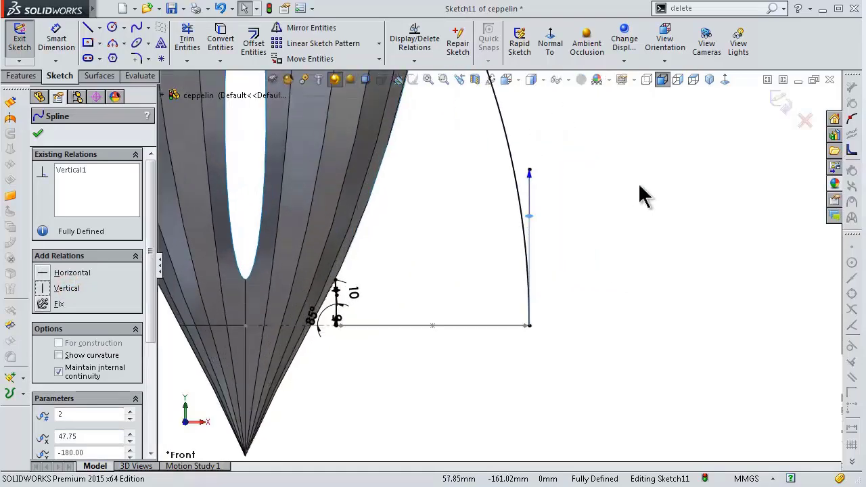
# Step: Dimension the vertical fin spline segment to 100 with Smart Dimension
pyautogui.click(56, 37)
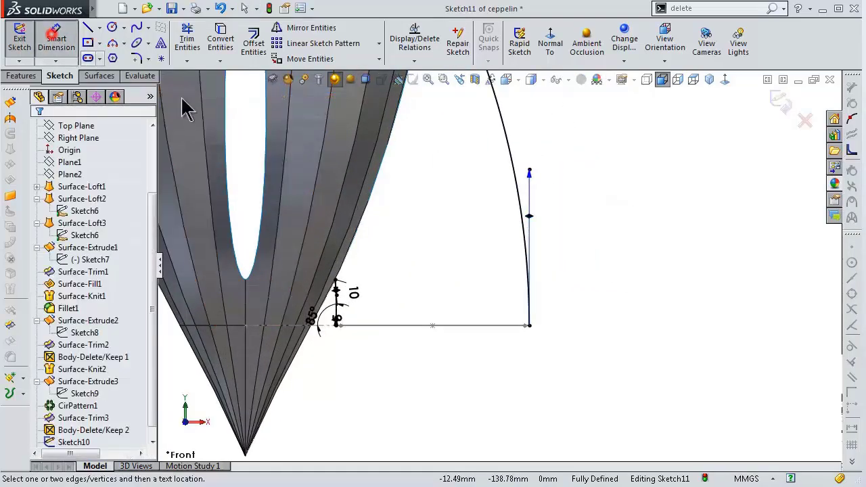
pyautogui.click(530, 176)
pyautogui.click(610, 197)
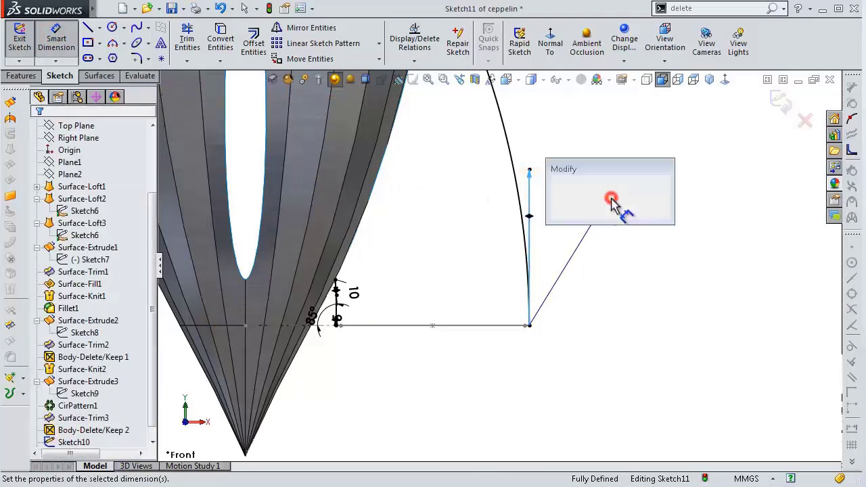
pyautogui.write('100')
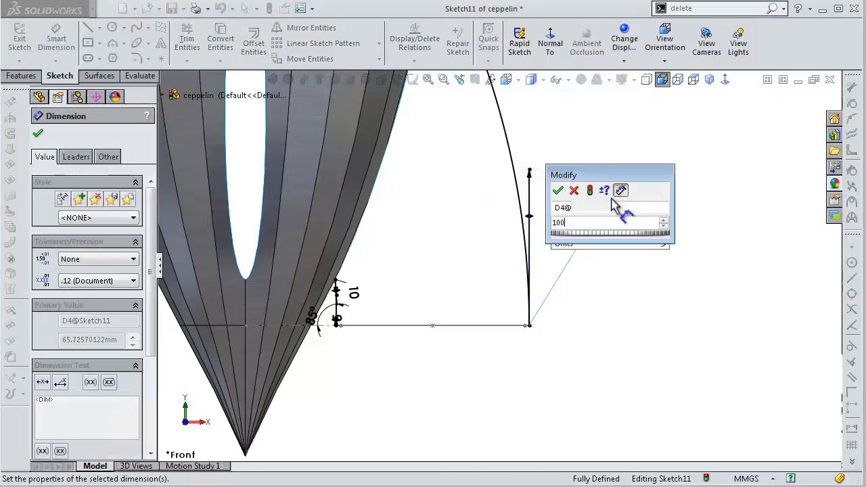
pyautogui.press('Return')
# Step: Set the fin spline's upper tangent handle length to 65 and its angle to 45°
pyautogui.scroll(2, 529, 177)
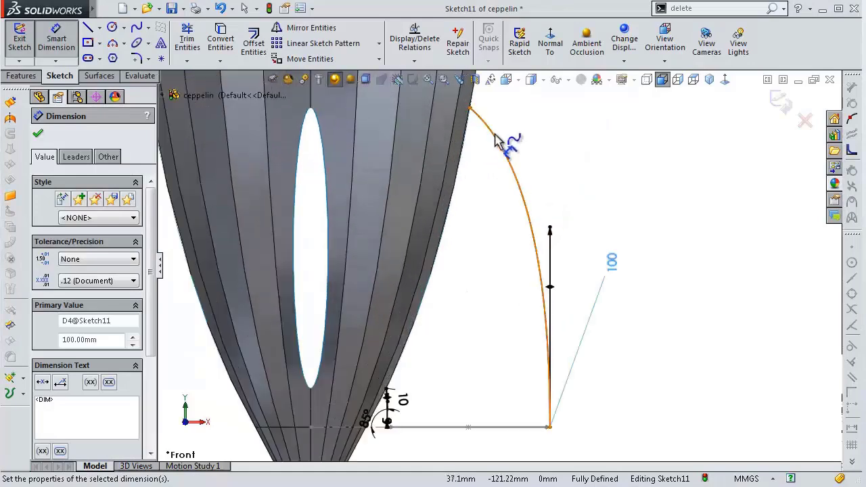
pyautogui.click(493, 138)
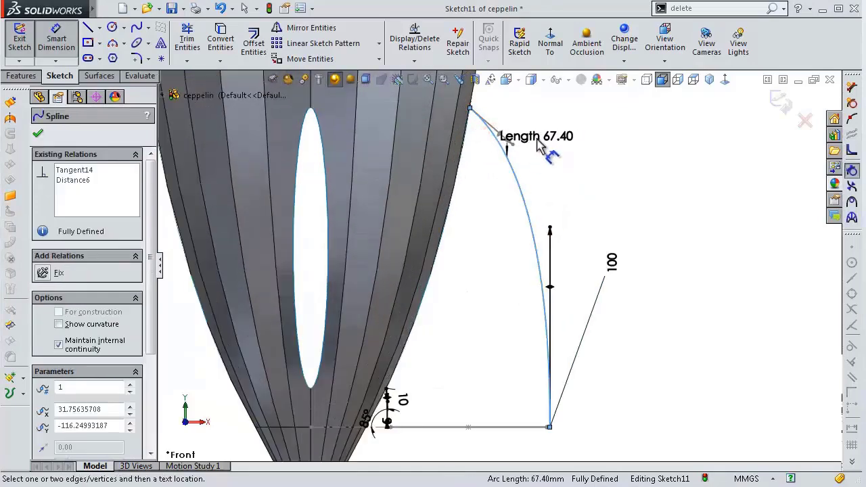
pyautogui.click(508, 140)
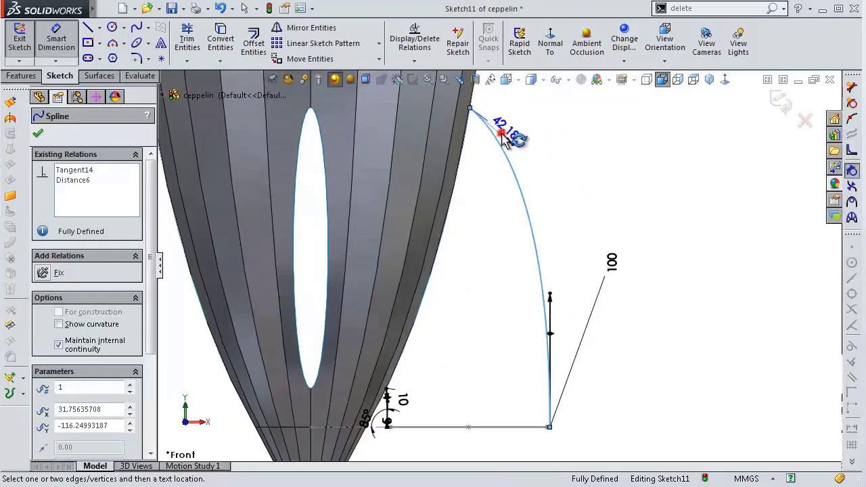
pyautogui.click(552, 133)
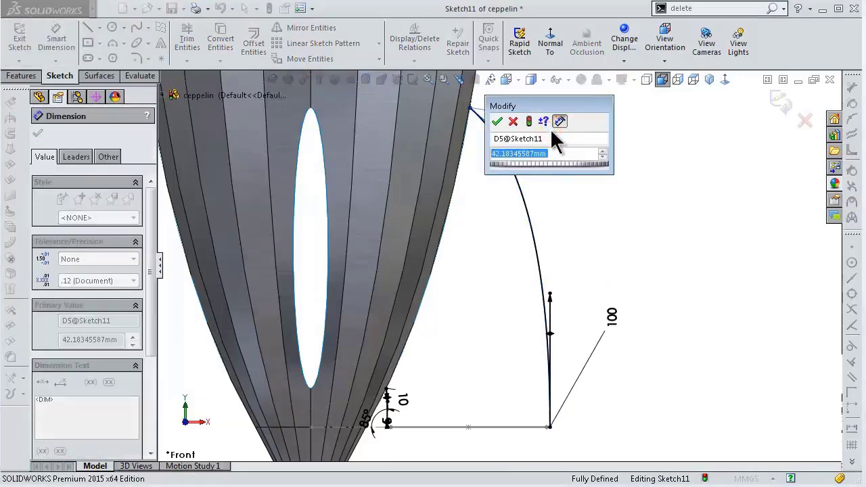
pyautogui.write('6')
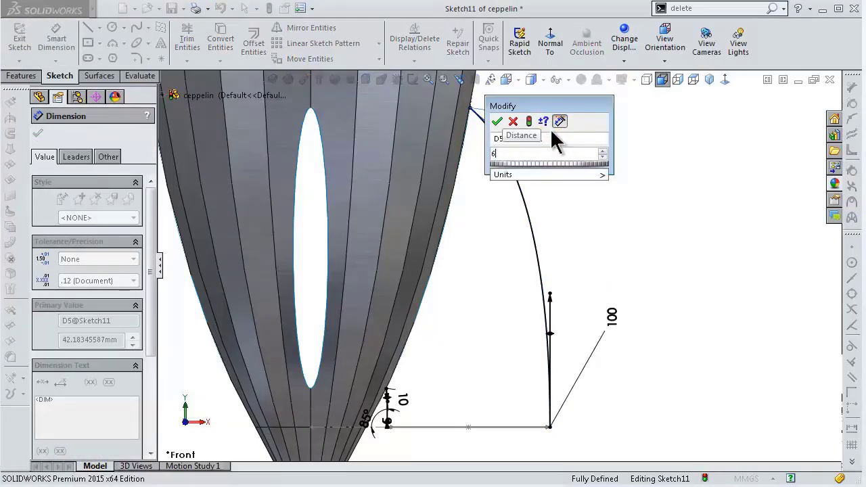
pyautogui.write('5')
pyautogui.press('Return')
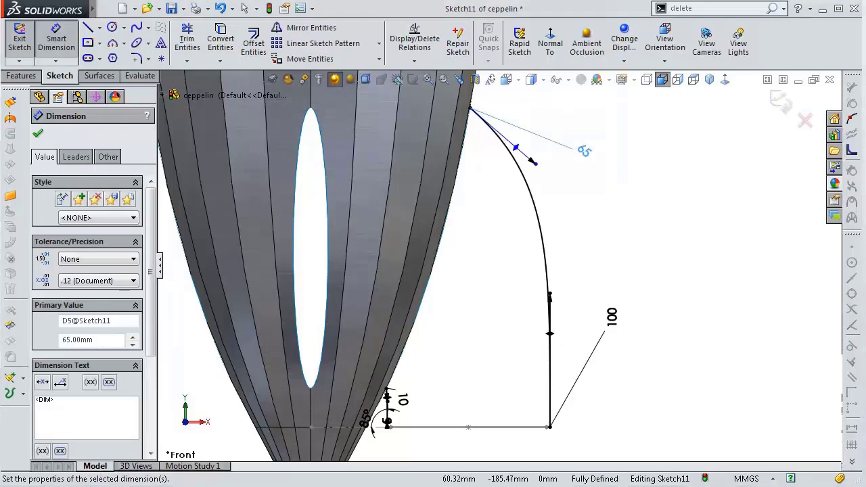
pyautogui.click(516, 149)
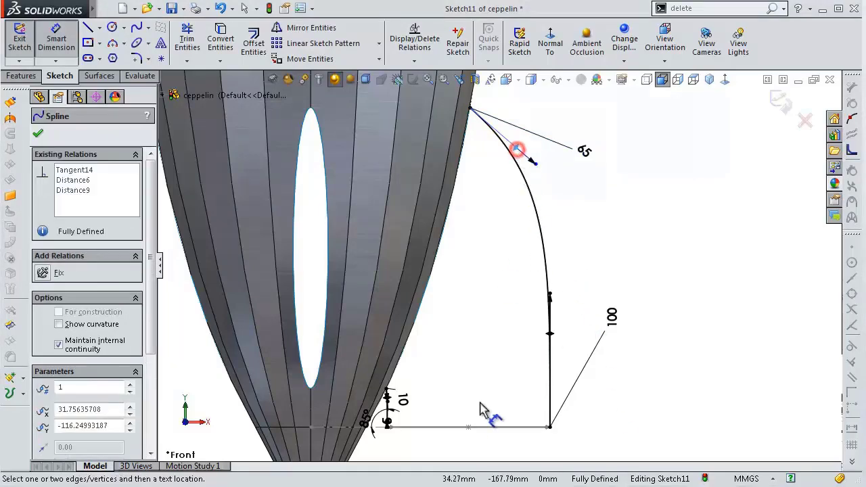
pyautogui.click(459, 427)
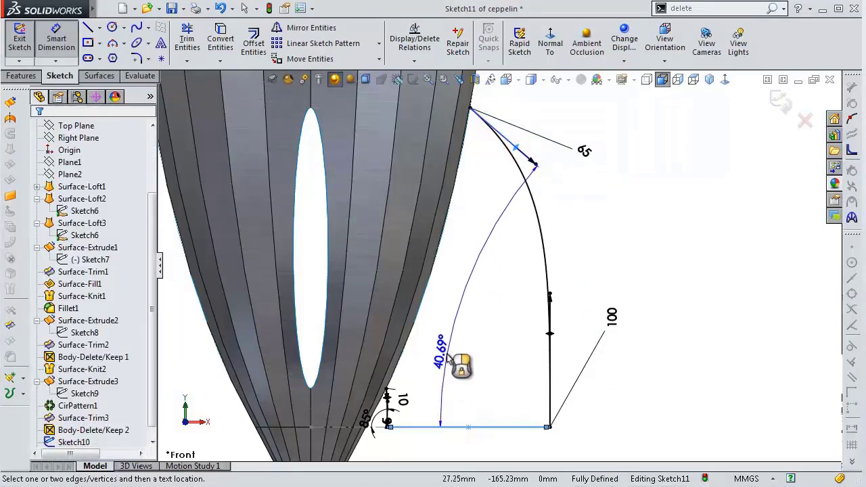
pyautogui.click(453, 364)
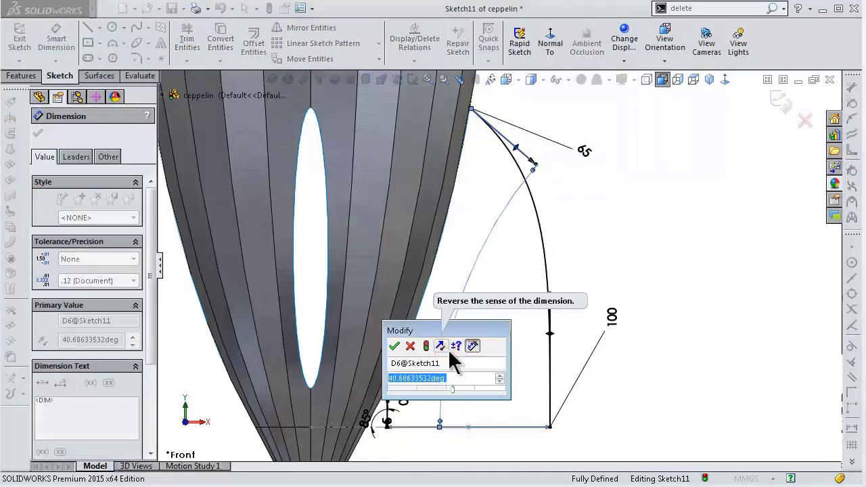
pyautogui.write('45')
pyautogui.press('Return')
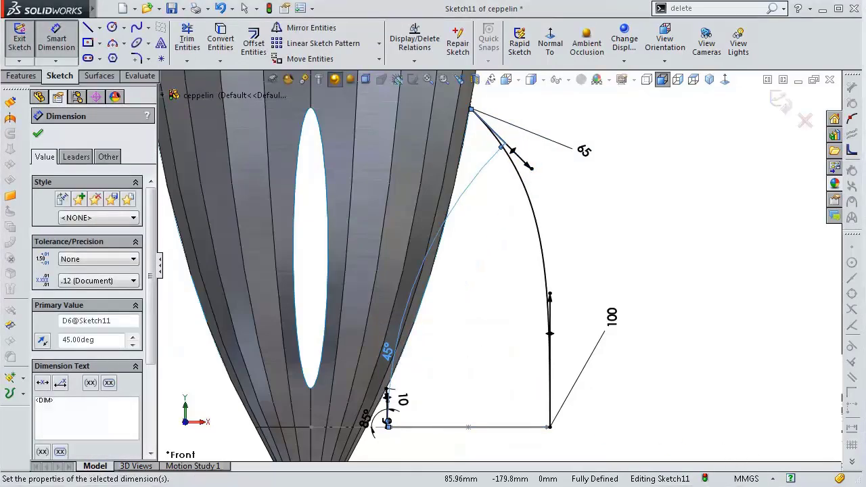
# Step: Finish dimensioning and orbit the view so the cone tip points down
pyautogui.press('Escape')
pyautogui.moveTo(648, 384); pyautogui.dragTo(653, 334, button='middle')
pyautogui.scroll(-1, 636, 359)
pyautogui.scroll(-2, 595, 375)
pyautogui.scroll(2, 577, 381)
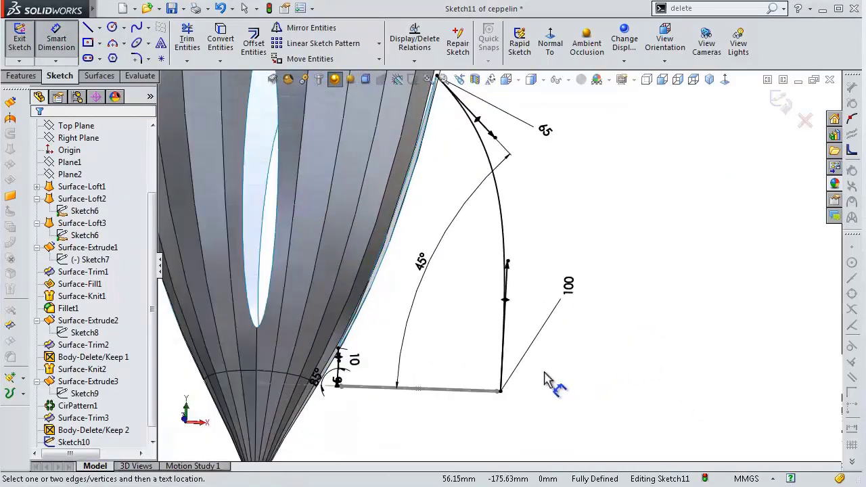
pyautogui.moveTo(541, 380)
pyautogui.mouseDown(button='middle')
pyautogui.moveTo(545, 334)
pyautogui.moveTo(546, 349)
pyautogui.moveTo(557, 328)
pyautogui.mouseUp(button='middle')
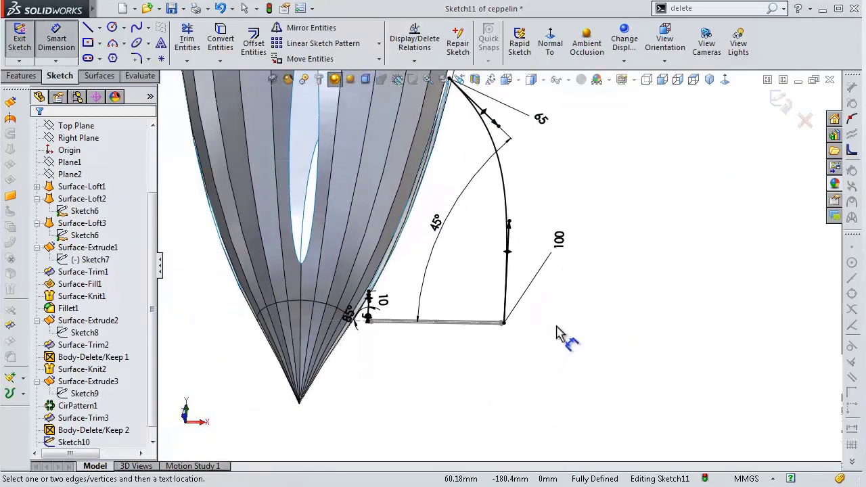
pyautogui.click(779, 102)
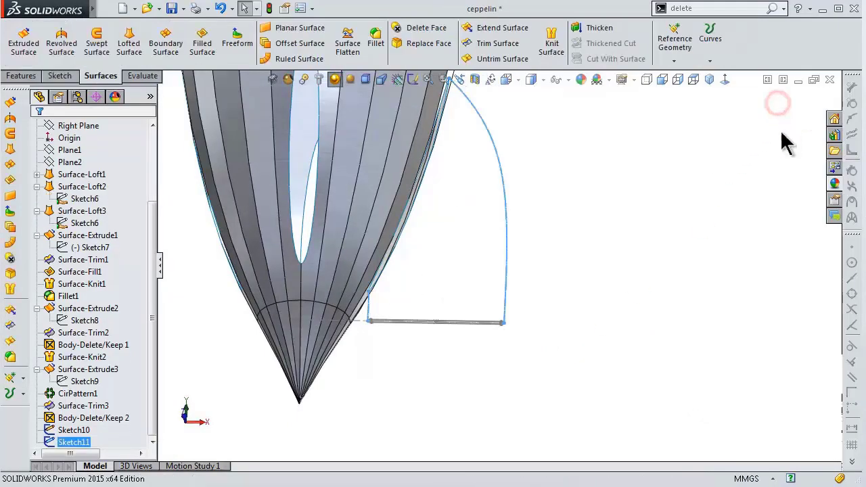
pyautogui.scroll(-2, 557, 325)
pyautogui.moveTo(512, 290)
pyautogui.mouseDown(button='middle')
pyautogui.moveTo(473, 228)
pyautogui.moveTo(440, 226)
pyautogui.moveTo(456, 226)
pyautogui.mouseUp(button='middle')
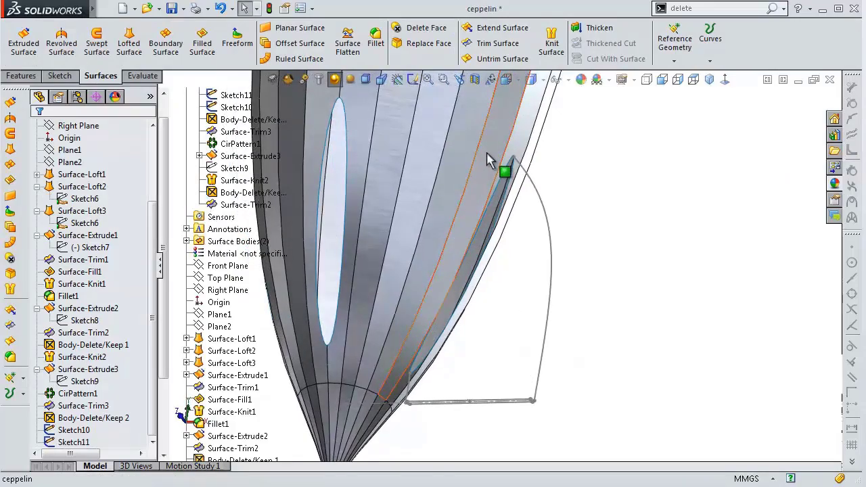
pyautogui.click(531, 81)
pyautogui.click(532, 164)
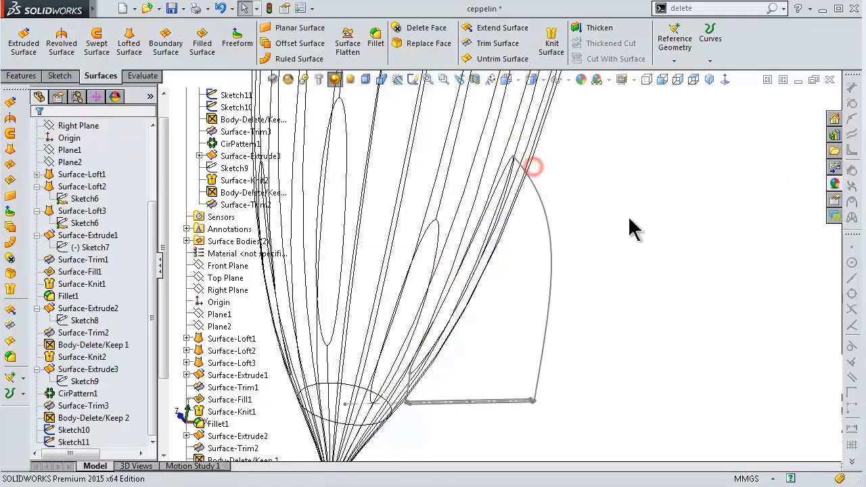
pyautogui.moveTo(621, 225)
pyautogui.mouseDown(button='middle')
pyautogui.moveTo(602, 228)
pyautogui.moveTo(618, 201)
pyautogui.moveTo(622, 86)
pyautogui.moveTo(622, 146)
pyautogui.moveTo(673, 402)
pyautogui.mouseUp(button='middle')
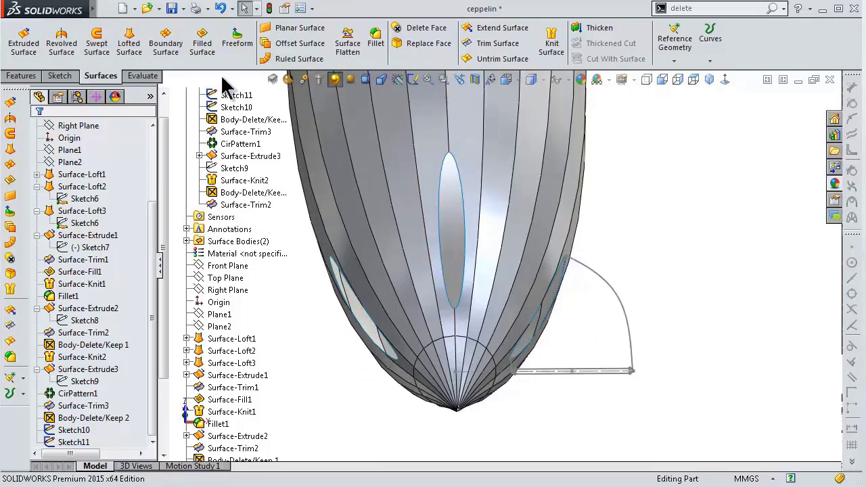
# Step: Start a Boundary Surface using the hull slot's edge loop as the Direction 1 curve
pyautogui.click(169, 45)
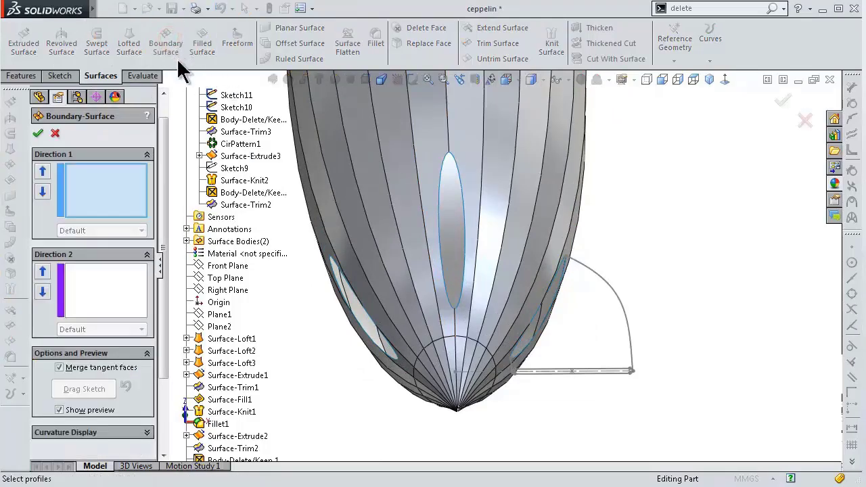
pyautogui.moveTo(564, 386)
pyautogui.mouseDown(button='middle')
pyautogui.moveTo(541, 298)
pyautogui.moveTo(532, 300)
pyautogui.mouseUp(button='middle')
pyautogui.scroll(-3, 521, 270)
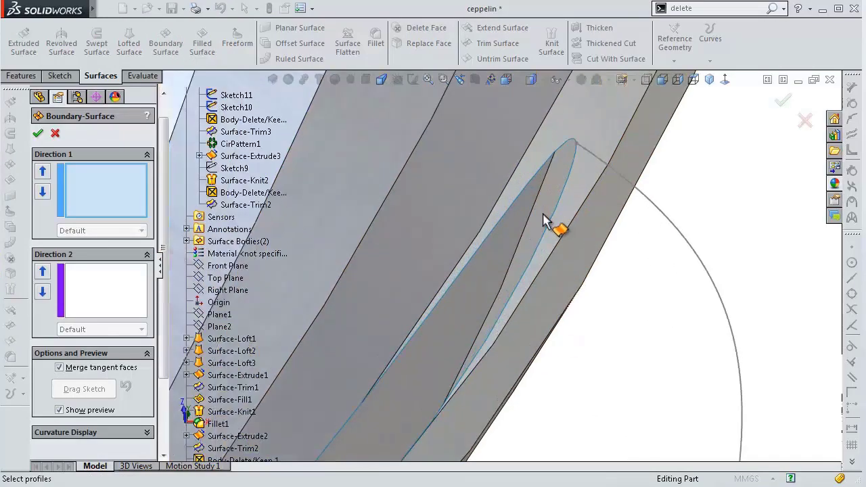
pyautogui.click(560, 205)
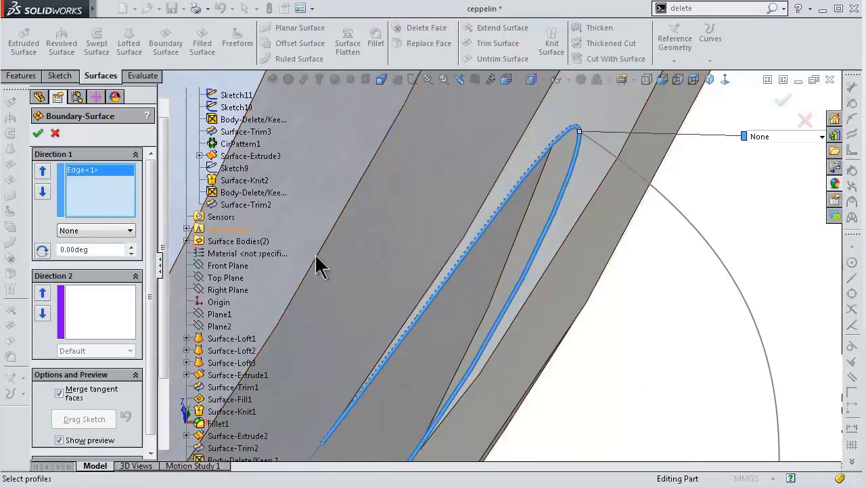
pyautogui.scroll(3, 652, 286)
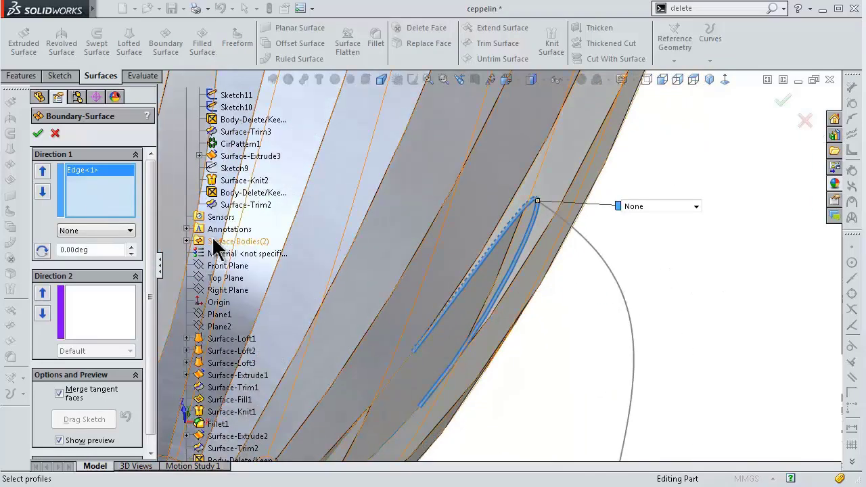
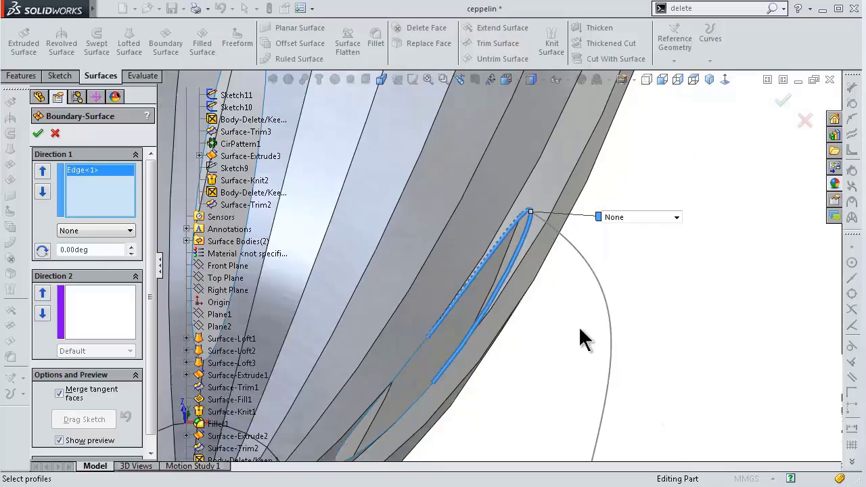
# Step: Orbit below the hull and clear the wrongly picked fin sketch from the Direction 1 profiles
pyautogui.scroll(3, 578, 326)
pyautogui.scroll(-2, 521, 377)
pyautogui.moveTo(481, 352)
pyautogui.mouseDown(button='middle')
pyautogui.moveTo(386, 257)
pyautogui.moveTo(433, 218)
pyautogui.mouseUp(button='middle')
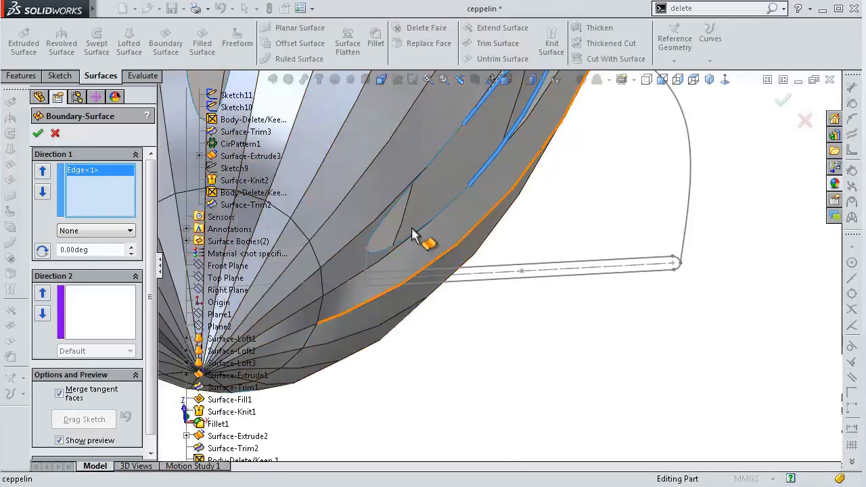
pyautogui.click(606, 264)
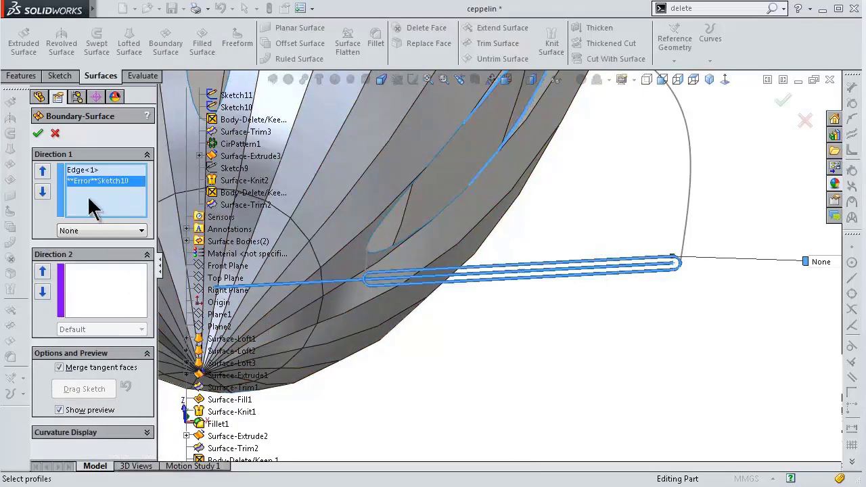
pyautogui.rightClick(94, 201)
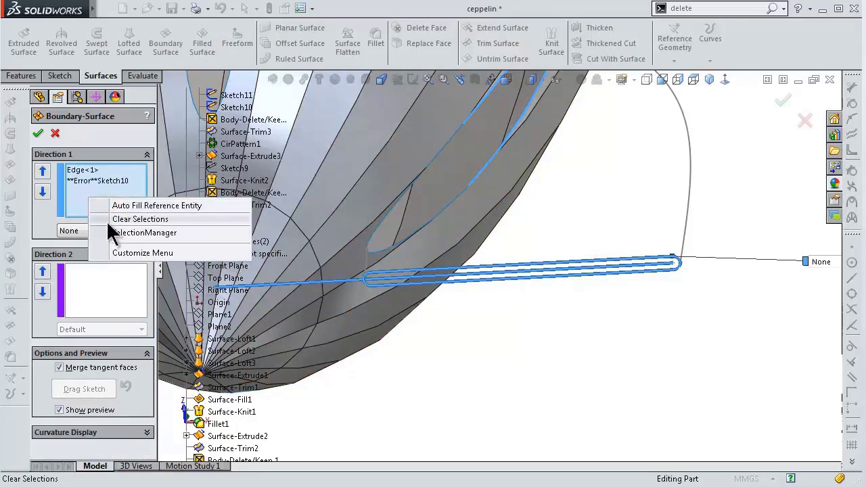
pyautogui.click(107, 219)
# Step: Add the hull opening as a closed-loop profile with Select Closed Loop
pyautogui.rightClick(99, 190)
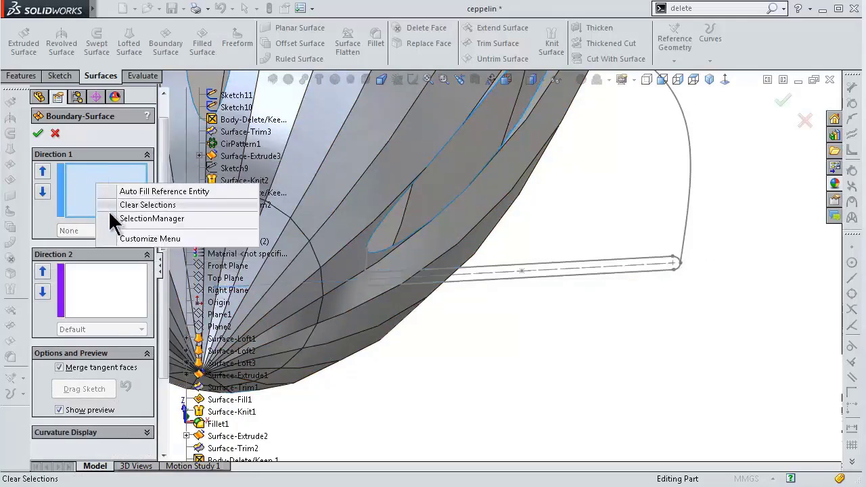
pyautogui.click(112, 219)
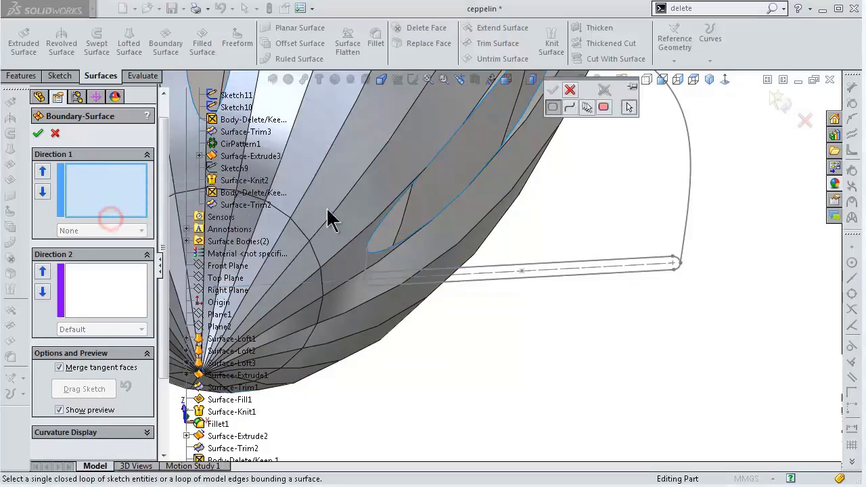
pyautogui.click(511, 134)
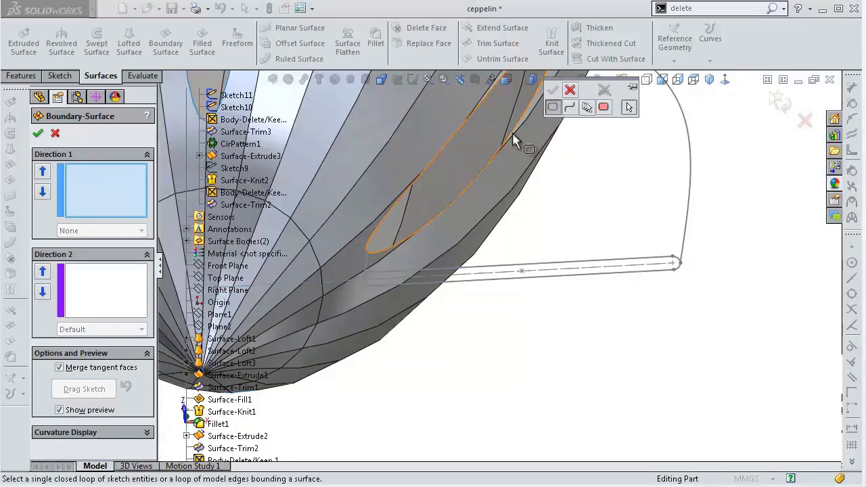
pyautogui.rightClick(512, 133)
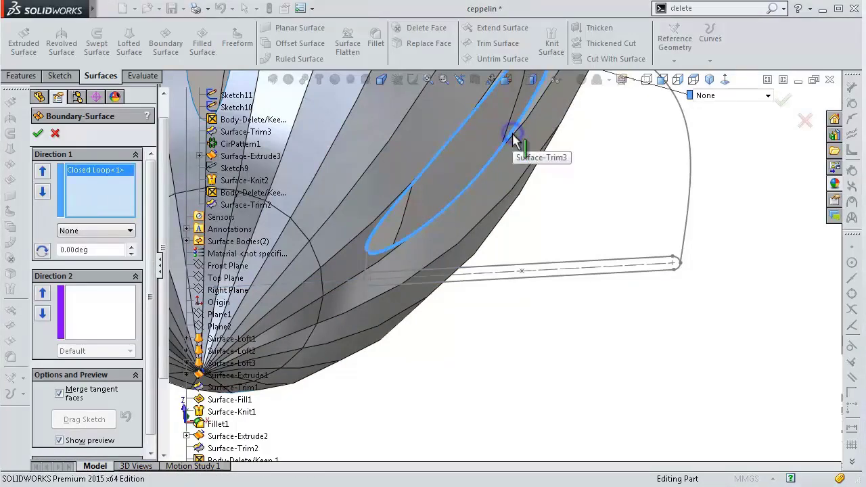
pyautogui.click(100, 203)
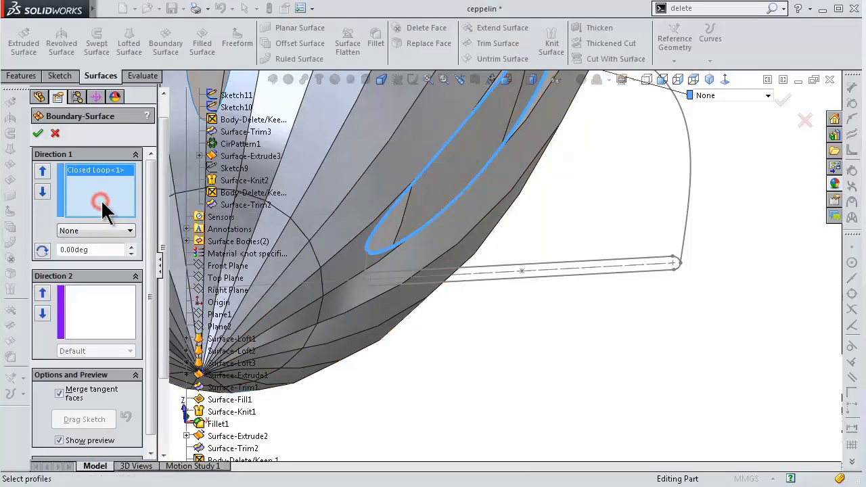
# Step: Add the closed fin-tip sketch loop as the second Direction 1 profile
pyautogui.rightClick(103, 203)
pyautogui.click(119, 231)
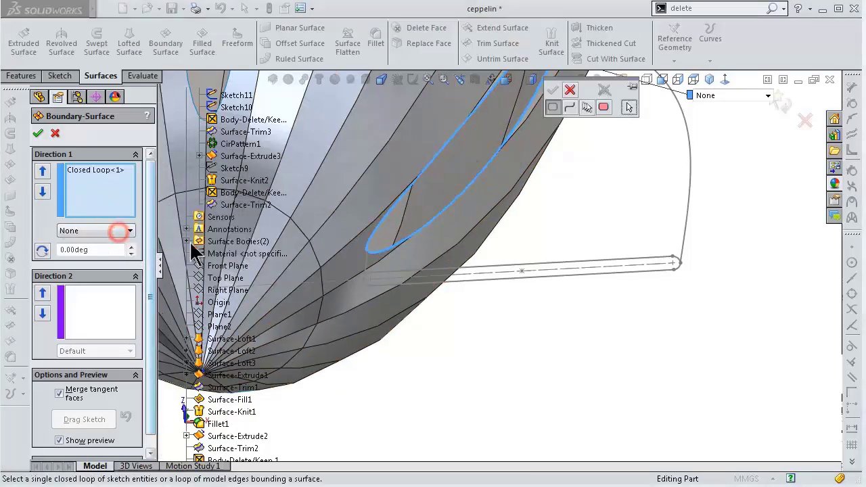
pyautogui.click(558, 107)
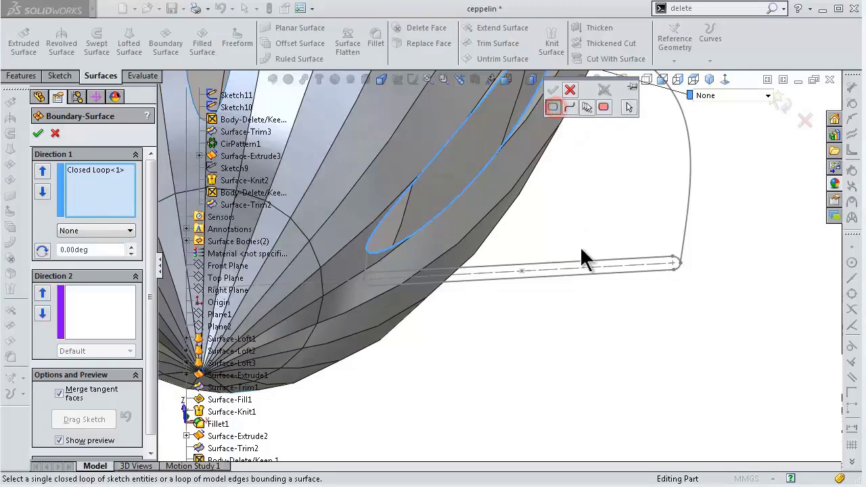
pyautogui.click(605, 263)
pyautogui.rightClick(607, 264)
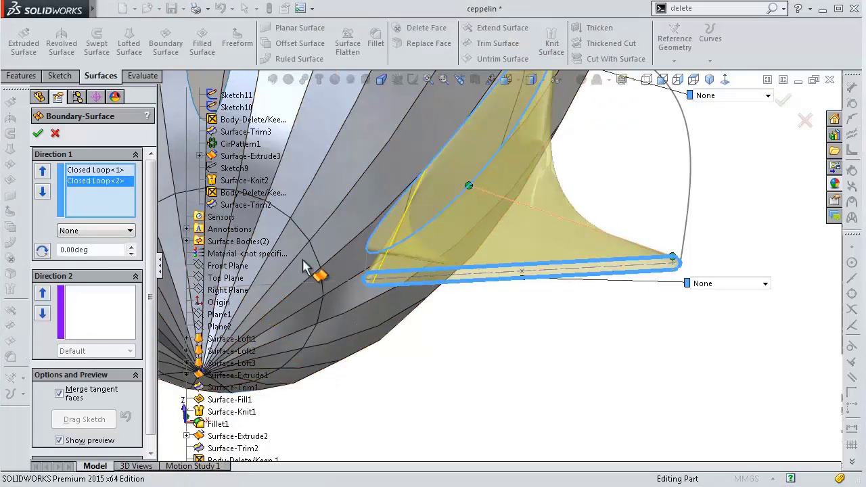
# Step: Inspect the surface preview and align the profile connector to the loop's end
pyautogui.moveTo(604, 234)
pyautogui.mouseDown(button='middle')
pyautogui.moveTo(518, 192)
pyautogui.moveTo(536, 203)
pyautogui.mouseUp(button='middle')
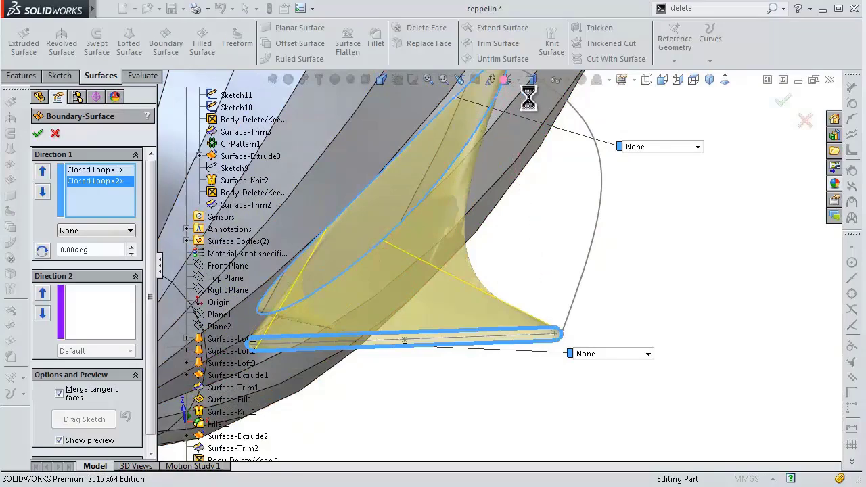
pyautogui.moveTo(528, 98)
pyautogui.mouseDown(button='middle')
pyautogui.moveTo(547, 135)
pyautogui.moveTo(498, 151)
pyautogui.moveTo(499, 197)
pyautogui.mouseUp(button='middle')
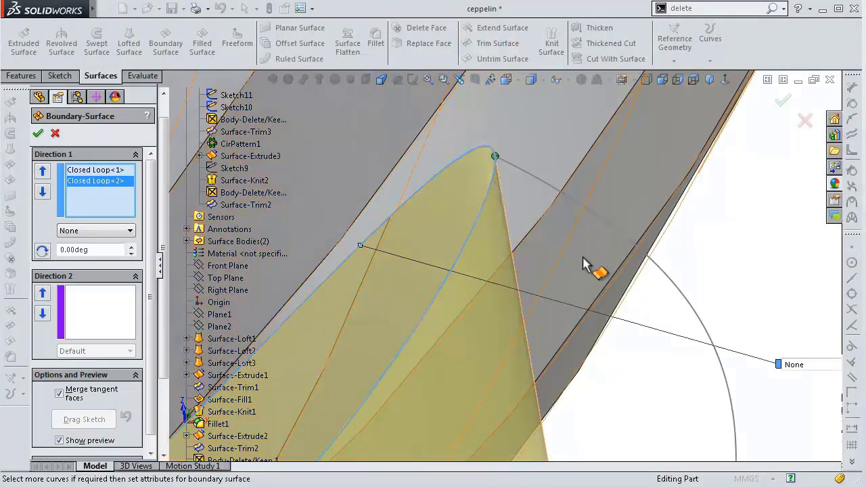
pyautogui.moveTo(589, 270)
pyautogui.mouseDown(button='middle')
pyautogui.moveTo(599, 454)
pyautogui.moveTo(550, 435)
pyautogui.moveTo(500, 379)
pyautogui.mouseUp(button='middle')
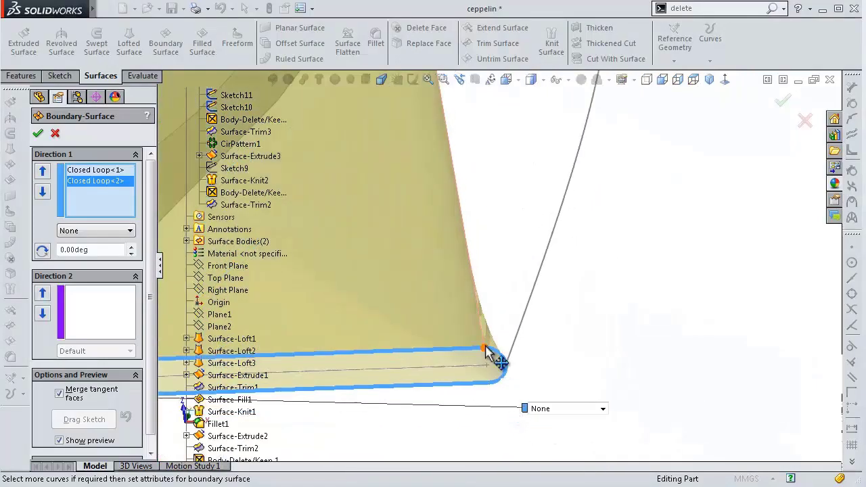
pyautogui.moveTo(484, 347); pyautogui.dragTo(506, 365)
pyautogui.moveTo(575, 359)
pyautogui.mouseDown(button='middle')
pyautogui.moveTo(540, 317)
pyautogui.moveTo(510, 206)
pyautogui.mouseUp(button='middle')
pyautogui.scroll(-3, 448, 271)
pyautogui.moveTo(328, 287); pyautogui.dragTo(352, 290, button='middle')
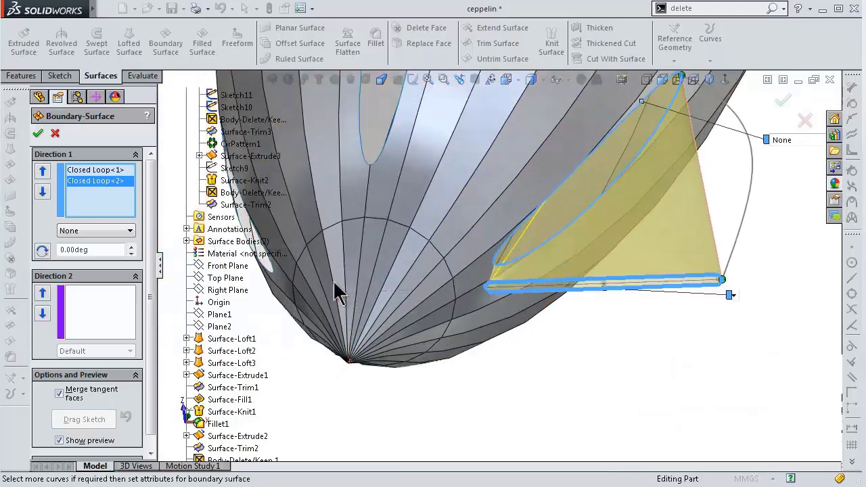
# Step: Add the short fin root edge as a Direction 2 guide curve using Select Open Loop
pyautogui.click(88, 308)
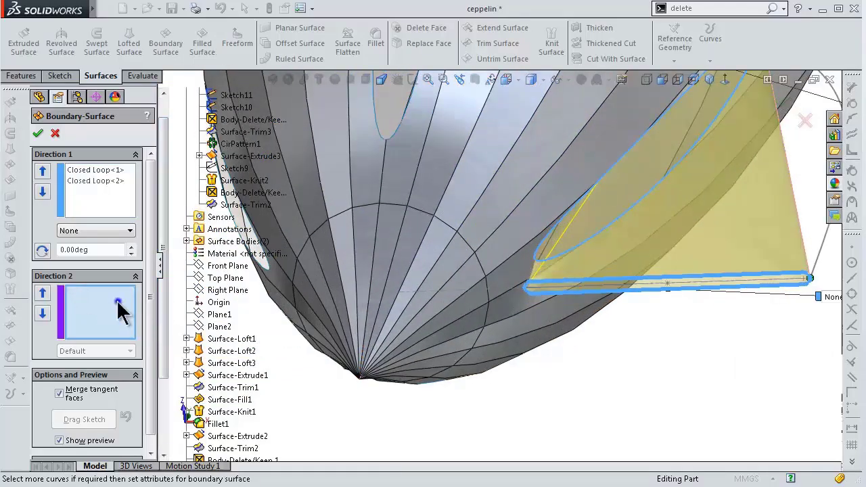
pyautogui.rightClick(119, 301)
pyautogui.click(135, 334)
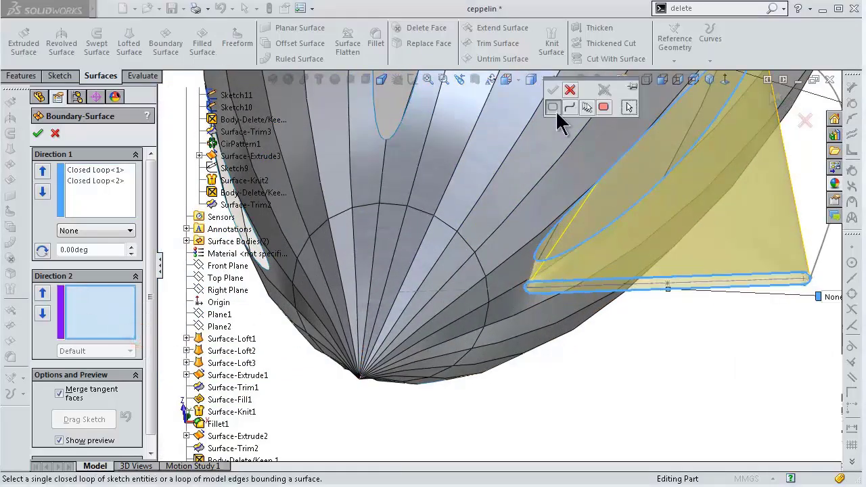
pyautogui.scroll(-5, 541, 257)
pyautogui.scroll(-3, 541, 256)
pyautogui.moveTo(541, 257)
pyautogui.mouseDown(button='middle')
pyautogui.moveTo(464, 315)
pyautogui.moveTo(489, 284)
pyautogui.moveTo(717, 336)
pyautogui.mouseUp(button='middle')
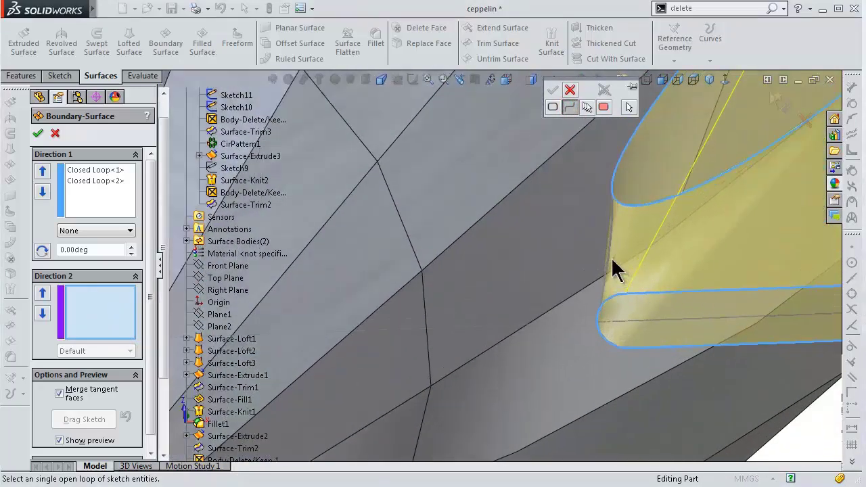
pyautogui.click(610, 257)
pyautogui.rightClick(610, 258)
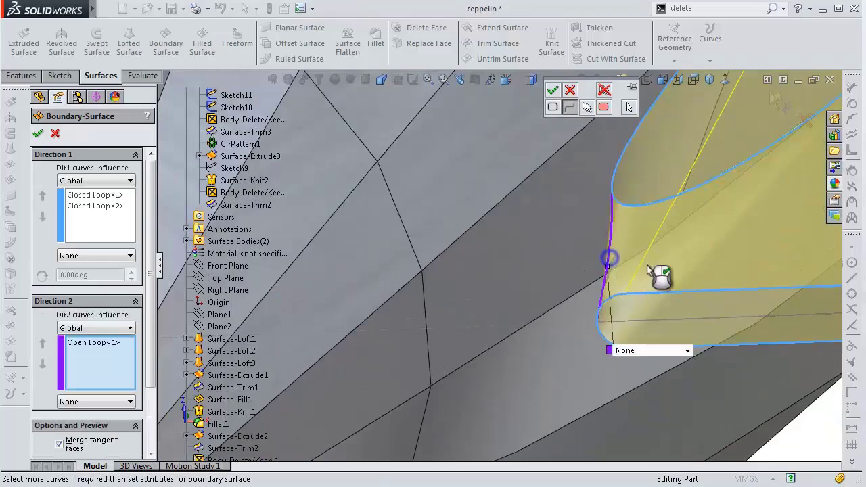
pyautogui.moveTo(647, 266)
pyautogui.mouseDown(button='middle')
pyautogui.moveTo(719, 277)
pyautogui.moveTo(737, 242)
pyautogui.moveTo(729, 230)
pyautogui.mouseUp(button='middle')
pyautogui.scroll(-3, 730, 230)
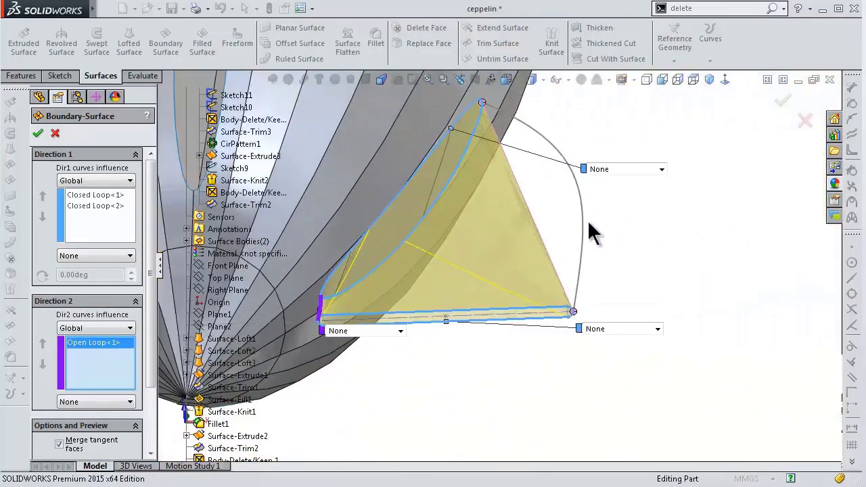
# Step: Add the curved outer arc as the second guide curve and create Boundary-Surface1
pyautogui.rightClick(107, 354)
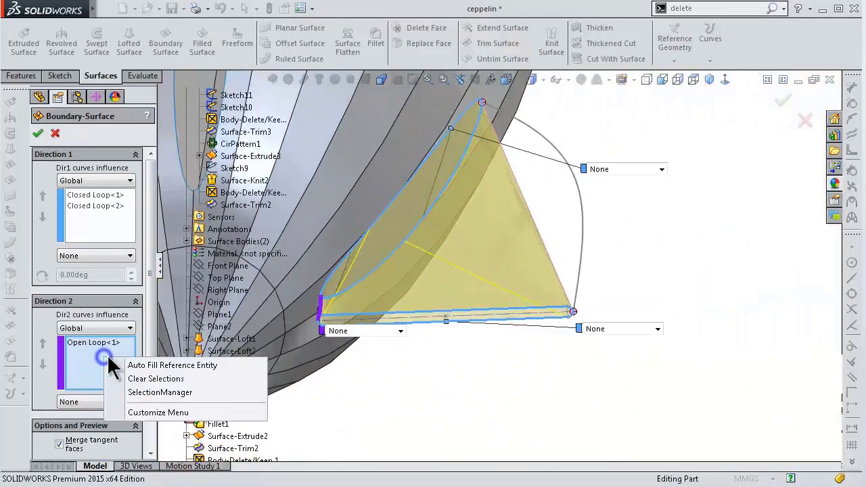
pyautogui.click(142, 394)
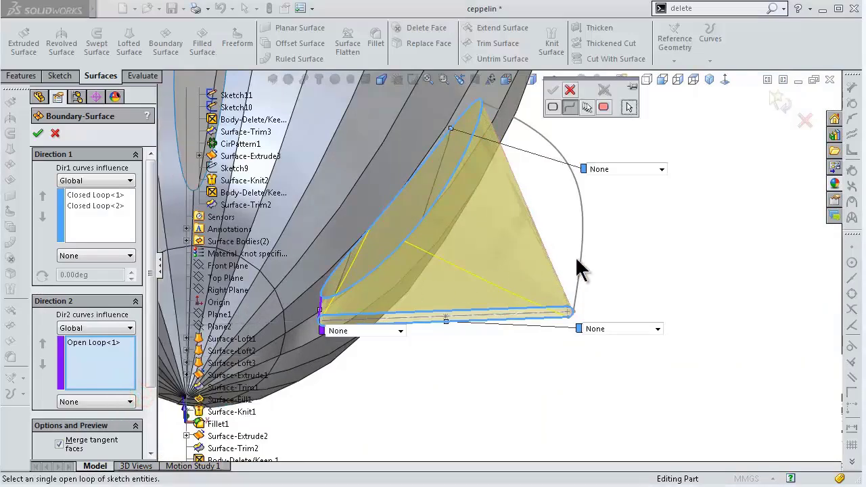
pyautogui.click(579, 204)
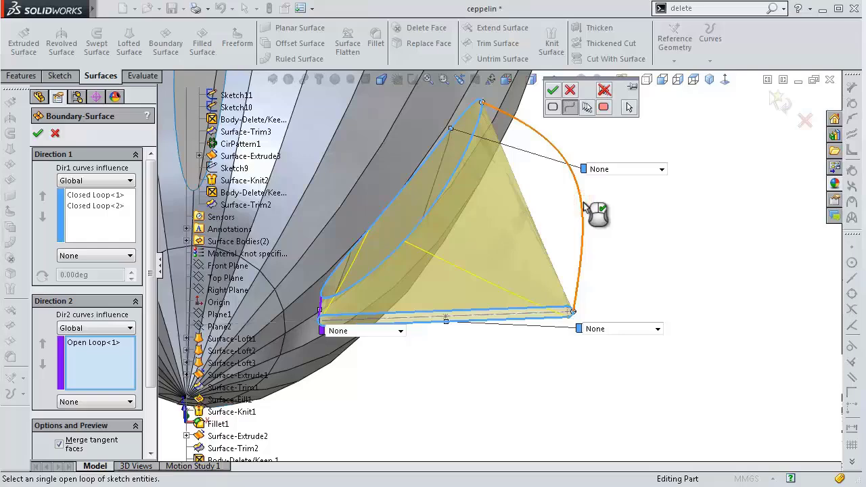
pyautogui.rightClick(583, 204)
pyautogui.moveTo(539, 271); pyautogui.dragTo(606, 228, button='middle')
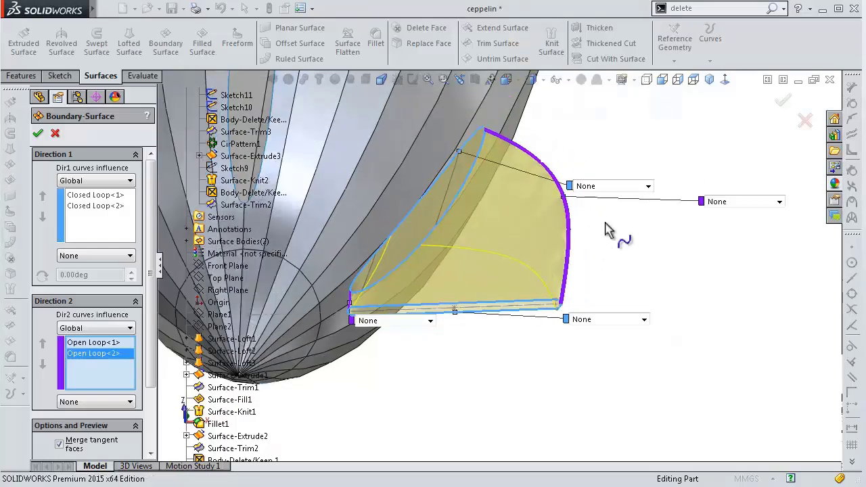
pyautogui.click(782, 103)
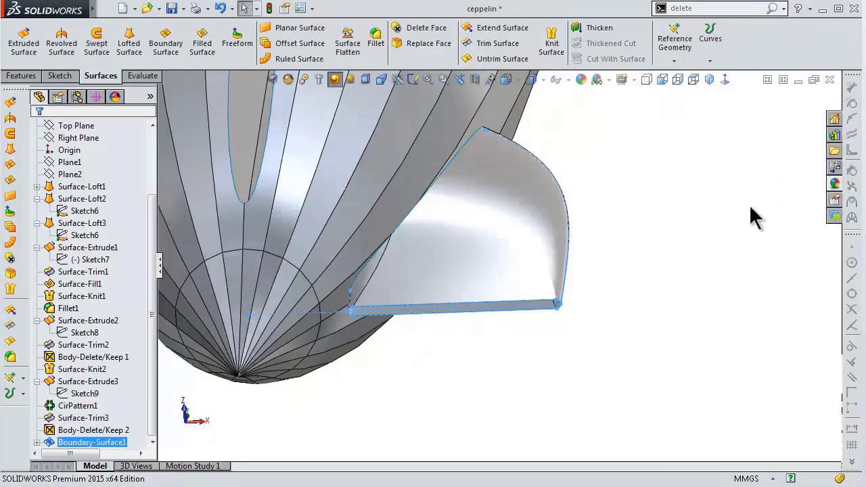
# Step: Inspect the finished fin from below and start a Filled Surface for its open end
pyautogui.click(641, 331)
pyautogui.moveTo(641, 331)
pyautogui.mouseDown(button='middle')
pyautogui.moveTo(518, 365)
pyautogui.moveTo(409, 344)
pyautogui.moveTo(368, 319)
pyautogui.moveTo(341, 222)
pyautogui.mouseUp(button='middle')
pyautogui.scroll(-3, 399, 323)
pyautogui.moveTo(399, 323); pyautogui.dragTo(393, 225, button='middle')
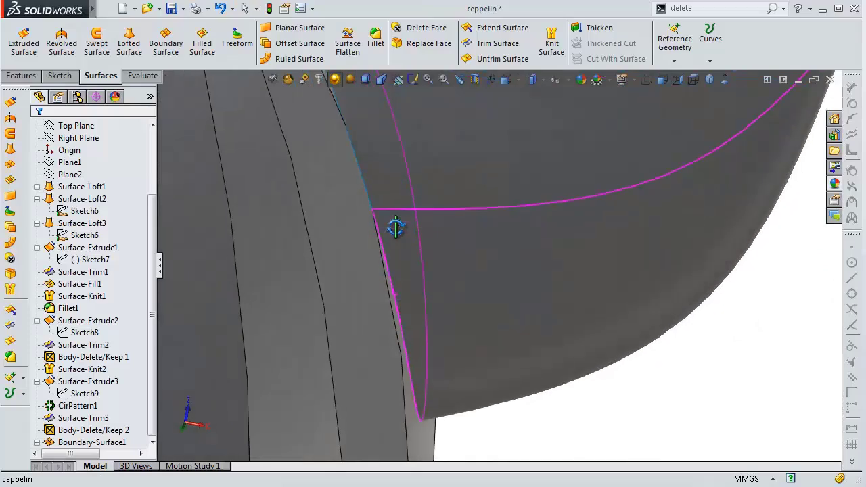
pyautogui.scroll(-3, 441, 234)
pyautogui.scroll(3, 441, 235)
pyautogui.moveTo(570, 180); pyautogui.dragTo(545, 257, button='middle')
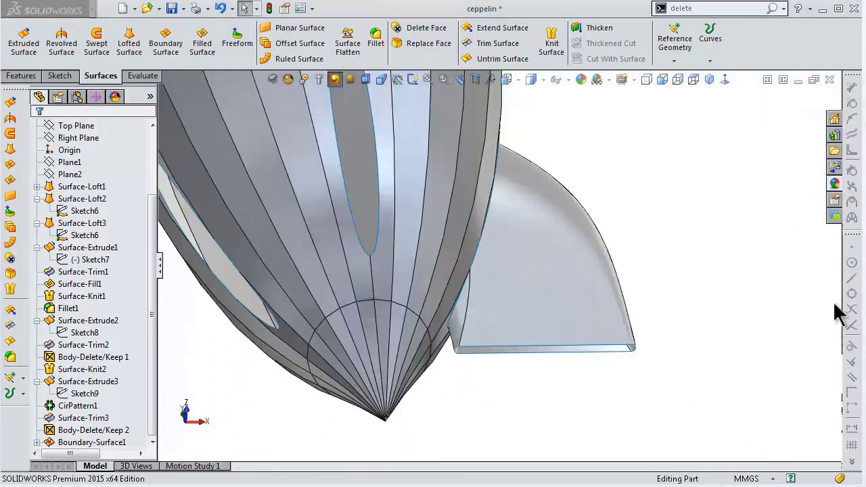
pyautogui.click(203, 44)
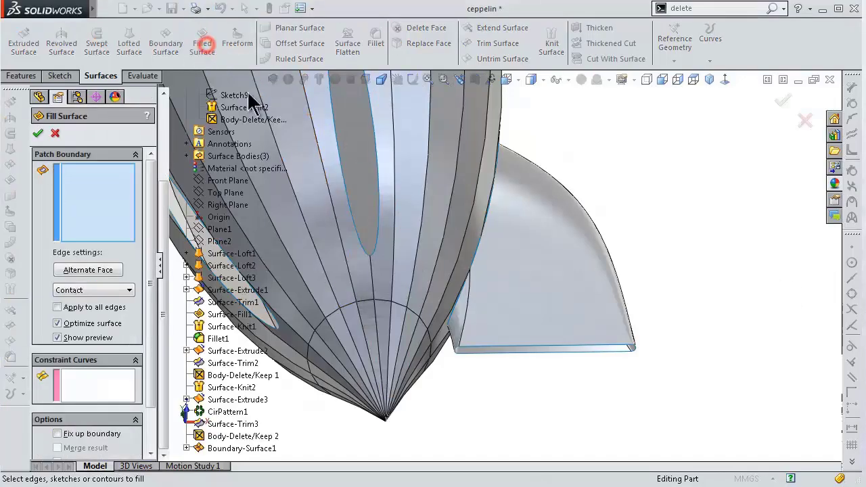
# Step: Pick the fin's bottom edge as patch boundary, then clear all boundary selections
pyautogui.click(624, 352)
pyautogui.moveTo(566, 381)
pyautogui.mouseDown(button='middle')
pyautogui.moveTo(638, 361)
pyautogui.moveTo(629, 311)
pyautogui.mouseUp(button='middle')
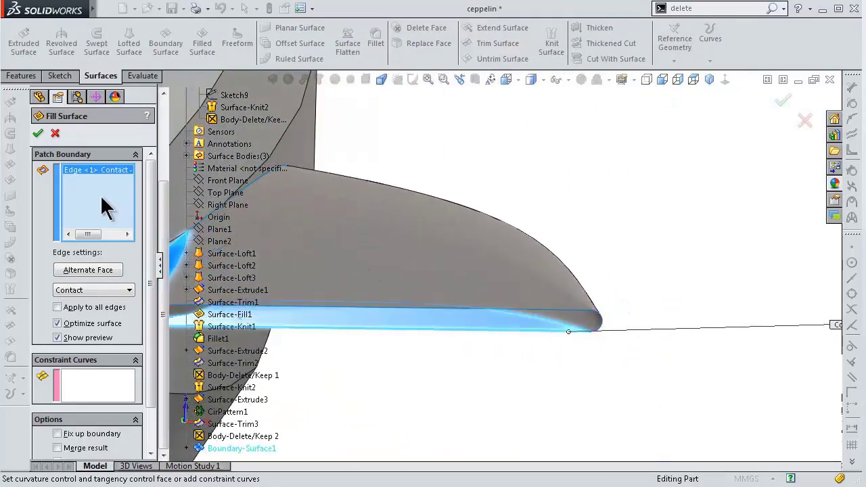
pyautogui.rightClick(95, 195)
pyautogui.click(88, 199)
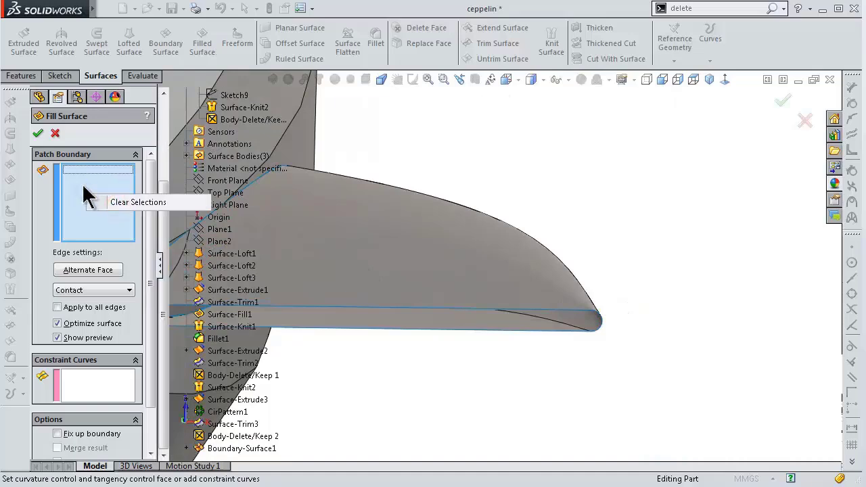
pyautogui.click(77, 171)
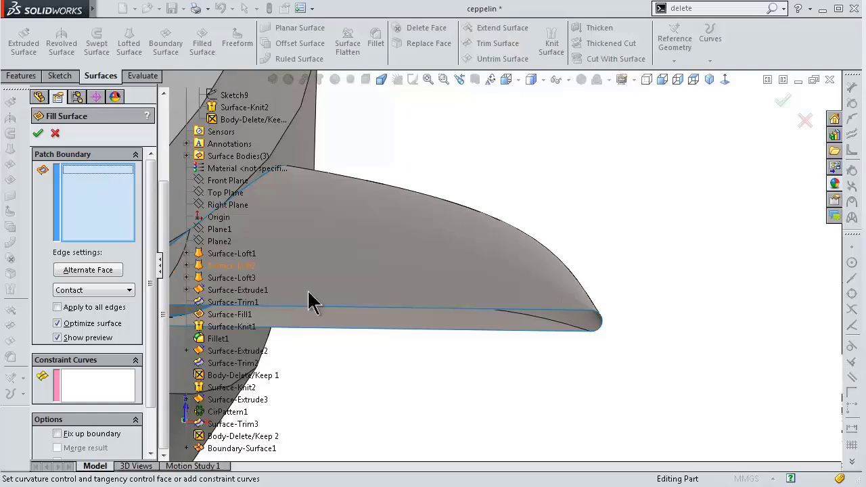
# Step: Reselect three fin edges and try OK, then cancel after the open-boundary rebuild error
pyautogui.click(600, 316)
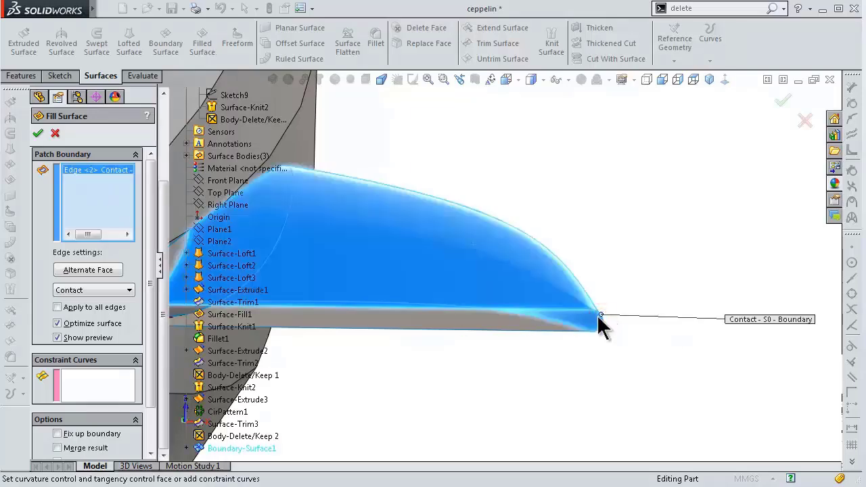
pyautogui.click(574, 332)
pyautogui.moveTo(484, 336); pyautogui.dragTo(325, 284, button='middle')
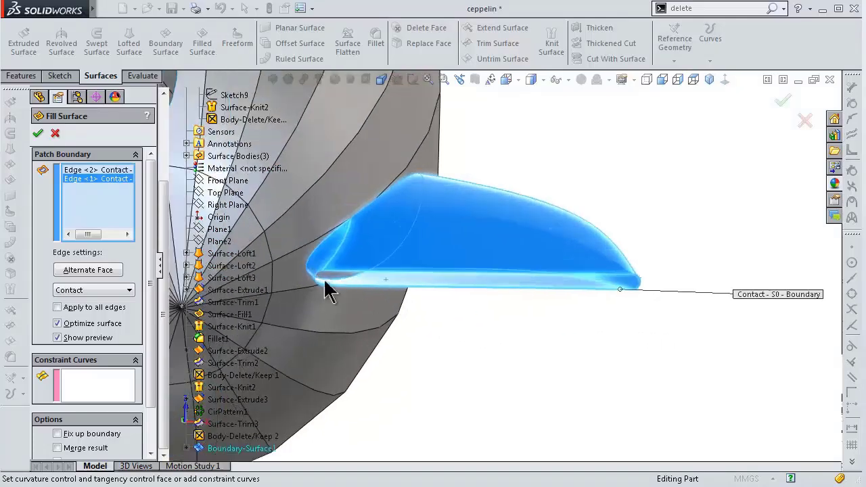
pyautogui.click(316, 278)
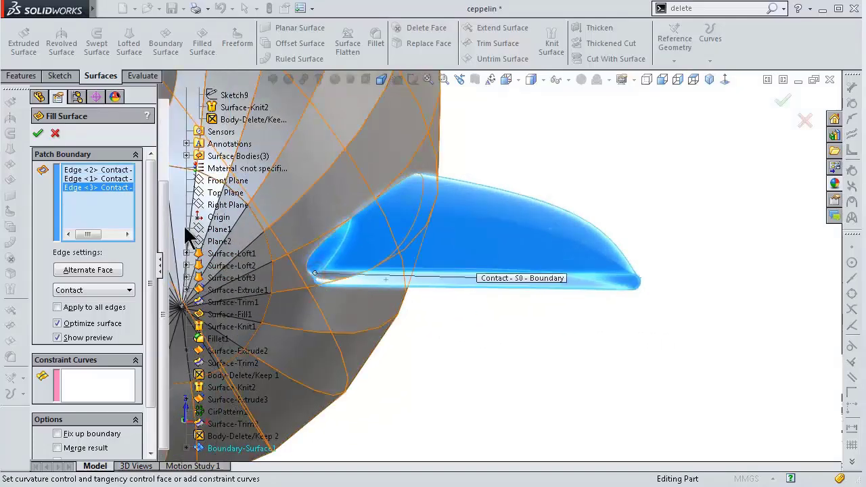
pyautogui.click(37, 135)
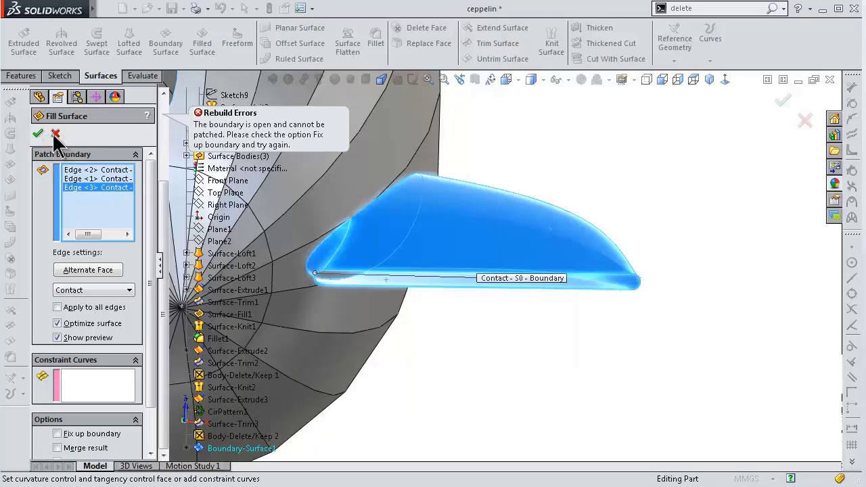
pyautogui.click(55, 134)
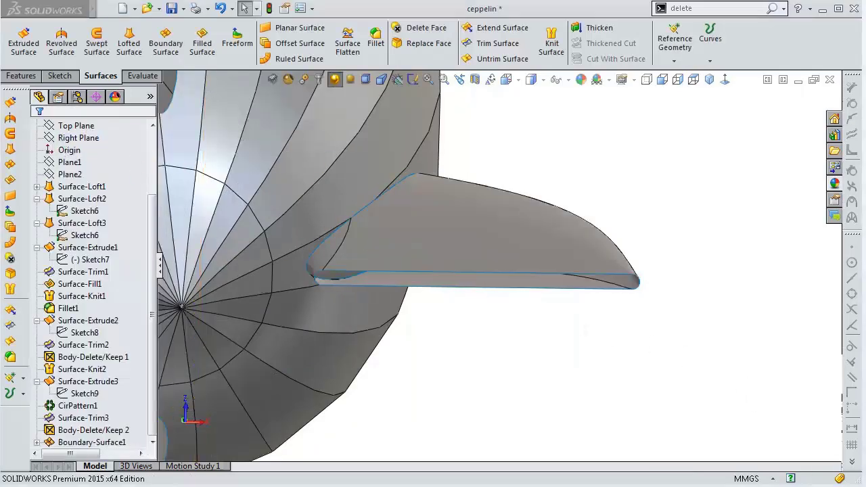
# Step: Start a new Filled Surface and pick three edges around the fin's open end
pyautogui.scroll(-5, 628, 315)
pyautogui.click(207, 47)
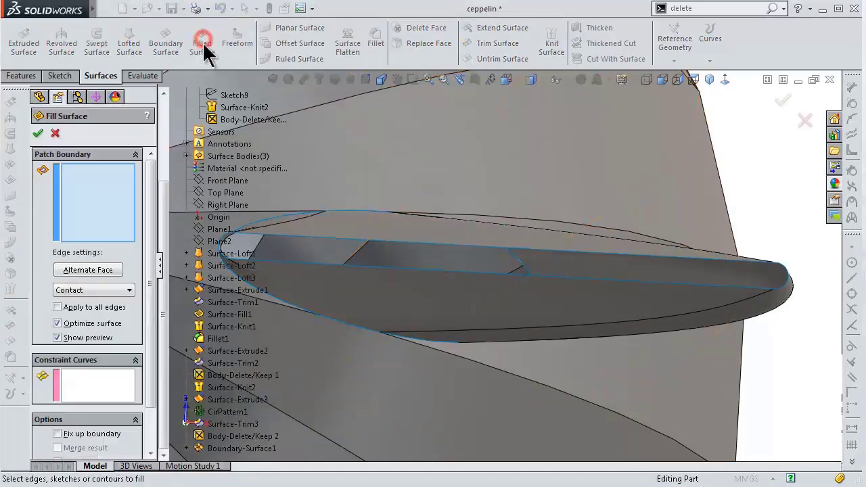
pyautogui.click(448, 244)
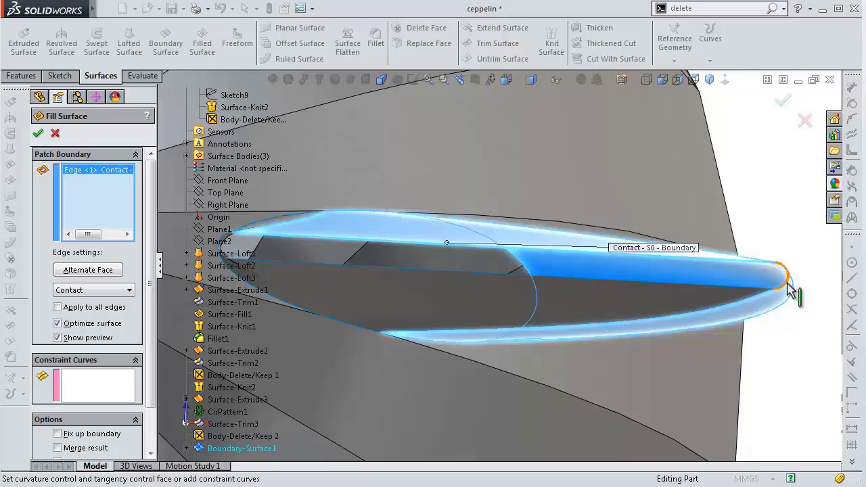
pyautogui.click(786, 285)
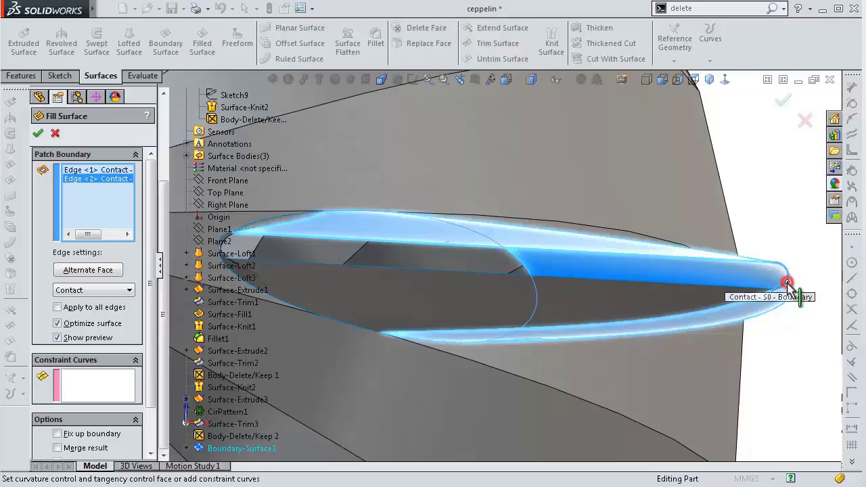
pyautogui.click(718, 288)
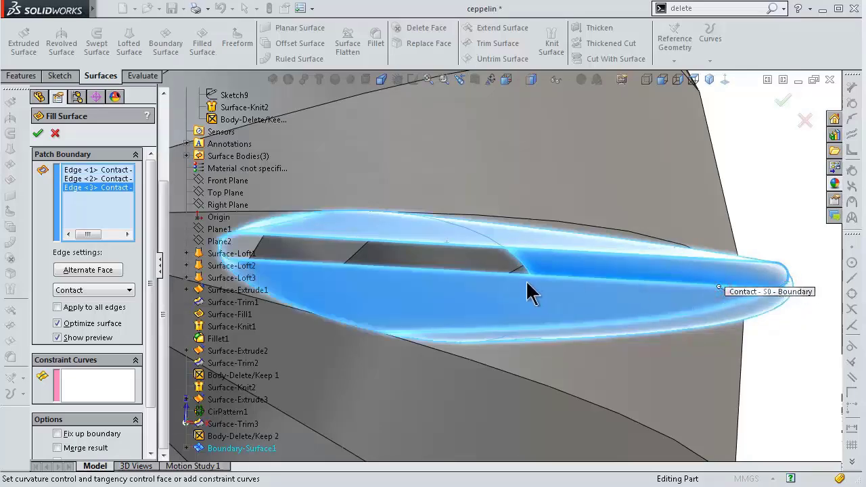
# Step: Add the fourth edge to close the boundary, confirm the patch, and inspect the fin
pyautogui.scroll(3, 527, 284)
pyautogui.scroll(-2, 399, 260)
pyautogui.scroll(-2, 382, 257)
pyautogui.scroll(-2, 369, 255)
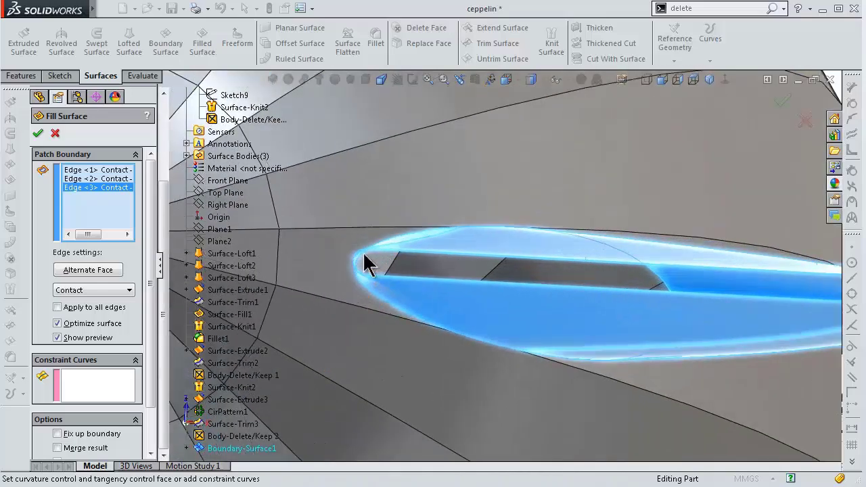
pyautogui.click(359, 253)
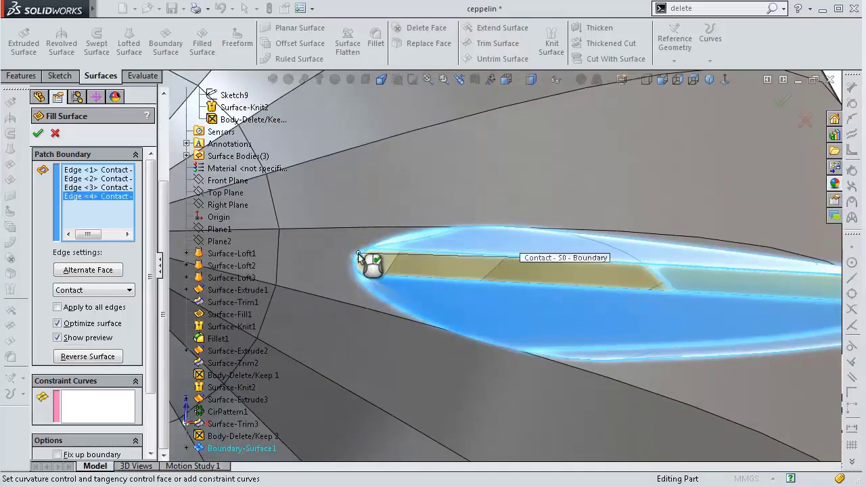
pyautogui.rightClick(359, 254)
pyautogui.moveTo(550, 261)
pyautogui.mouseDown(button='middle')
pyautogui.moveTo(628, 250)
pyautogui.moveTo(599, 278)
pyautogui.mouseUp(button='middle')
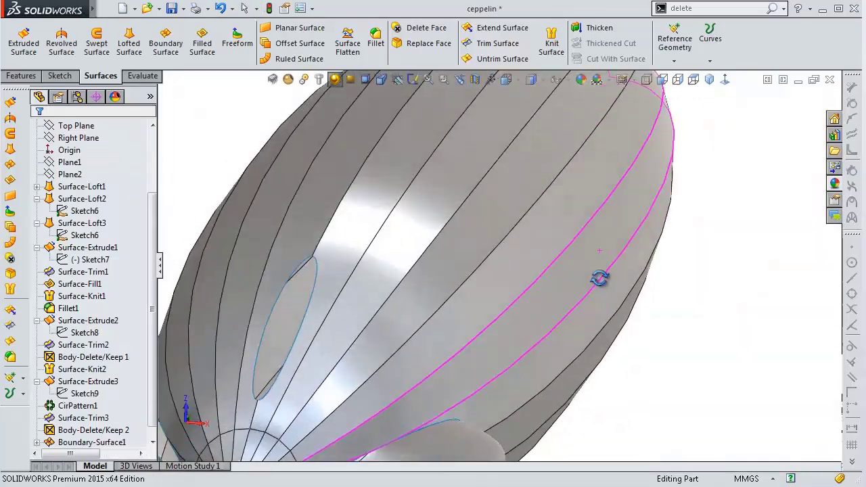
pyautogui.scroll(3, 492, 332)
pyautogui.scroll(-2, 499, 373)
pyautogui.scroll(-1, 417, 97)
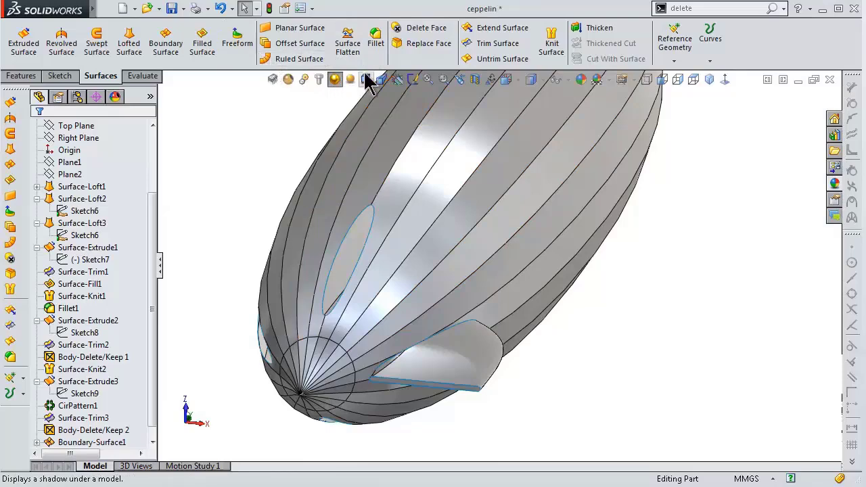
# Step: Knit Boundary-Surface1 and Surface-Fill2 into a single surface, Surface-Knit3
pyautogui.click(548, 49)
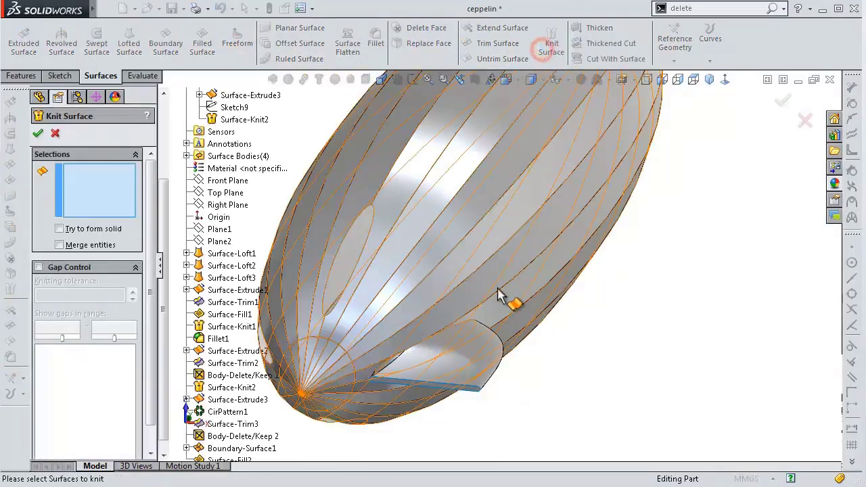
pyautogui.click(488, 365)
pyautogui.scroll(-3, 479, 378)
pyautogui.scroll(-2, 477, 384)
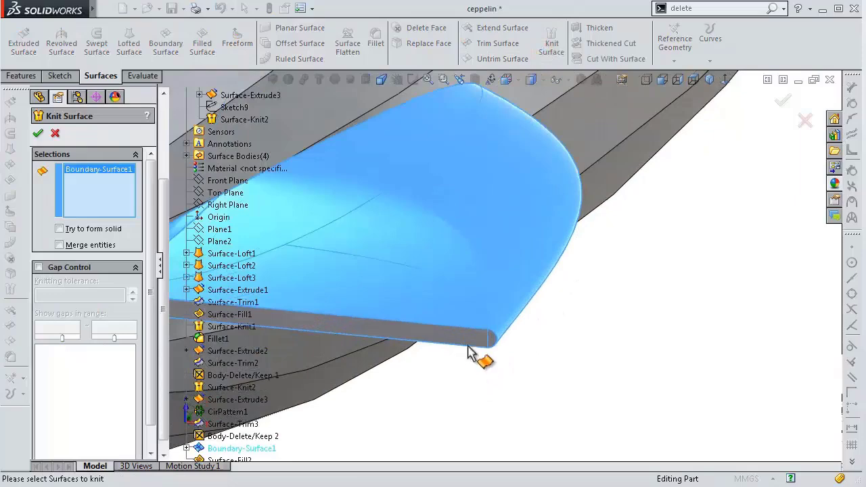
pyautogui.click(467, 341)
pyautogui.rightClick(468, 342)
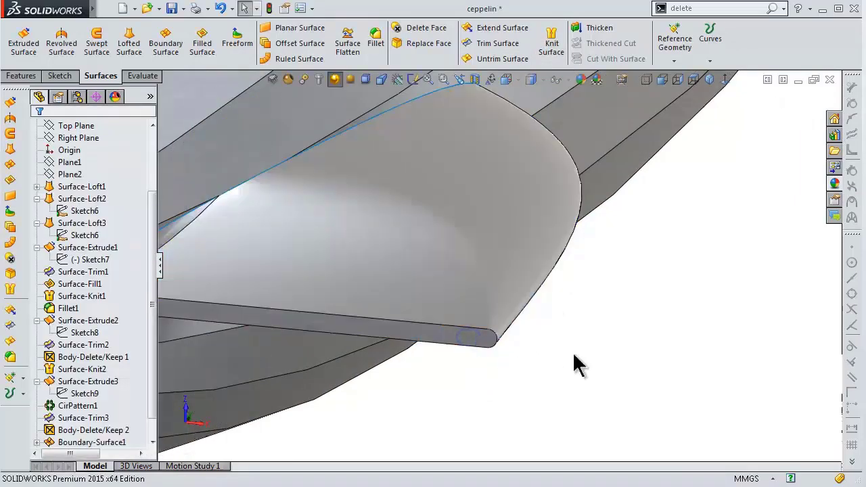
pyautogui.scroll(3, 572, 352)
pyautogui.scroll(-3, 466, 213)
pyautogui.moveTo(363, 203); pyautogui.dragTo(389, 215, button='middle')
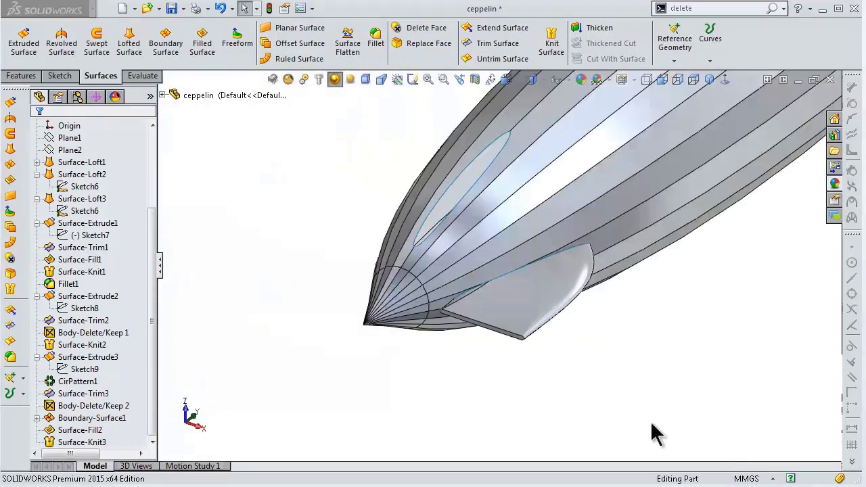
pyautogui.moveTo(599, 367); pyautogui.dragTo(612, 370, button='middle')
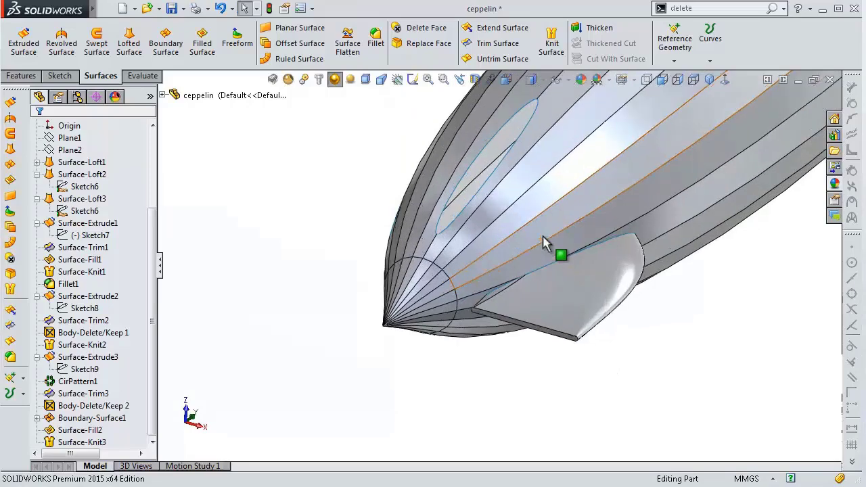
# Step: Show Sketch9 and set the display style to Hidden Lines Visible
pyautogui.click(85, 369)
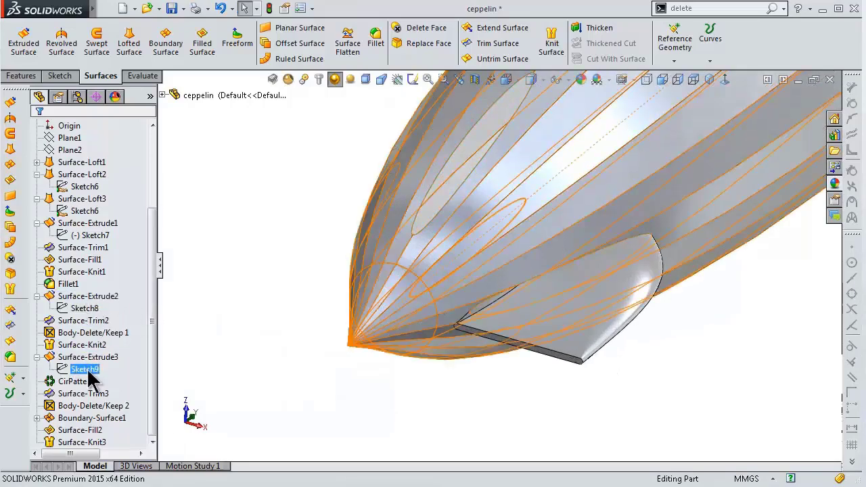
pyautogui.click(89, 370)
pyautogui.click(96, 348)
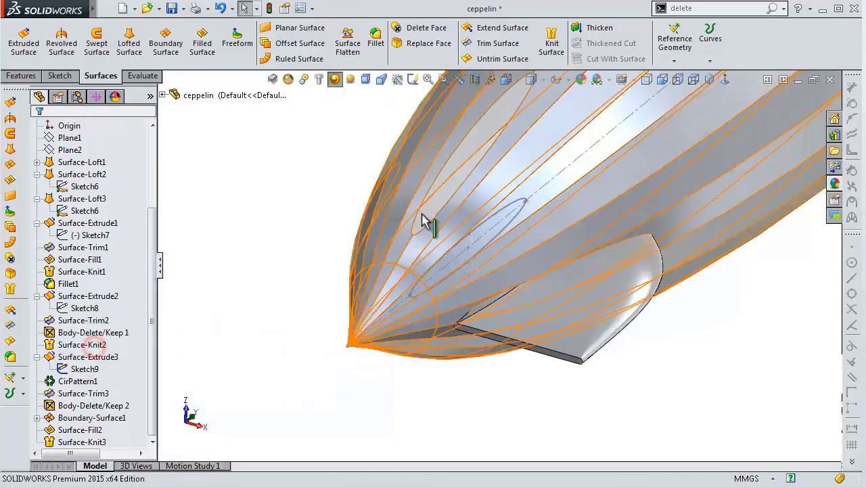
pyautogui.moveTo(358, 218); pyautogui.dragTo(378, 228, button='middle')
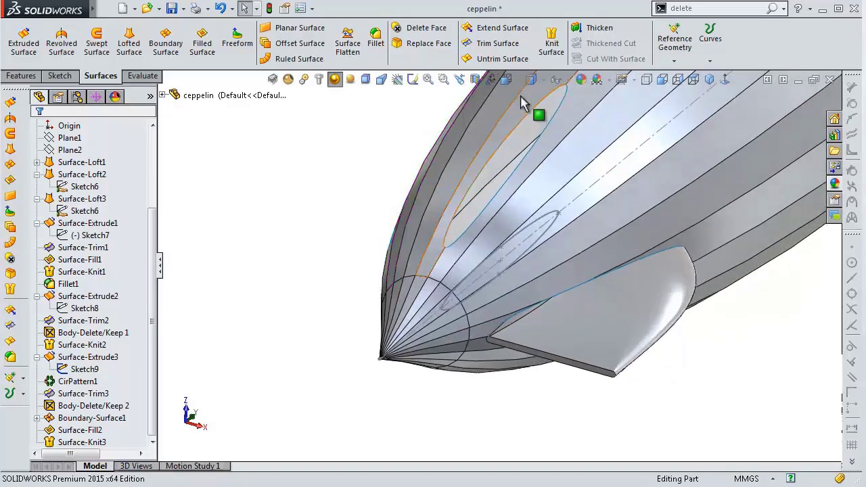
pyautogui.click(533, 80)
pyautogui.click(533, 148)
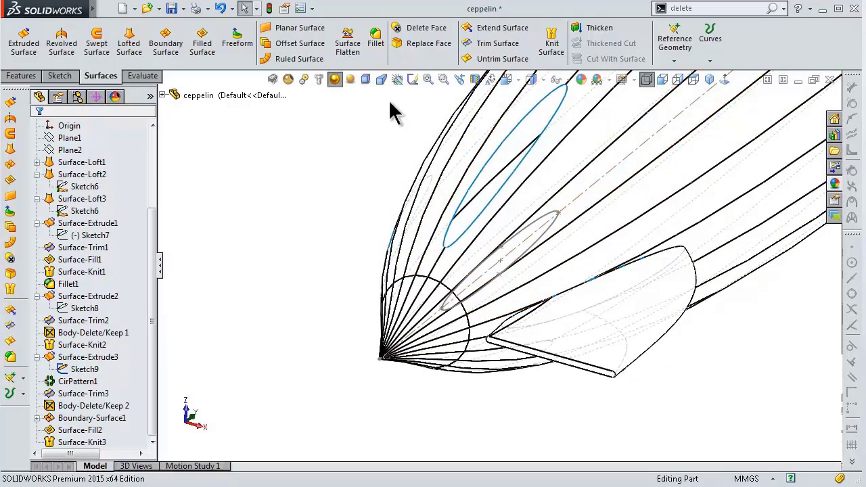
# Step: Circular-pattern the Surface-Knit3 body about the Sketch9 axis line, 4 instances over 360 degrees
pyautogui.click(24, 76)
pyautogui.click(404, 61)
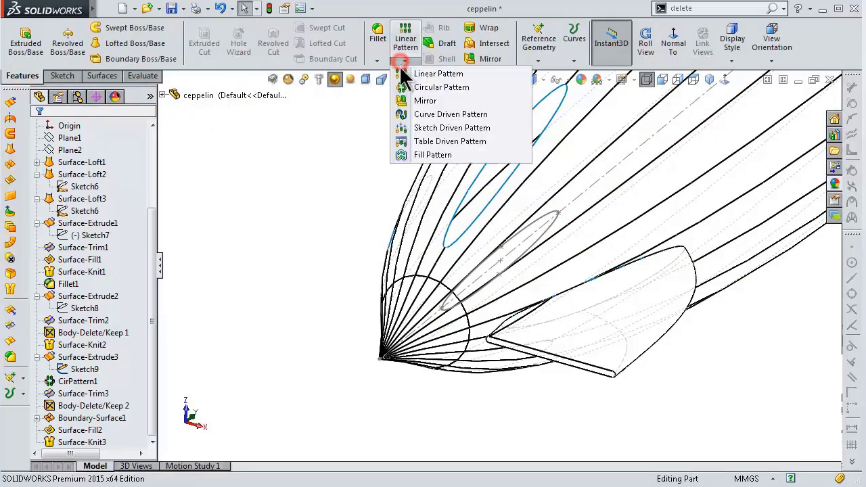
pyautogui.click(401, 88)
pyautogui.click(68, 168)
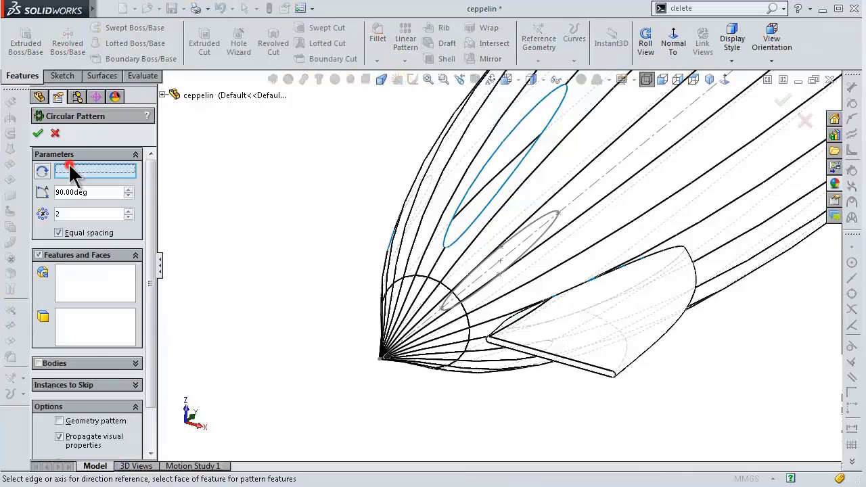
pyautogui.click(575, 198)
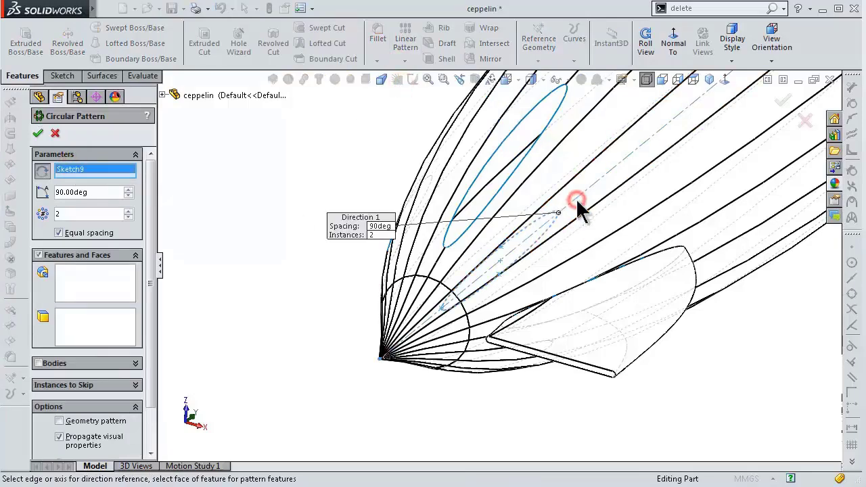
pyautogui.click(39, 363)
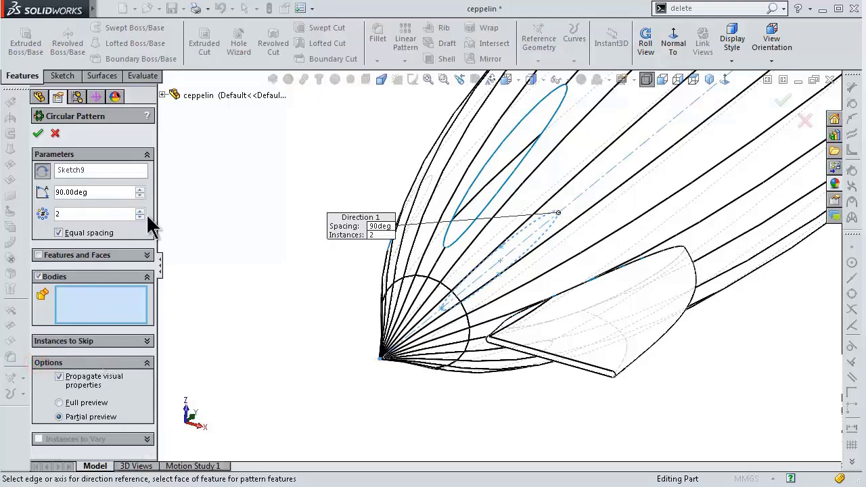
pyautogui.rightClick(60, 193)
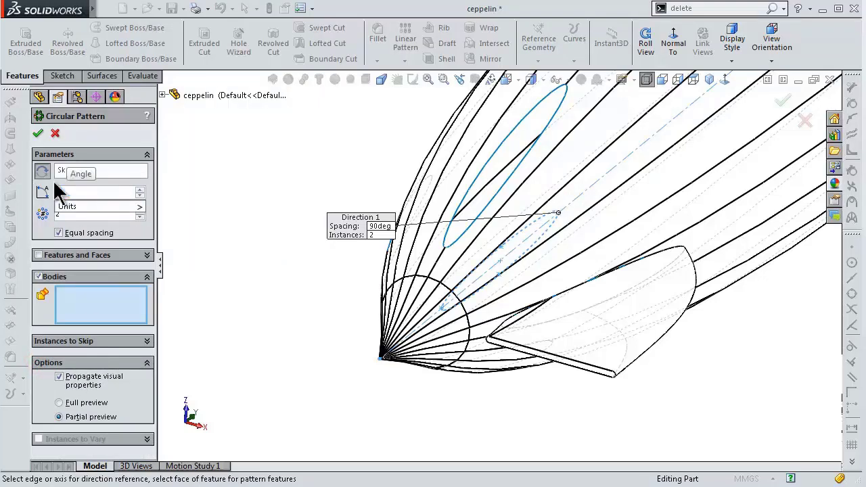
pyautogui.write('360')
pyautogui.click(41, 221)
pyautogui.write('4')
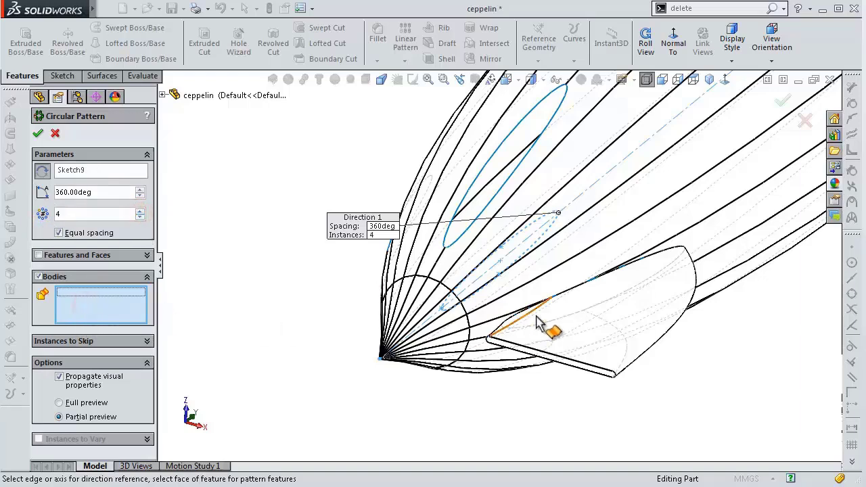
pyautogui.click(649, 349)
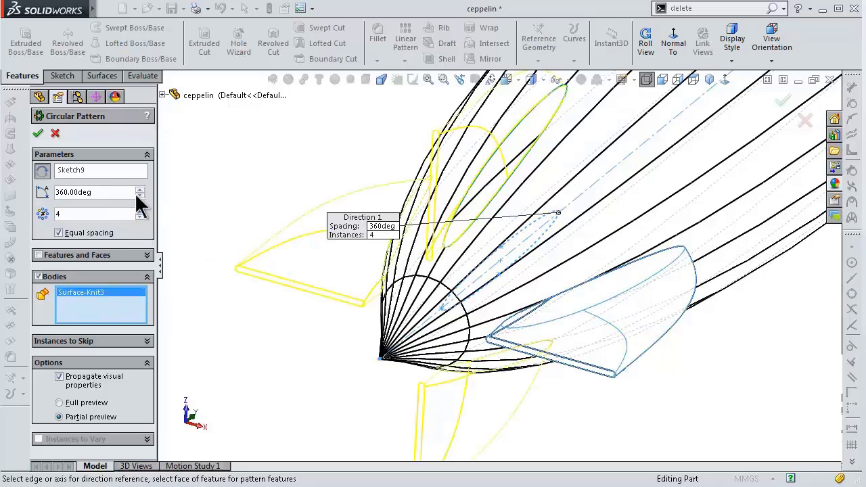
pyautogui.click(38, 134)
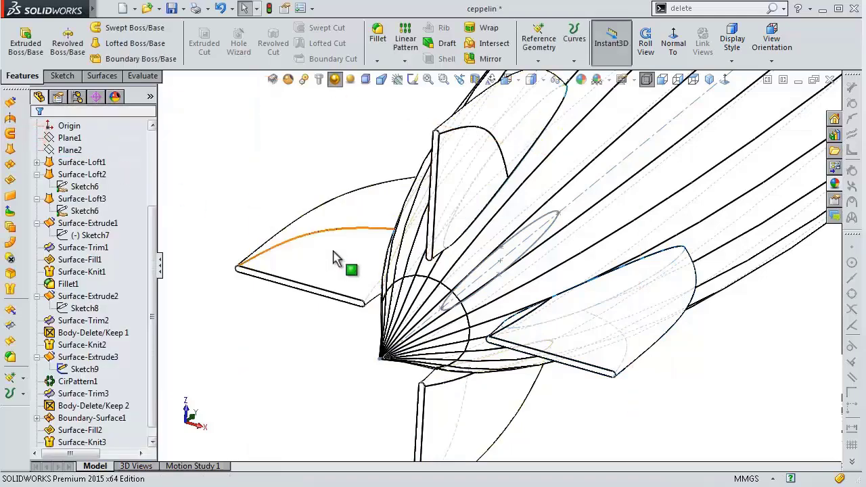
# Step: Switch the display to Shaded With Edges, then plain Shaded, viewing the airship from the side
pyautogui.moveTo(283, 196)
pyautogui.mouseDown(button='middle')
pyautogui.moveTo(295, 196)
pyautogui.moveTo(294, 207)
pyautogui.mouseUp(button='middle')
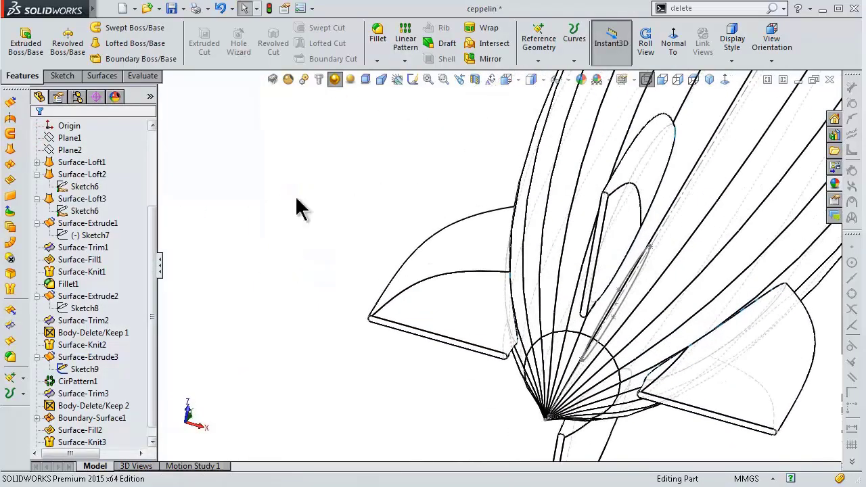
pyautogui.scroll(3, 592, 213)
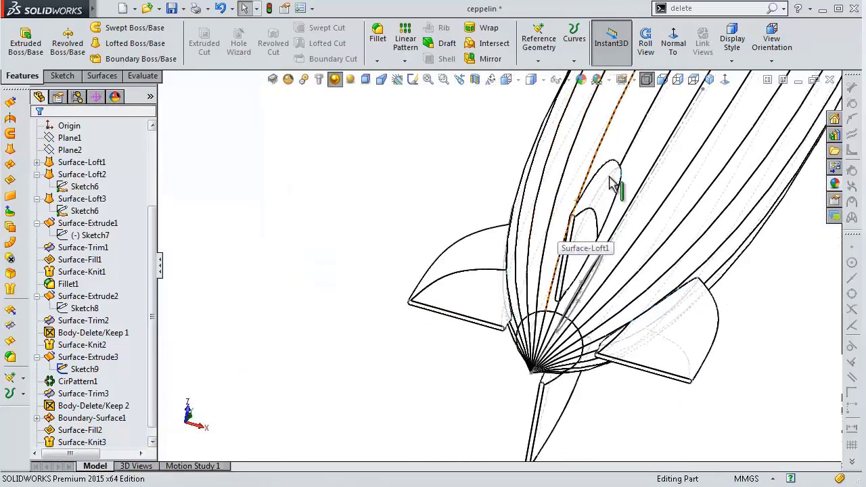
pyautogui.click(531, 79)
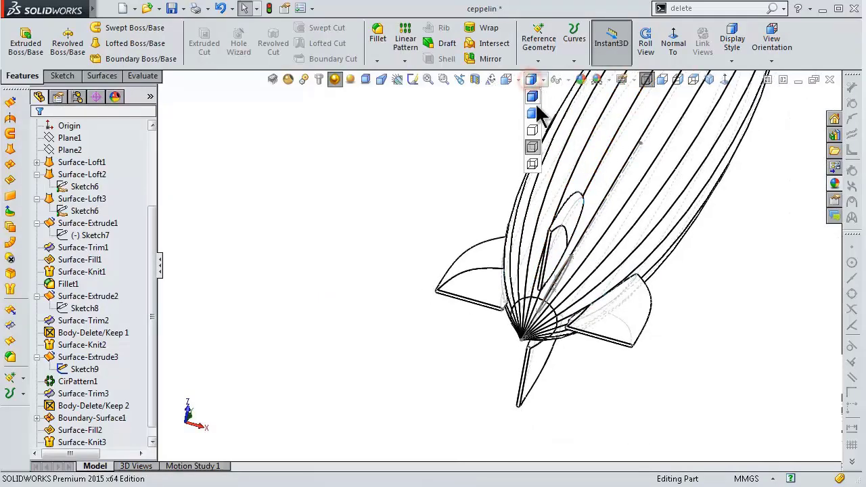
pyautogui.click(532, 98)
pyautogui.moveTo(660, 315)
pyautogui.mouseDown(button='middle')
pyautogui.moveTo(678, 270)
pyautogui.moveTo(713, 286)
pyautogui.moveTo(719, 332)
pyautogui.moveTo(630, 197)
pyautogui.moveTo(614, 136)
pyautogui.moveTo(636, 239)
pyautogui.moveTo(645, 352)
pyautogui.moveTo(638, 392)
pyautogui.moveTo(618, 348)
pyautogui.moveTo(602, 289)
pyautogui.moveTo(647, 247)
pyautogui.moveTo(653, 367)
pyautogui.moveTo(630, 305)
pyautogui.moveTo(645, 263)
pyautogui.moveTo(690, 371)
pyautogui.moveTo(666, 242)
pyautogui.moveTo(676, 170)
pyautogui.moveTo(533, 236)
pyautogui.moveTo(551, 295)
pyautogui.moveTo(552, 276)
pyautogui.moveTo(657, 316)
pyautogui.mouseUp(button='middle')
pyautogui.click(529, 79)
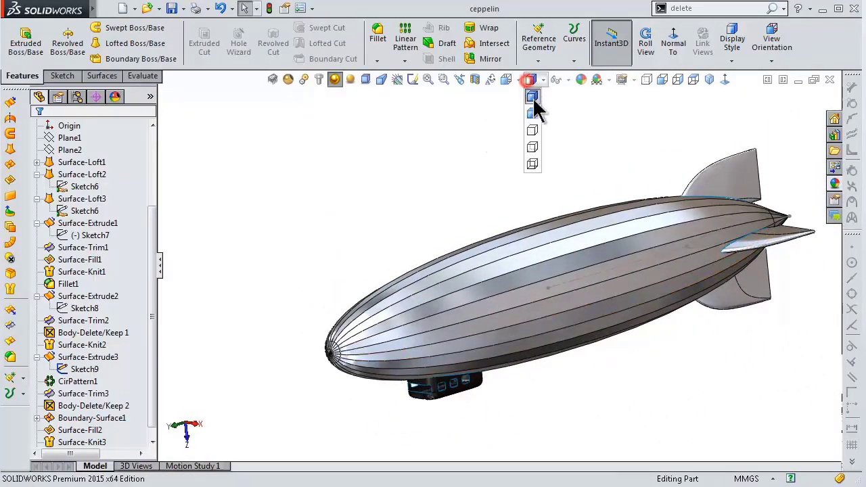
pyautogui.click(535, 115)
pyautogui.moveTo(605, 334)
pyautogui.mouseDown(button='middle')
pyautogui.moveTo(610, 205)
pyautogui.moveTo(587, 270)
pyautogui.moveTo(692, 212)
pyautogui.moveTo(686, 315)
pyautogui.moveTo(620, 319)
pyautogui.moveTo(651, 330)
pyautogui.moveTo(647, 352)
pyautogui.moveTo(657, 359)
pyautogui.mouseUp(button='middle')
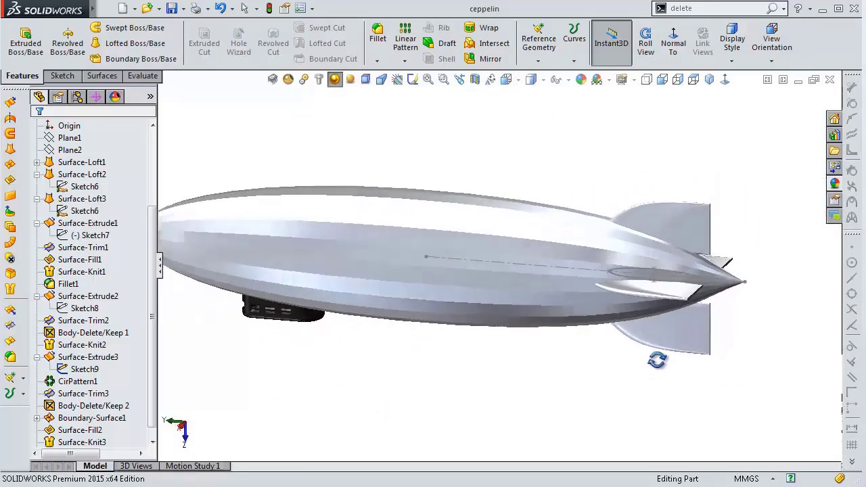
pyautogui.scroll(-4, 534, 263)
# Step: Hide the pattern axis sketch line
pyautogui.click(534, 262)
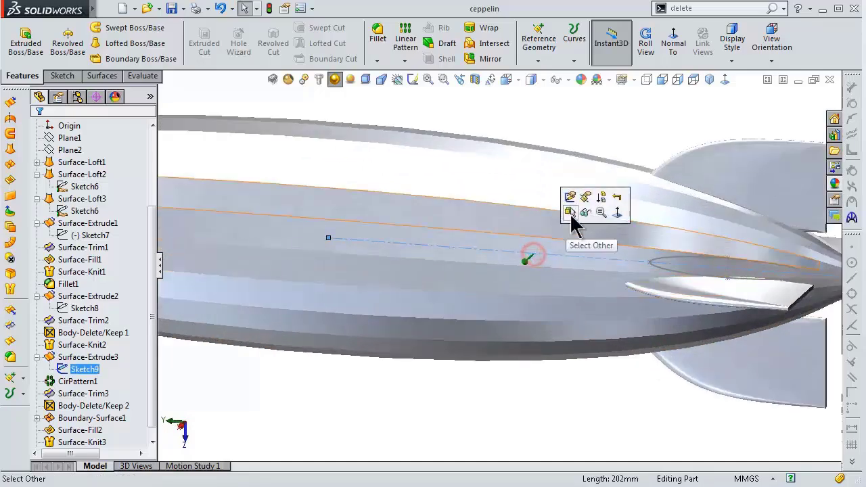
pyautogui.click(587, 215)
pyautogui.scroll(4, 560, 261)
pyautogui.moveTo(561, 261)
pyautogui.mouseDown(button='middle')
pyautogui.moveTo(593, 342)
pyautogui.moveTo(618, 327)
pyautogui.moveTo(620, 344)
pyautogui.moveTo(588, 352)
pyautogui.mouseUp(button='middle')
pyautogui.moveTo(403, 335)
pyautogui.mouseDown(button='middle')
pyautogui.moveTo(375, 322)
pyautogui.moveTo(461, 321)
pyautogui.moveTo(347, 306)
pyautogui.mouseUp(button='middle')
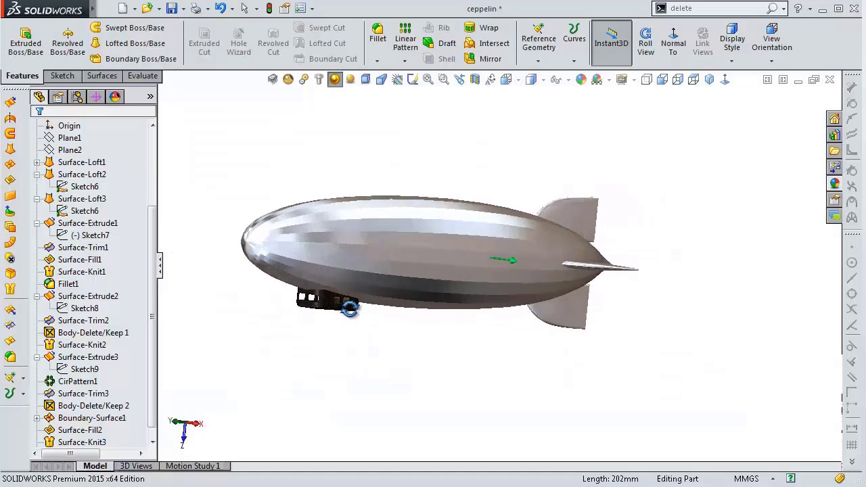
pyautogui.moveTo(398, 323); pyautogui.dragTo(377, 332, button='middle')
# Step: Collapse the FeatureManager tree and turn on Ambient Occlusion shading
pyautogui.click(161, 267)
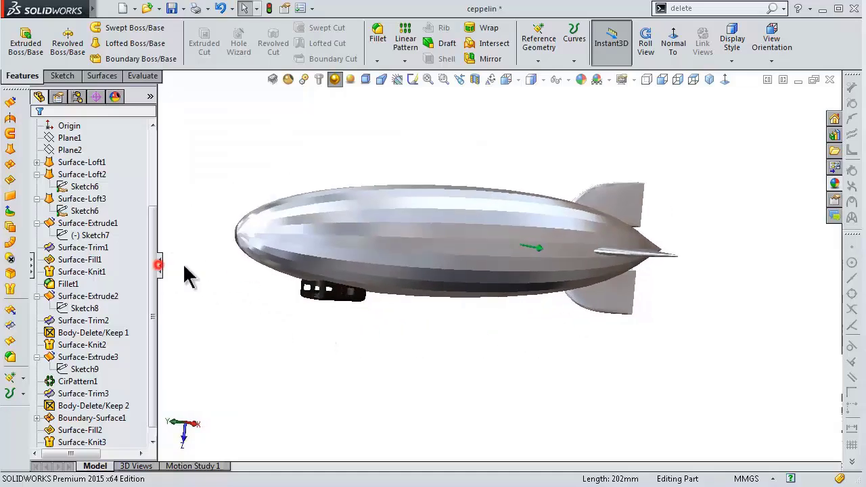
pyautogui.moveTo(483, 271); pyautogui.dragTo(617, 285, button='middle')
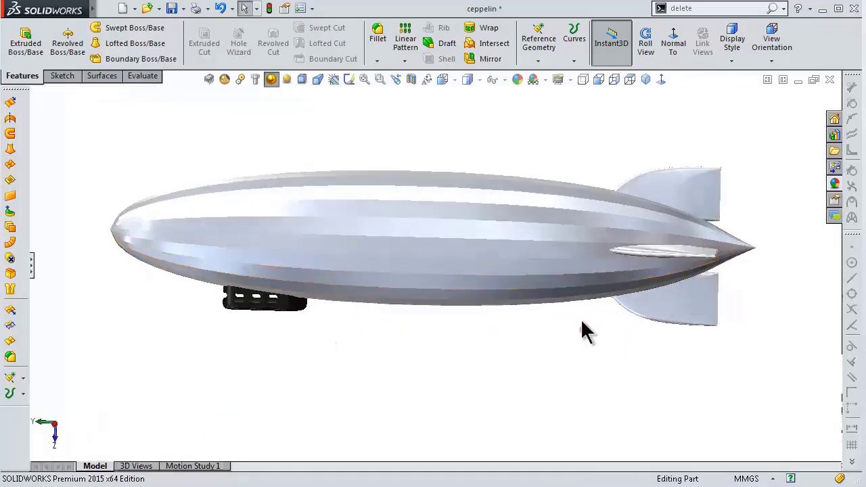
pyautogui.moveTo(581, 318)
pyautogui.mouseDown(button='middle')
pyautogui.moveTo(542, 305)
pyautogui.moveTo(493, 308)
pyautogui.moveTo(490, 290)
pyautogui.moveTo(500, 298)
pyautogui.mouseUp(button='middle')
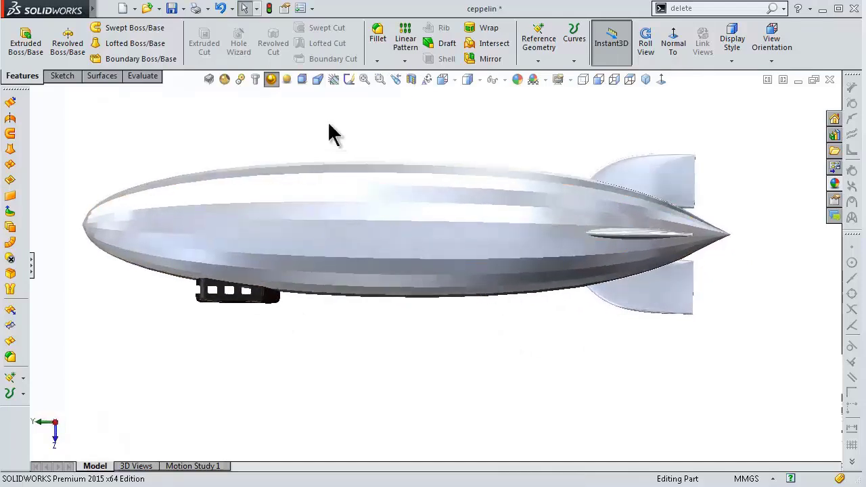
pyautogui.click(282, 76)
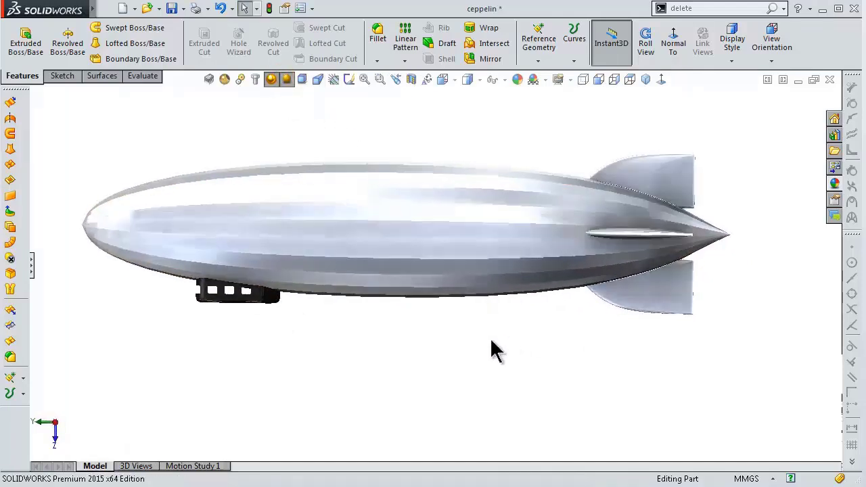
pyautogui.scroll(-2, 466, 346)
pyautogui.scroll(2, 462, 345)
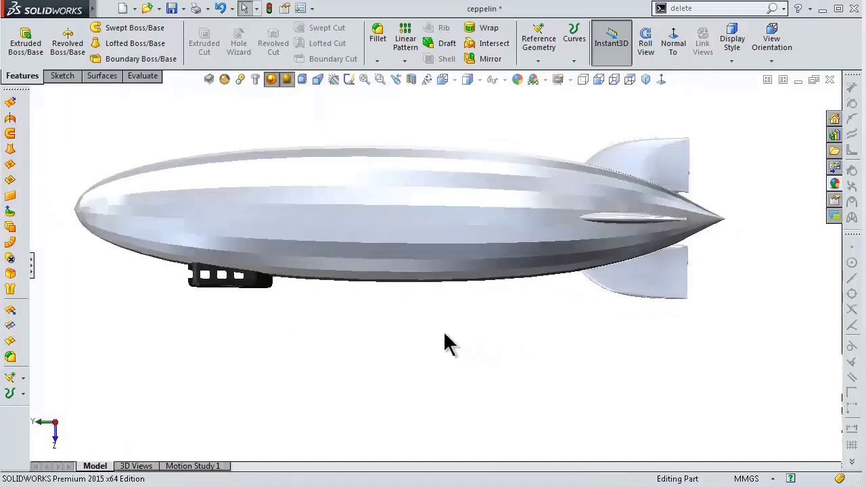
# Step: Orbit around the airship to a tail-on view showing all four fins
pyautogui.moveTo(386, 315)
pyautogui.mouseDown(button='middle')
pyautogui.moveTo(395, 305)
pyautogui.moveTo(482, 309)
pyautogui.moveTo(481, 284)
pyautogui.moveTo(520, 287)
pyautogui.mouseUp(button='middle')
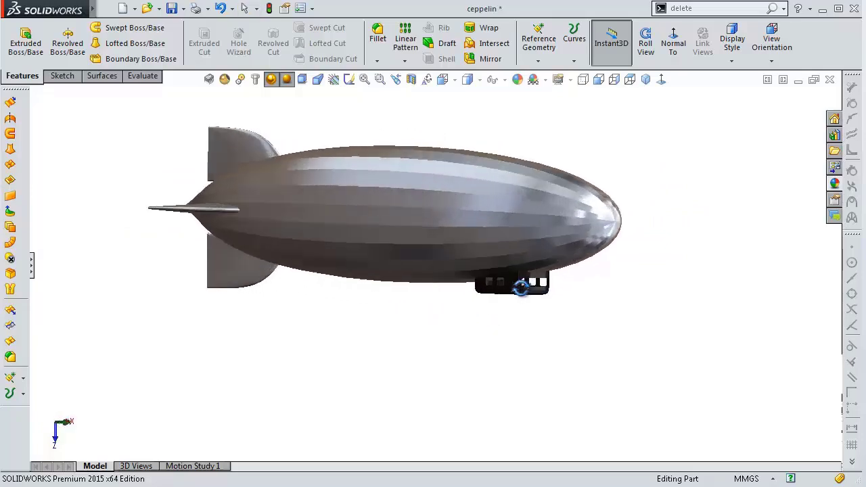
pyautogui.scroll(-1, 381, 236)
pyautogui.scroll(-1, 435, 148)
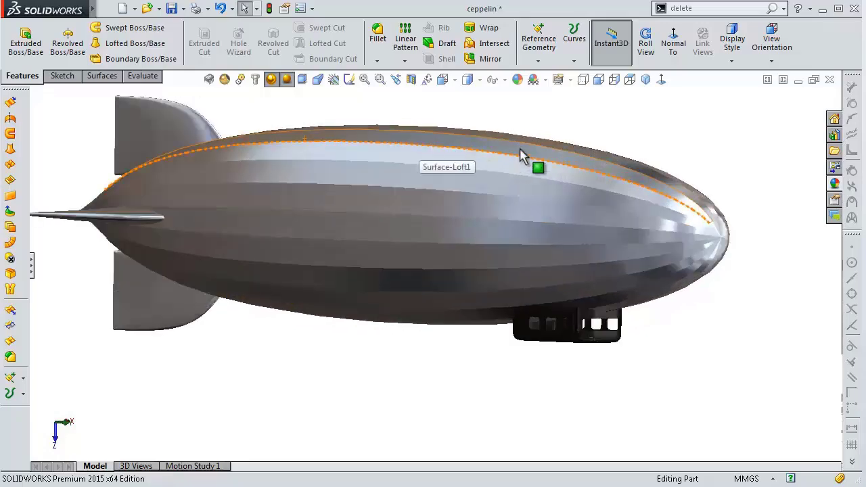
pyautogui.moveTo(673, 163); pyautogui.dragTo(651, 164, button='middle')
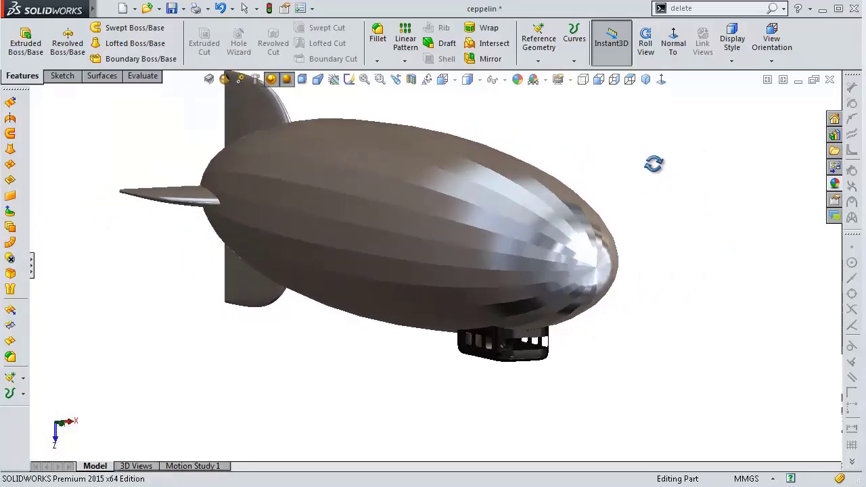
pyautogui.scroll(-2, 526, 198)
pyautogui.moveTo(526, 199)
pyautogui.mouseDown(button='middle')
pyautogui.moveTo(584, 186)
pyautogui.moveTo(640, 187)
pyautogui.moveTo(554, 238)
pyautogui.mouseUp(button='middle')
pyautogui.scroll(3, 583, 186)
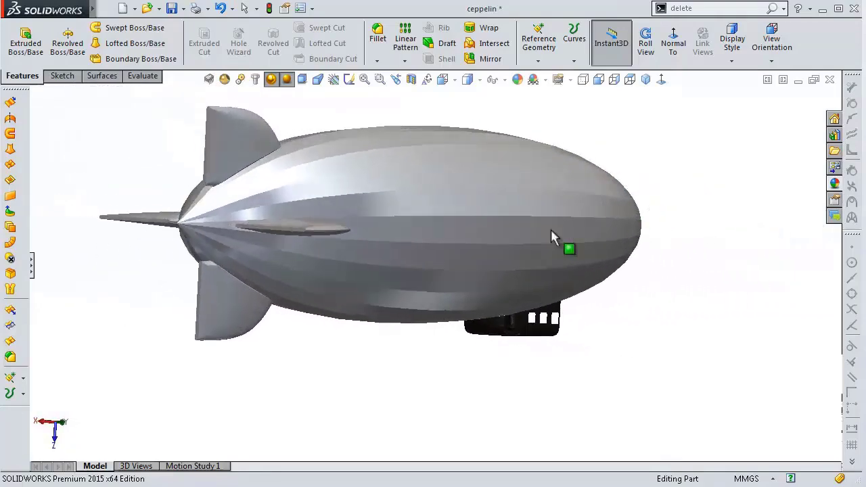
pyautogui.moveTo(433, 392)
pyautogui.mouseDown(button='middle')
pyautogui.moveTo(438, 370)
pyautogui.moveTo(470, 373)
pyautogui.mouseUp(button='middle')
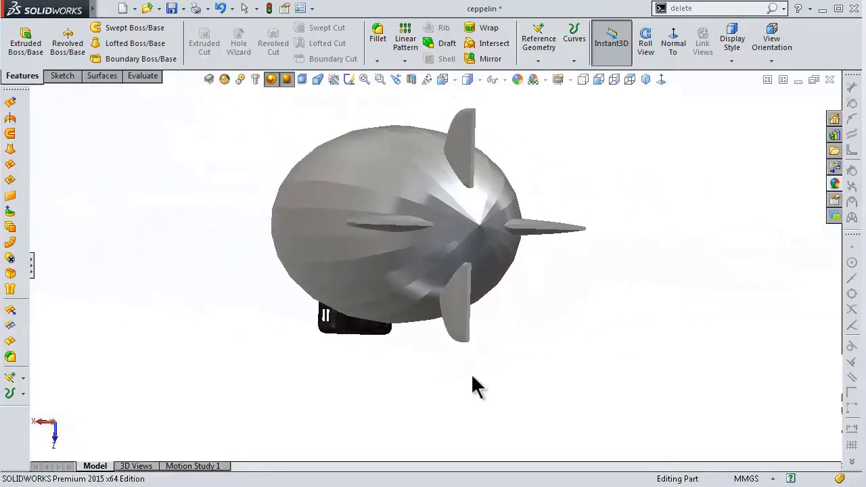
pyautogui.moveTo(546, 242); pyautogui.dragTo(589, 250, button='middle')
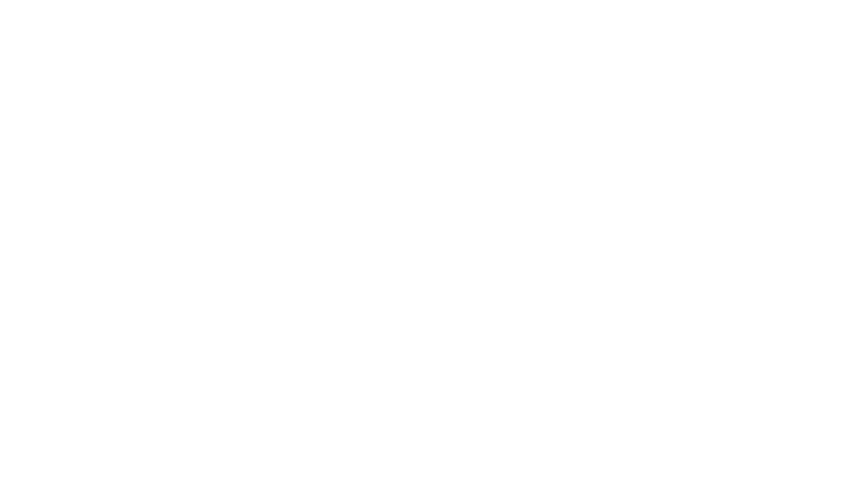